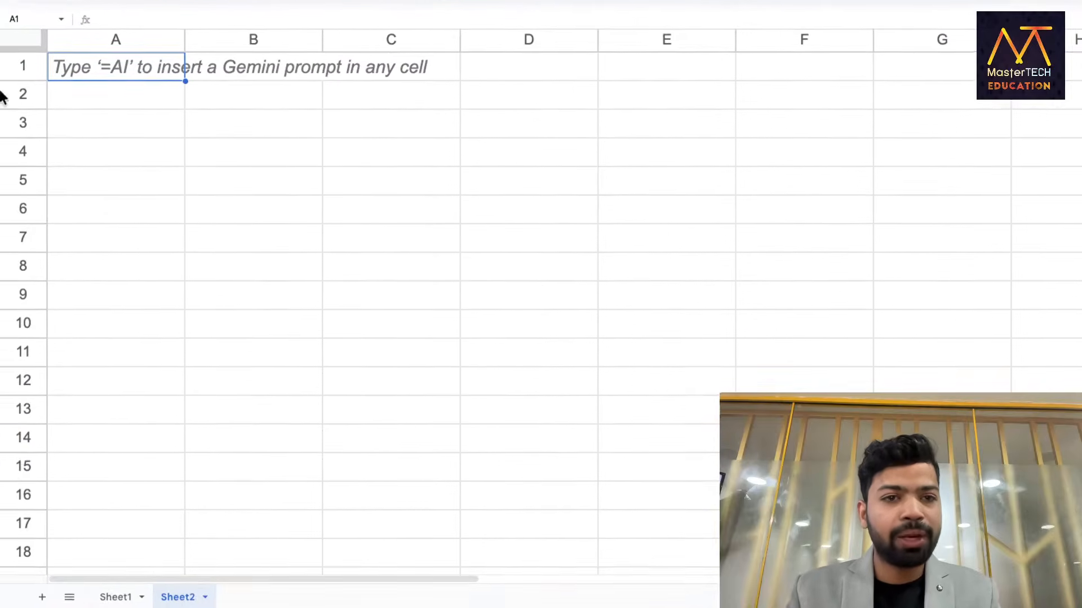
Enter =QUERY(DATA,"SELECT A,D,F",1) in Sheet2's A1 to list Order ID, Segment and Postal Code.
{"action": "type", "text": "=Q"}
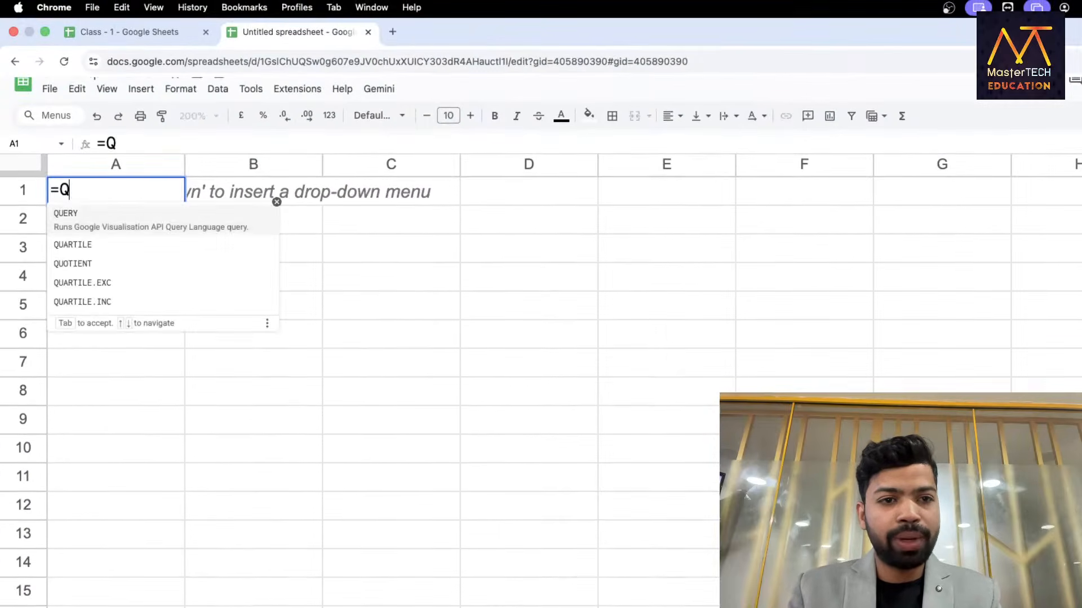
{"action": "key", "text": "Tab"}
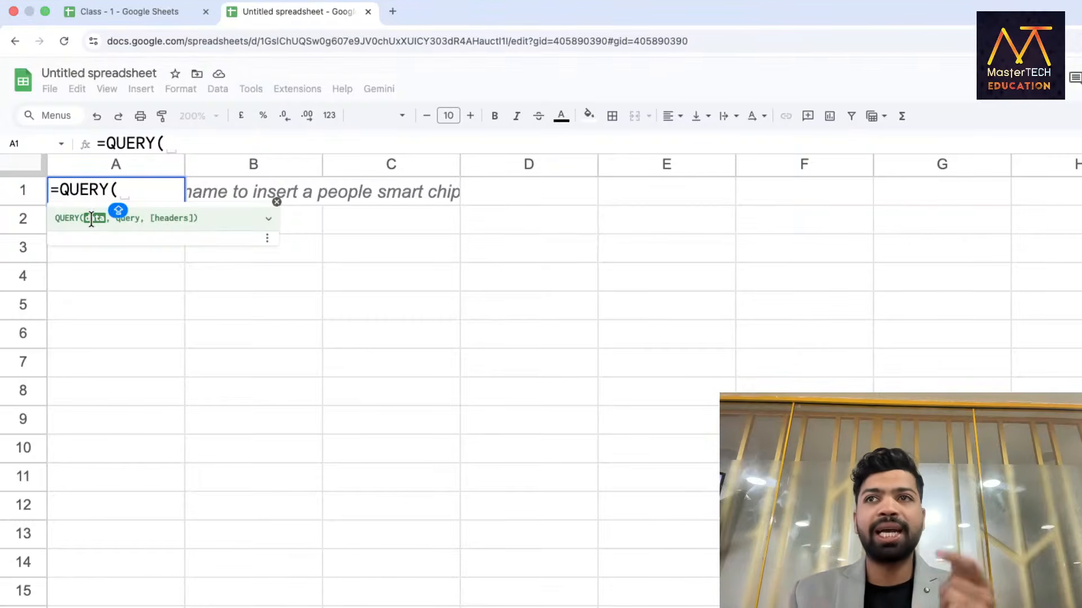
{"action": "type", "text": "DATA"}
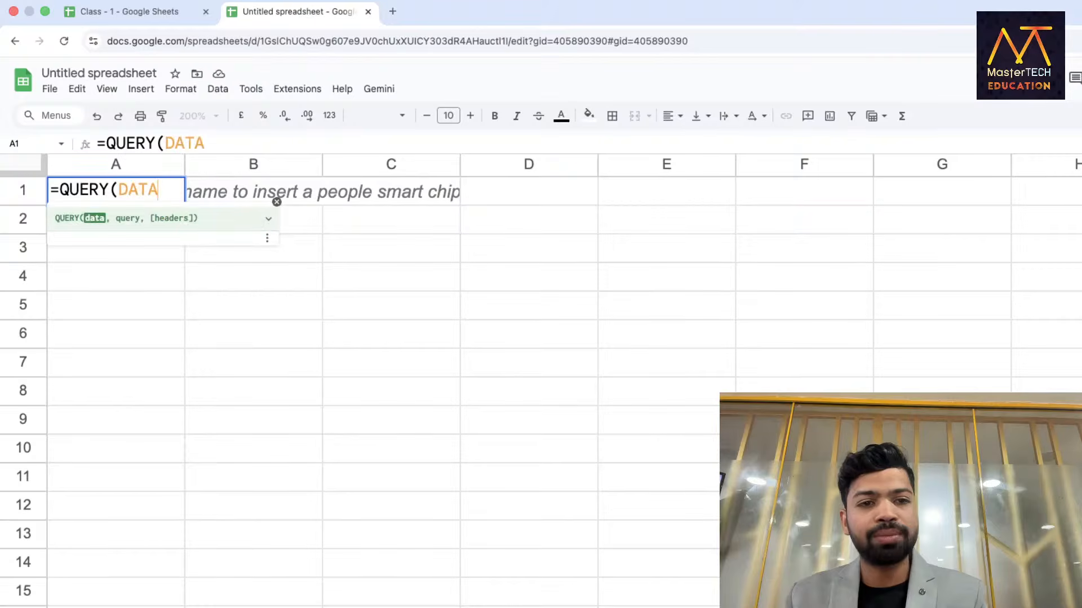
{"action": "type", "text": ","}
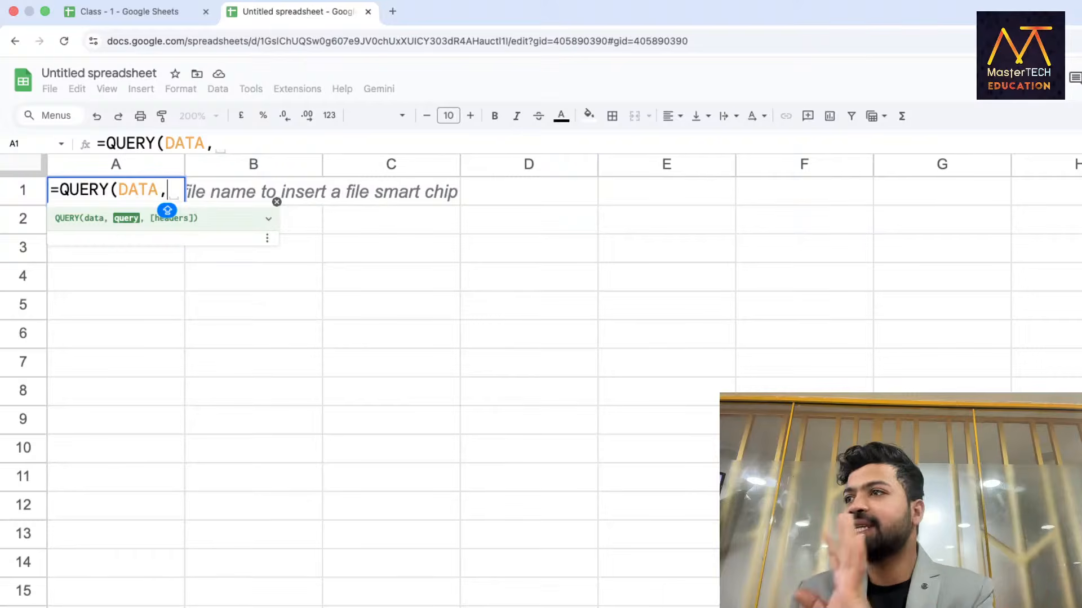
{"action": "type", "text": "\"SELECT"}
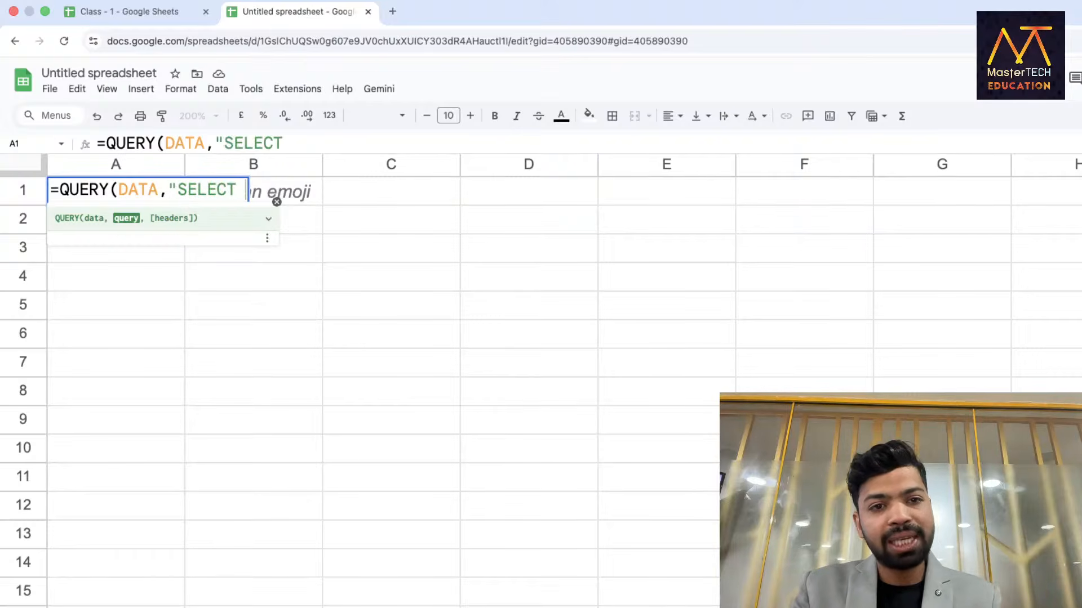
{"action": "key", "text": "Caps_Lock"}
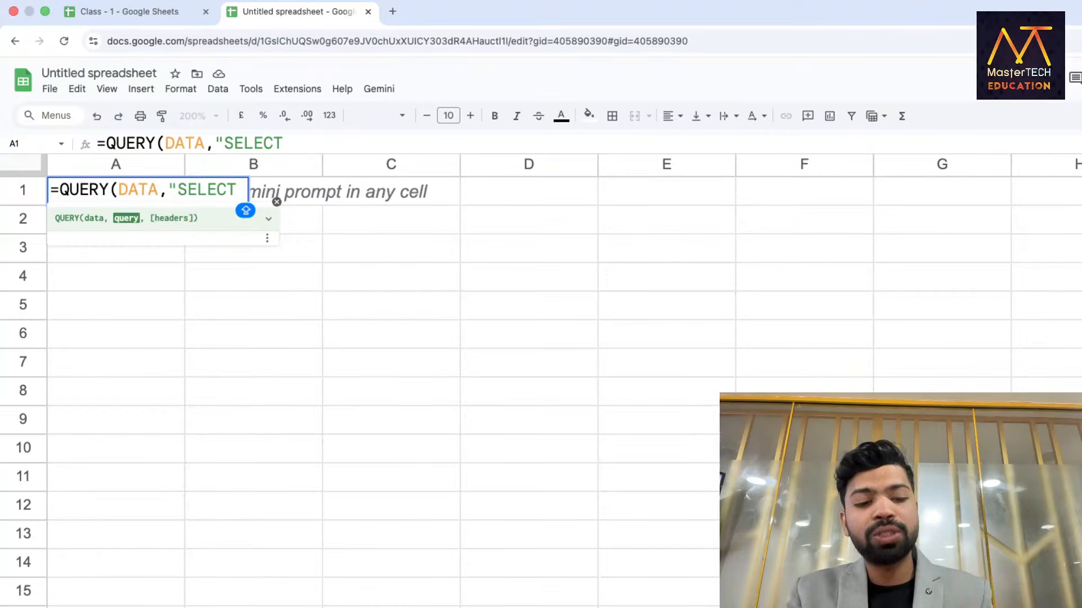
{"action": "type", "text": "A,"}
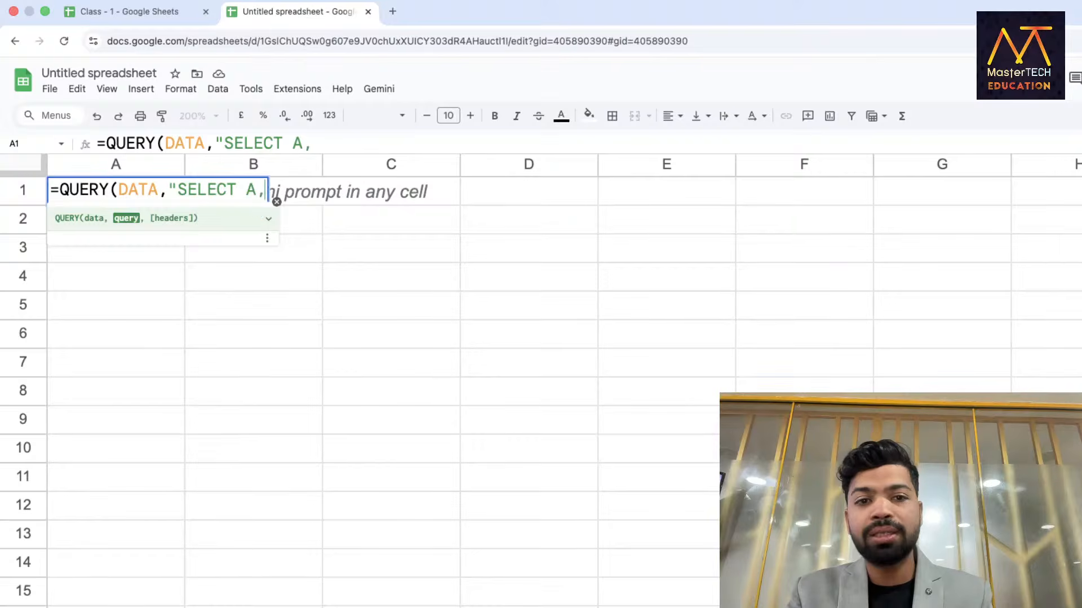
{"action": "type", "text": "P"}
{"action": "key", "text": "BackSpace"}
{"action": "type", "text": "S"}
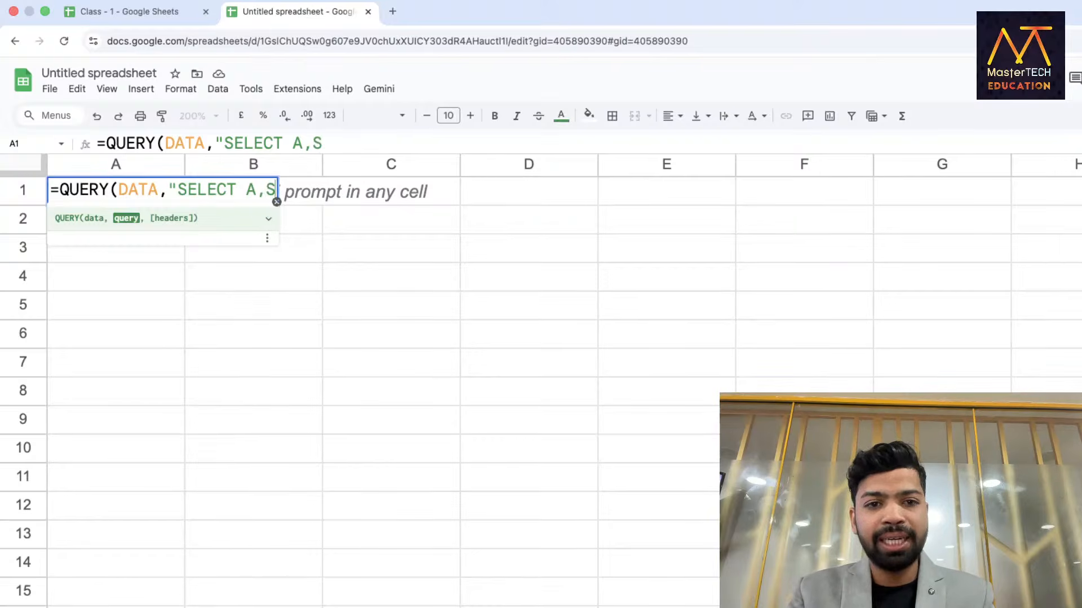
{"action": "key", "text": "BackSpace"}
{"action": "type", "text": "D,F\""}
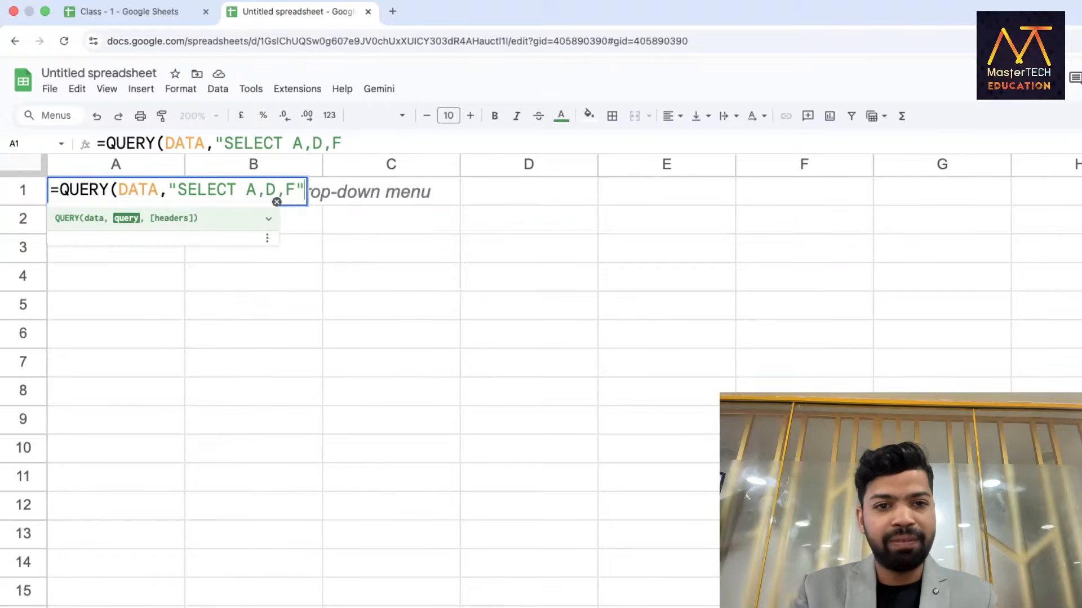
{"action": "type", "text": ", "}
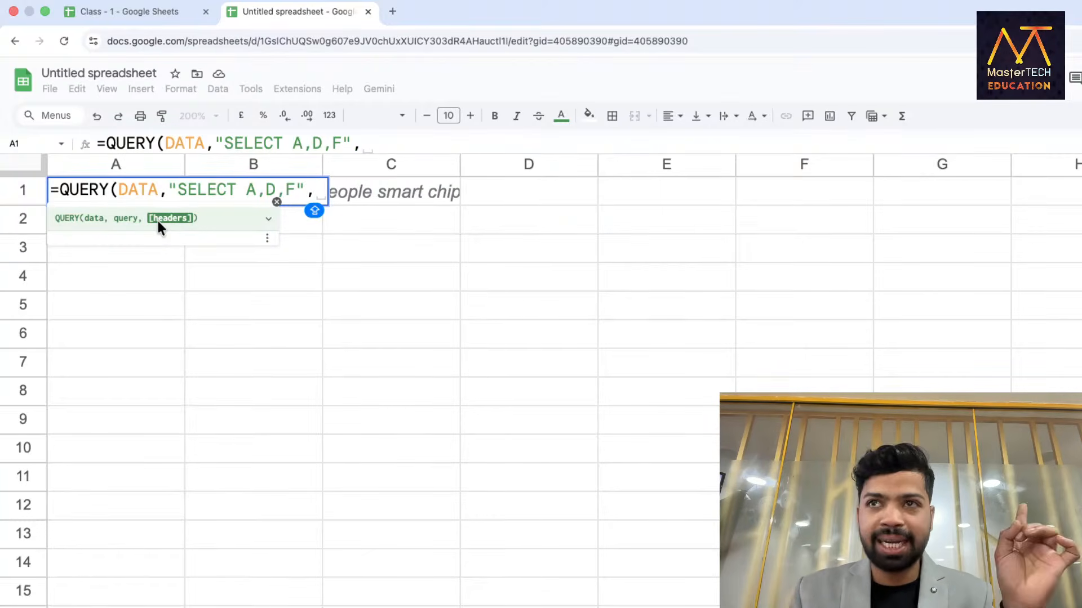
{"action": "type", "text": "1"}
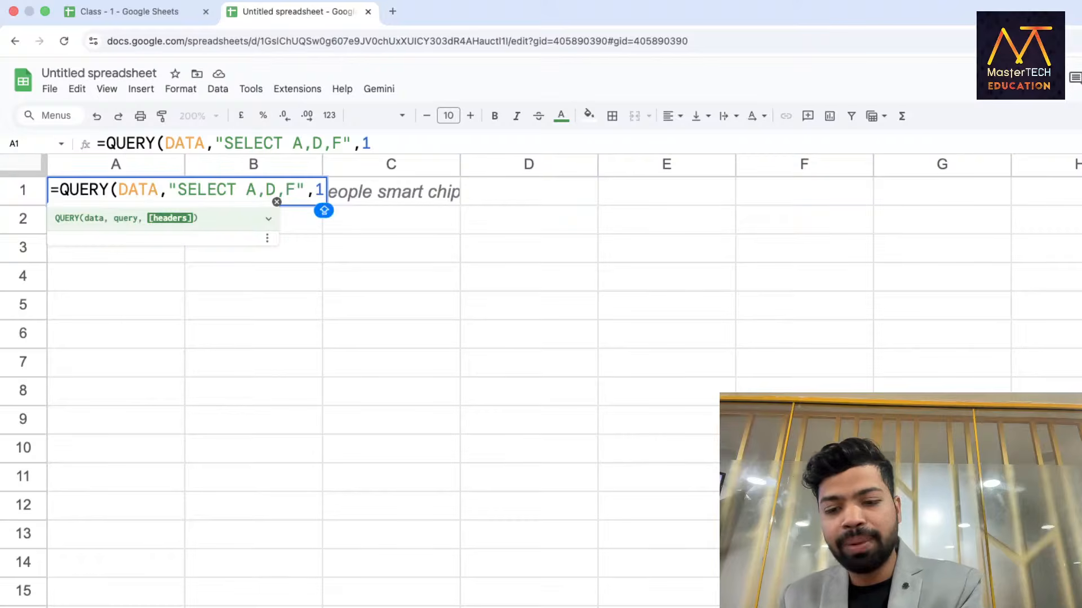
{"action": "type", "text": ")"}
{"action": "key", "text": "Return"}
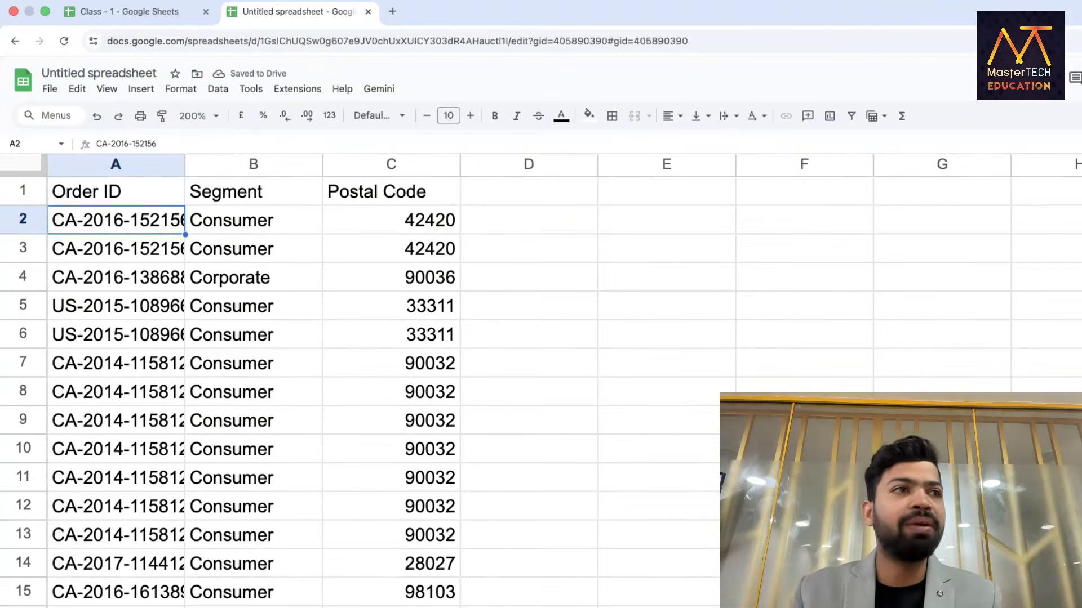
{"action": "left_click", "coordinate": [111, 193]}
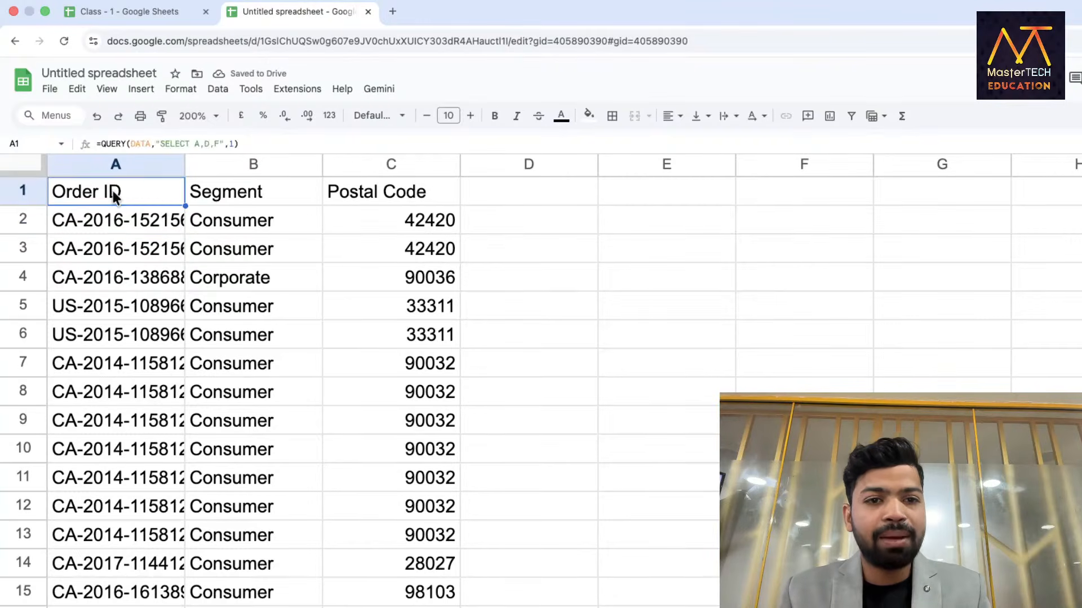
{"action": "key", "text": "Return"}
{"action": "double_click", "coordinate": [208, 190]}
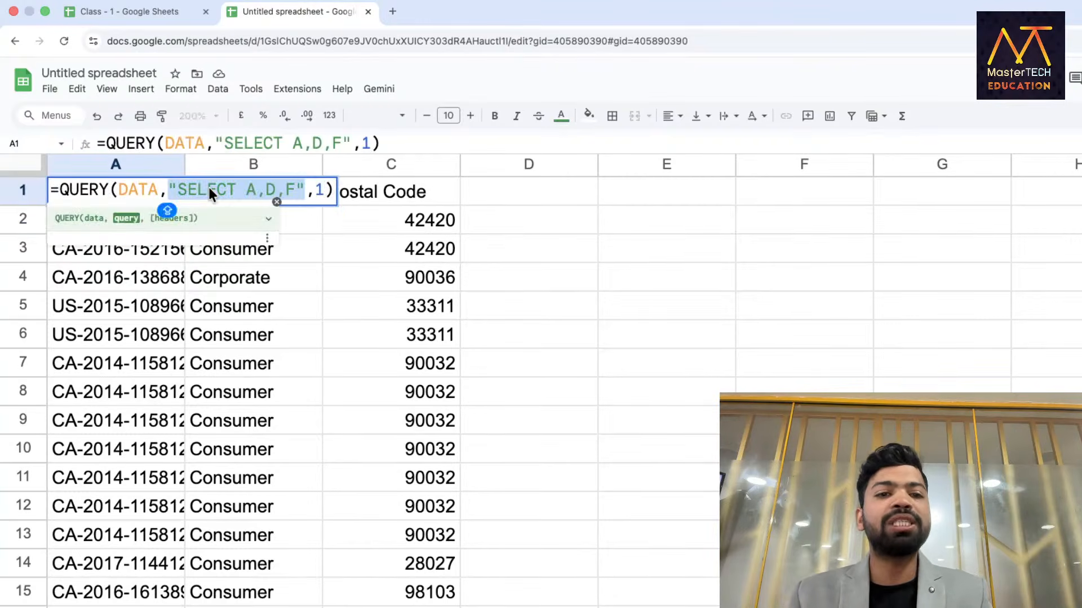
{"action": "triple_click", "coordinate": [208, 189]}
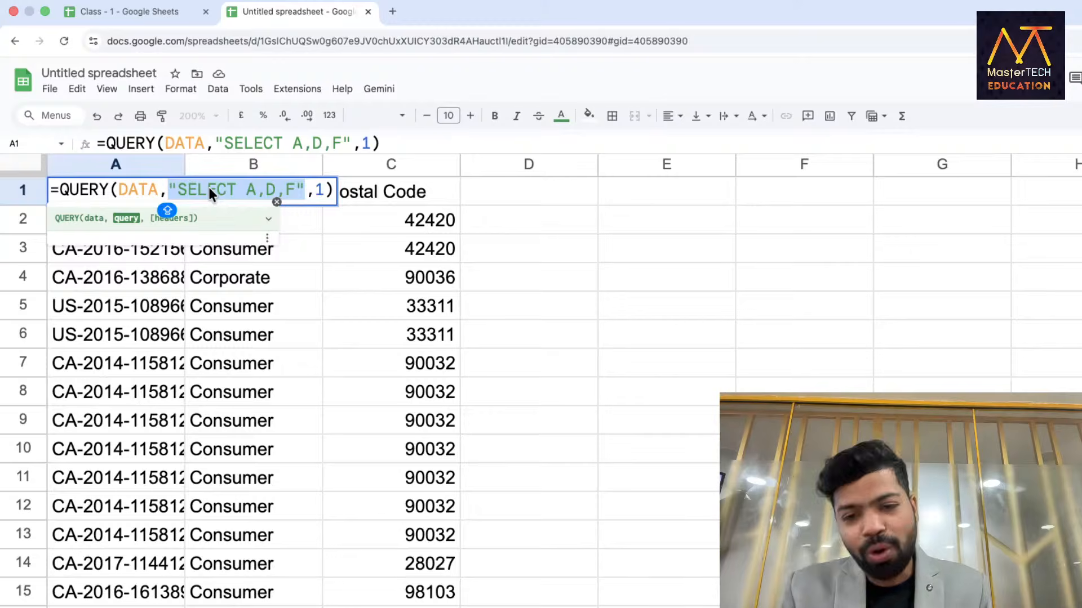
{"action": "key", "text": "Return"}
{"action": "left_click", "coordinate": [639, 193]}
Enter =QUERY(DATA,"SELECT *",1) in E1 to pull every DATA column through Region.
{"action": "type", "text": "=QUERY("}
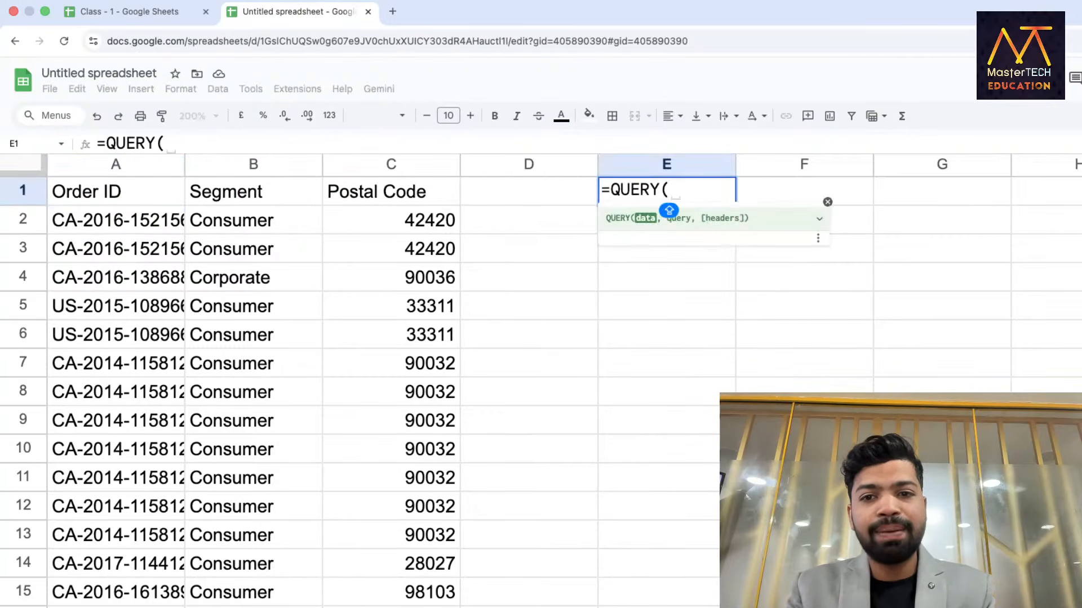
{"action": "type", "text": "DATA"}
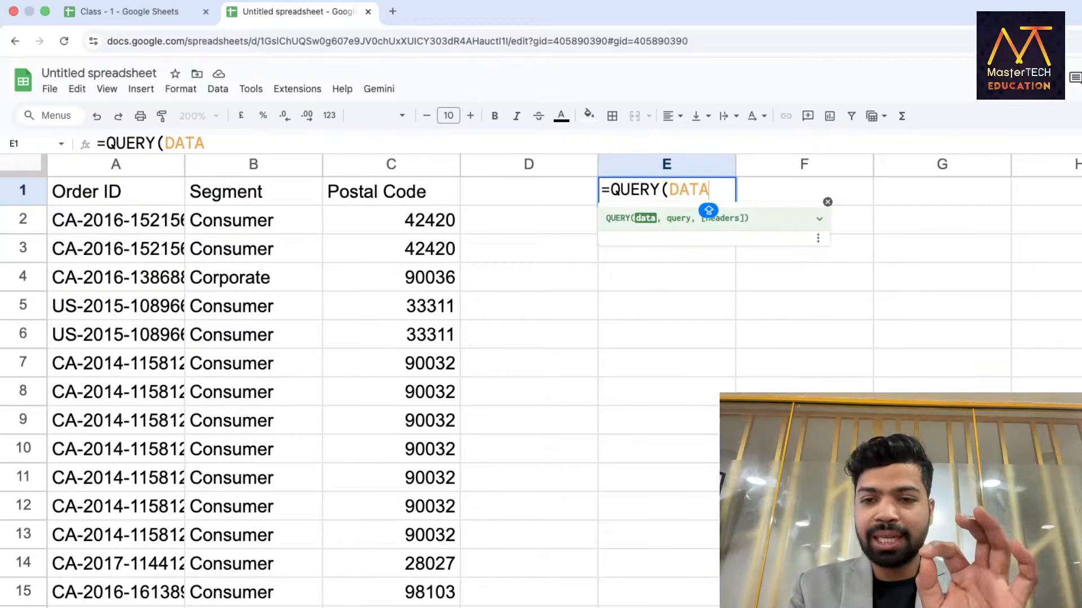
{"action": "type", "text": ",\"SEL"}
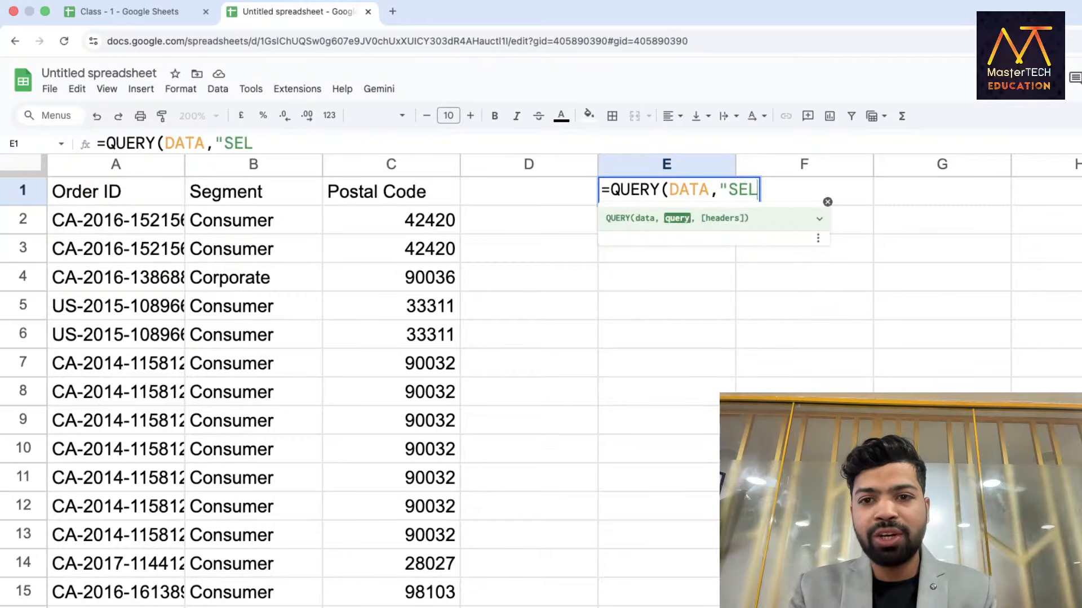
{"action": "type", "text": "ECT"}
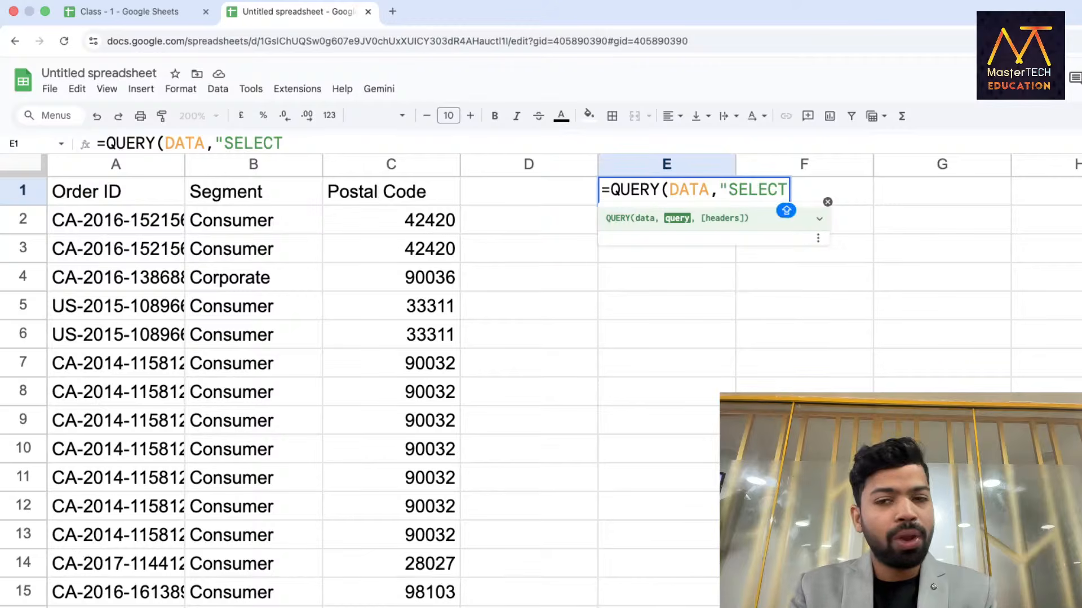
{"action": "type", "text": " *"}
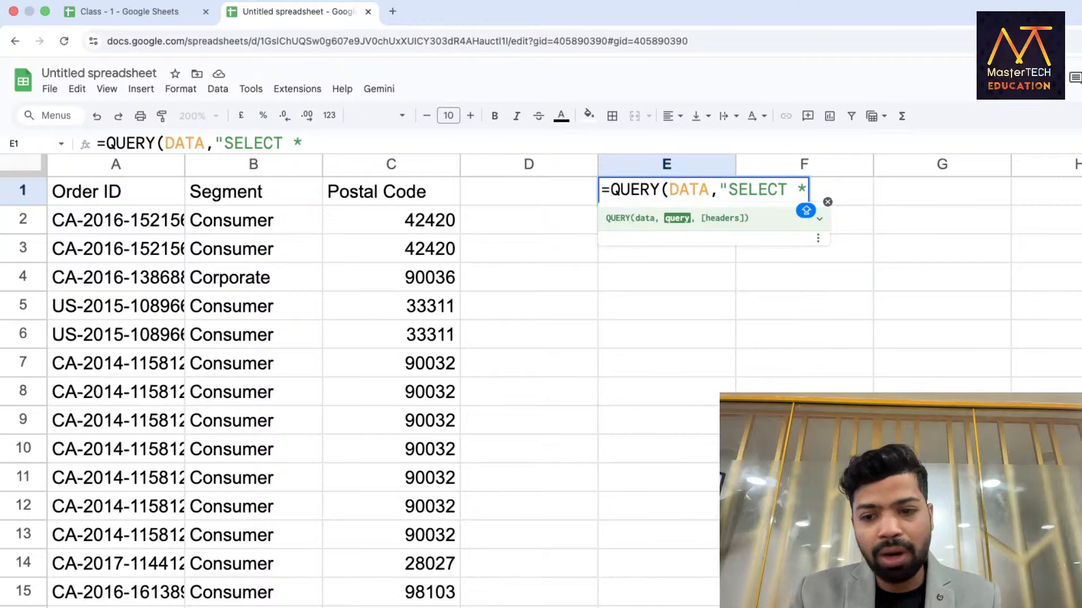
{"action": "type", "text": "\""}
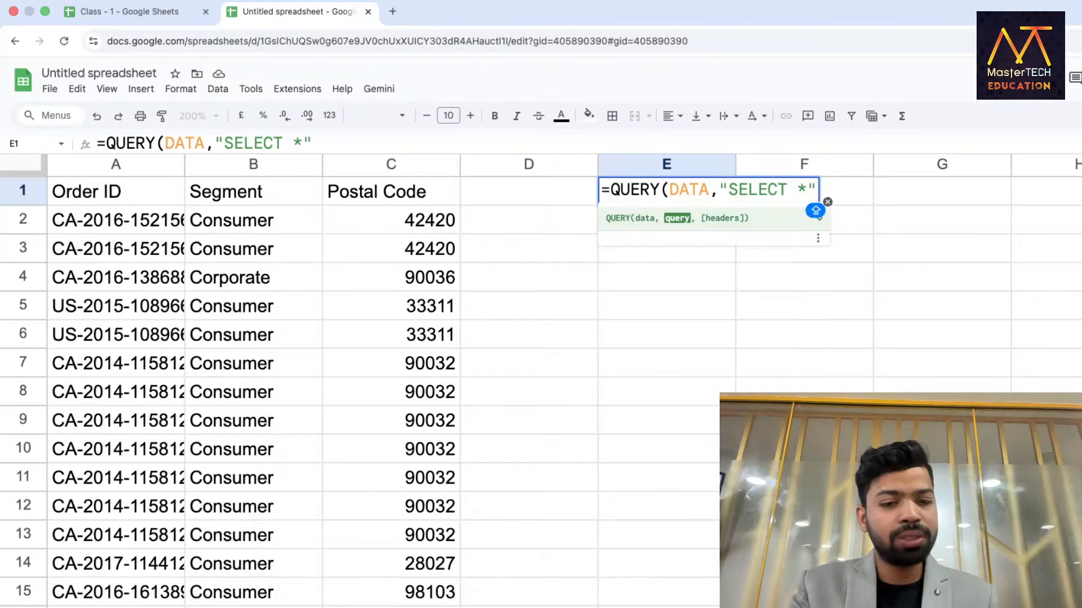
{"action": "type", "text": ",1)"}
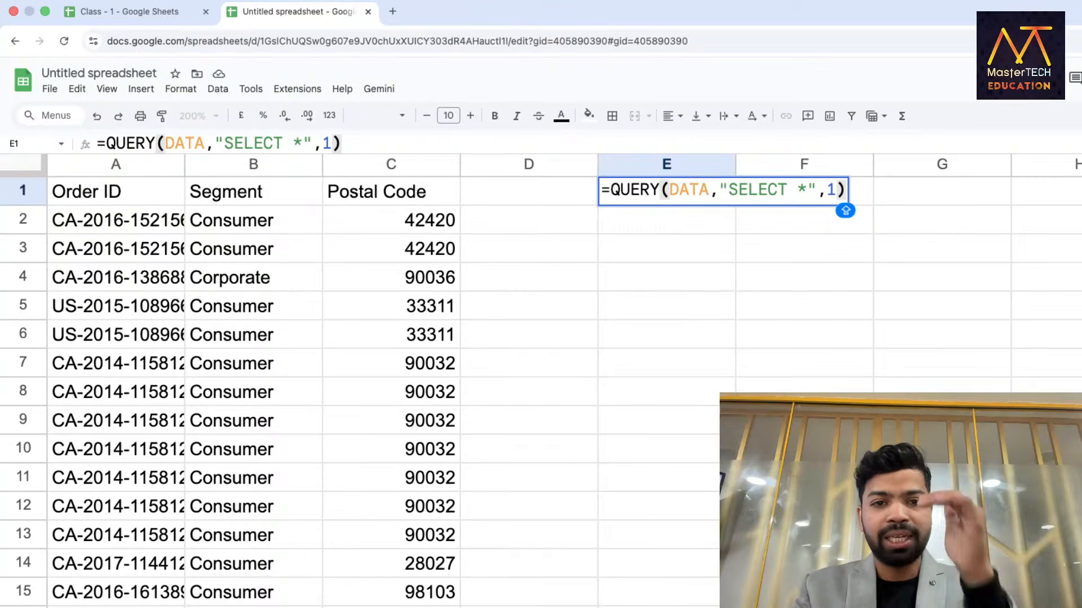
{"action": "key", "text": "Return"}
{"action": "scroll", "coordinate": [736, 363], "scroll_direction": "right", "scroll_amount": 5}
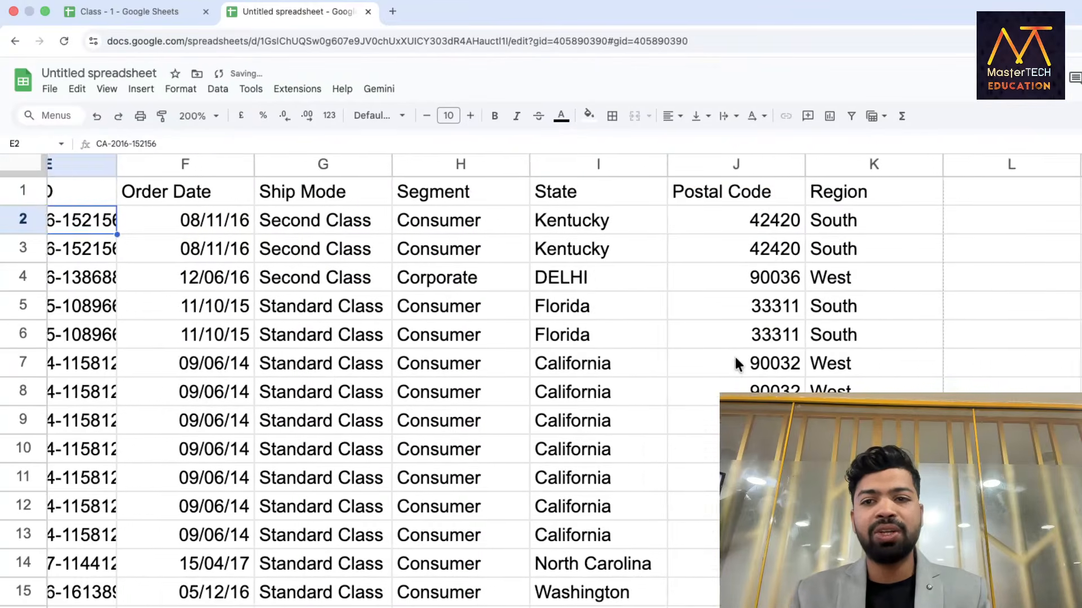
{"action": "scroll", "coordinate": [731, 359], "scroll_direction": "left", "scroll_amount": 10}
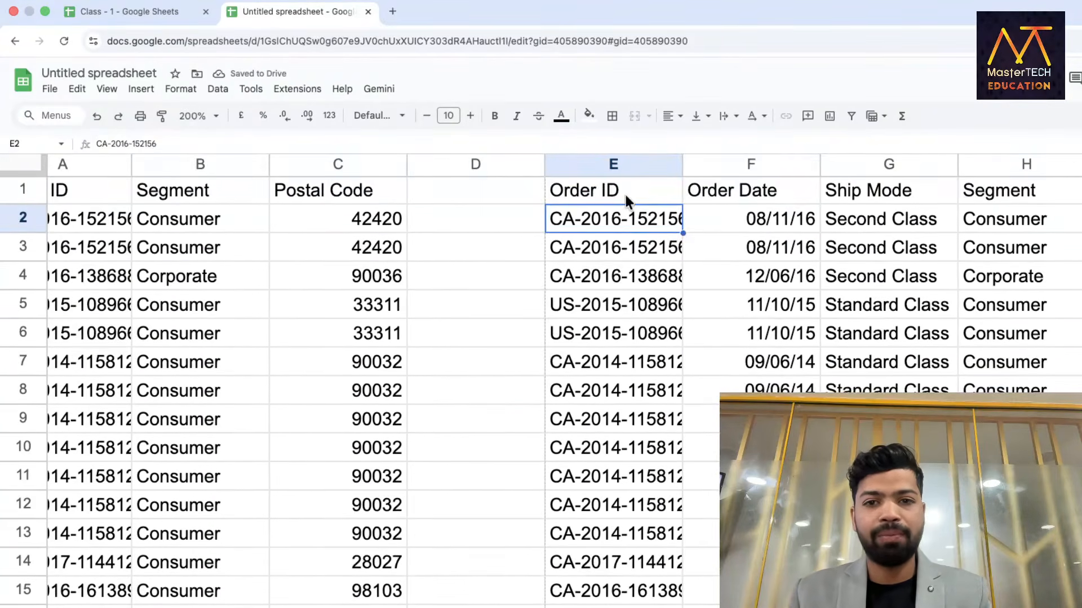
{"action": "double_click", "coordinate": [627, 197]}
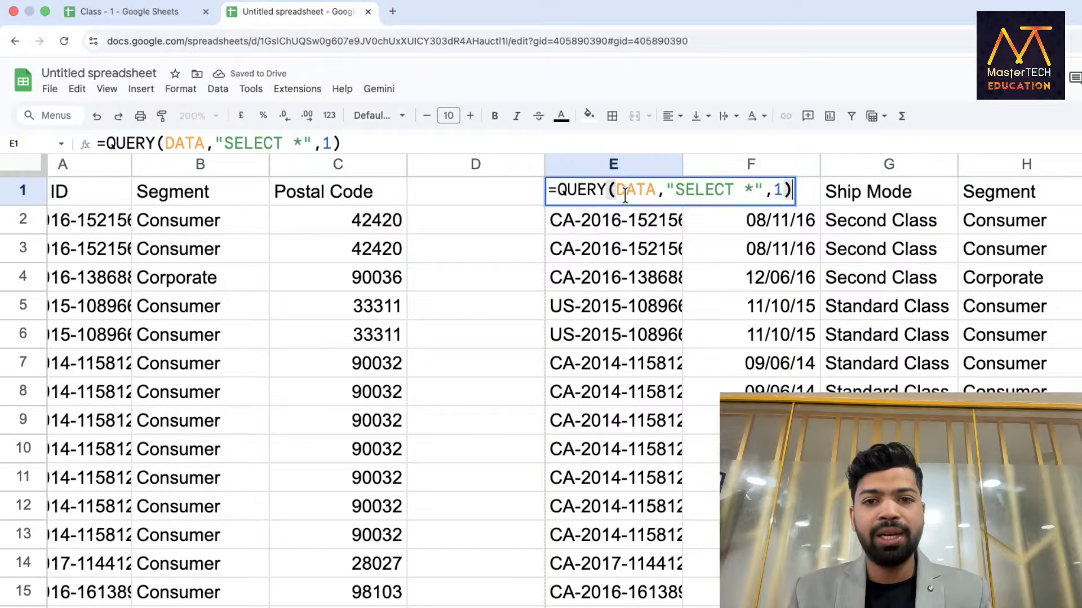
{"action": "left_click", "coordinate": [549, 192]}
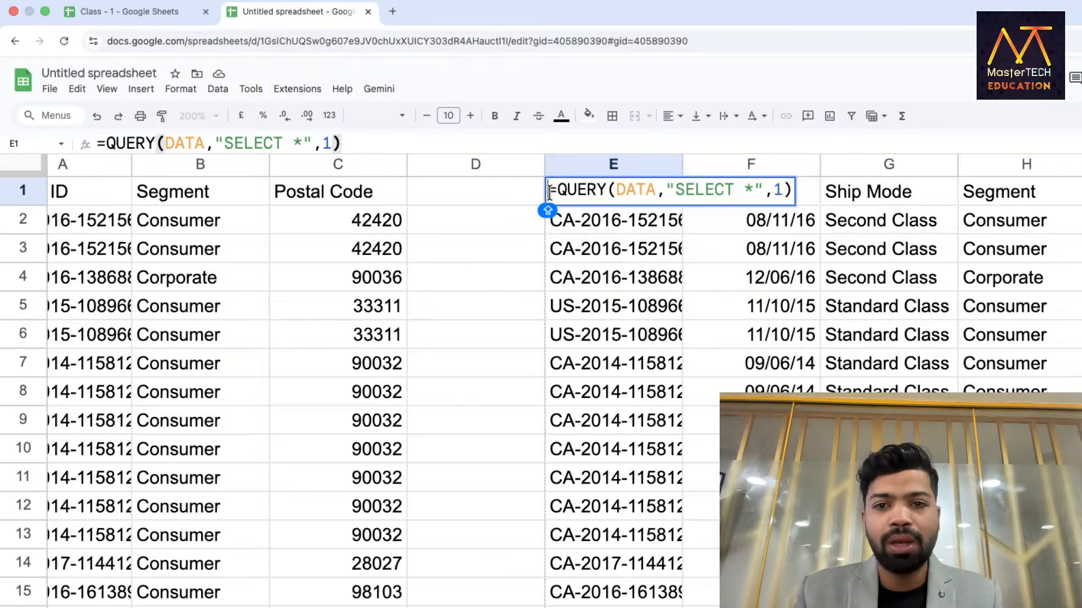
{"action": "key", "text": "Return"}
{"action": "scroll", "coordinate": [505, 230], "scroll_direction": "left", "scroll_amount": 2}
{"action": "double_click", "coordinate": [129, 190]}
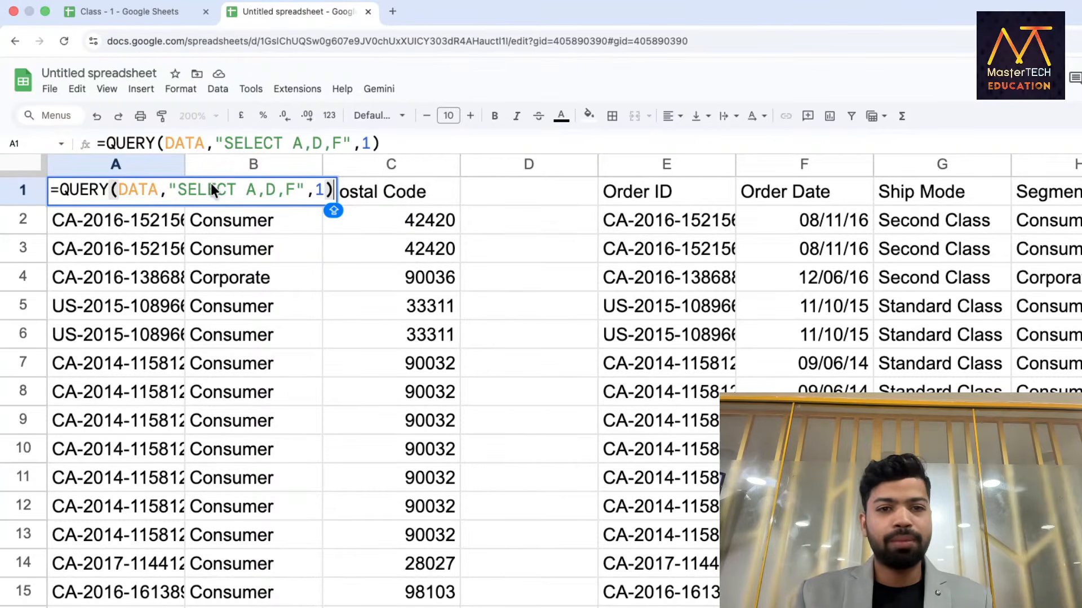
{"action": "key", "text": "Return"}
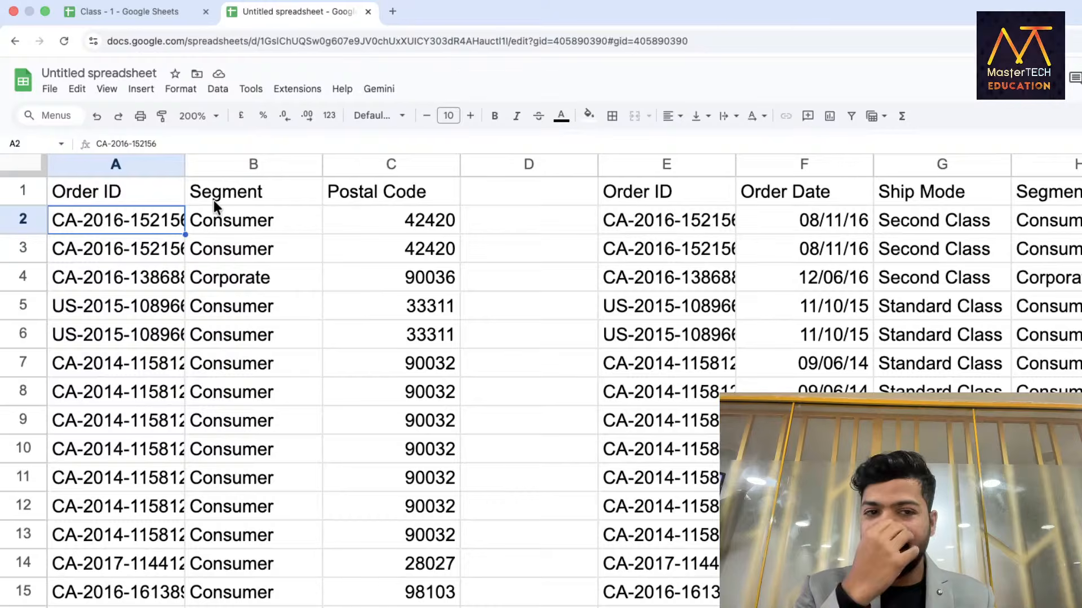
{"action": "scroll", "coordinate": [214, 201], "scroll_direction": "right", "scroll_amount": 10}
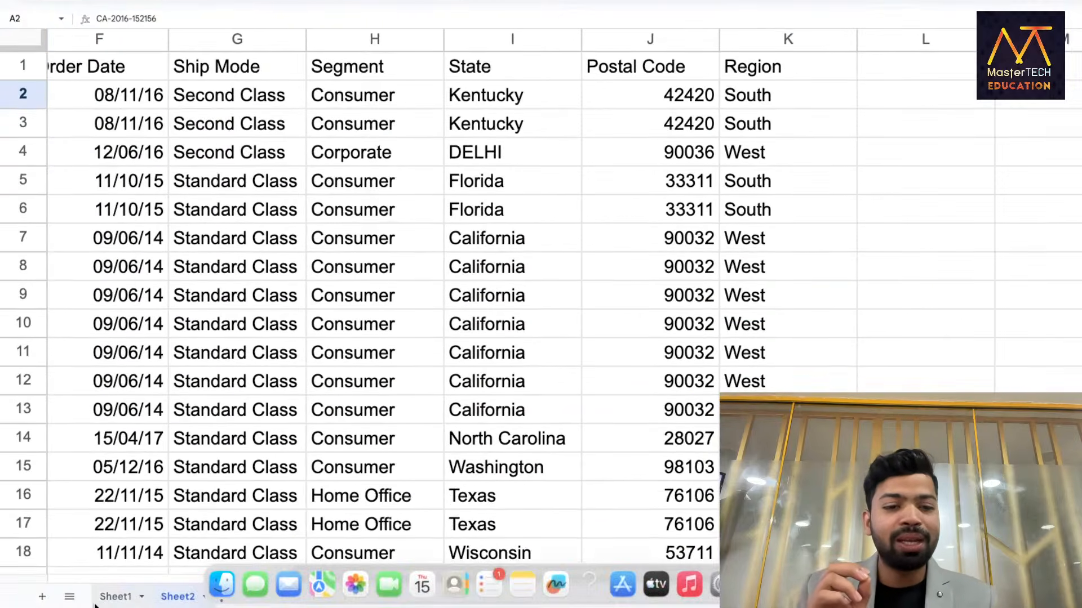
{"action": "left_click", "coordinate": [116, 596]}
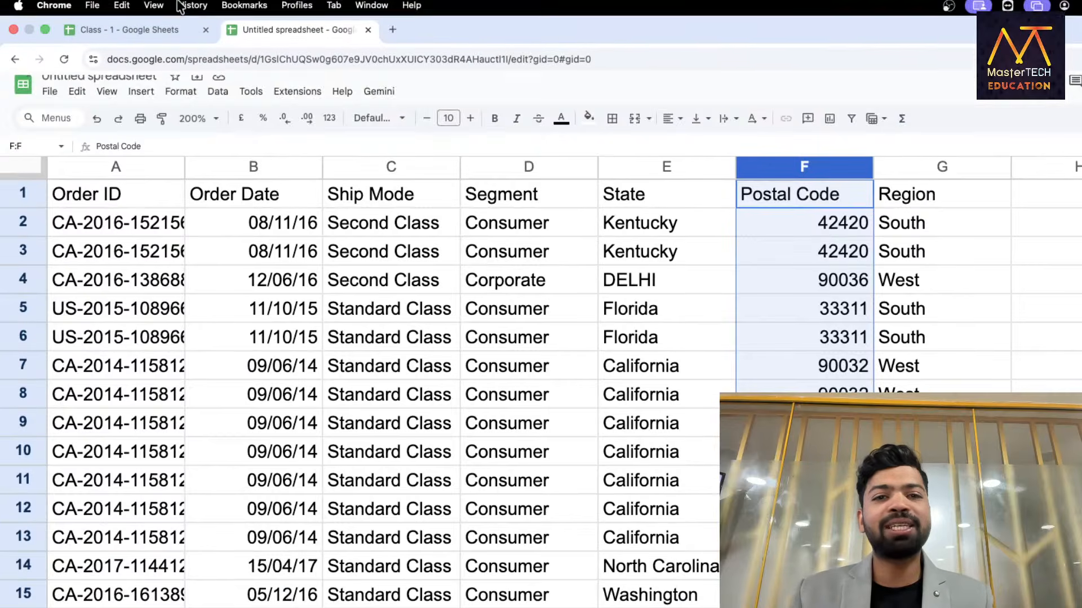
{"action": "left_click", "coordinate": [238, 127]}
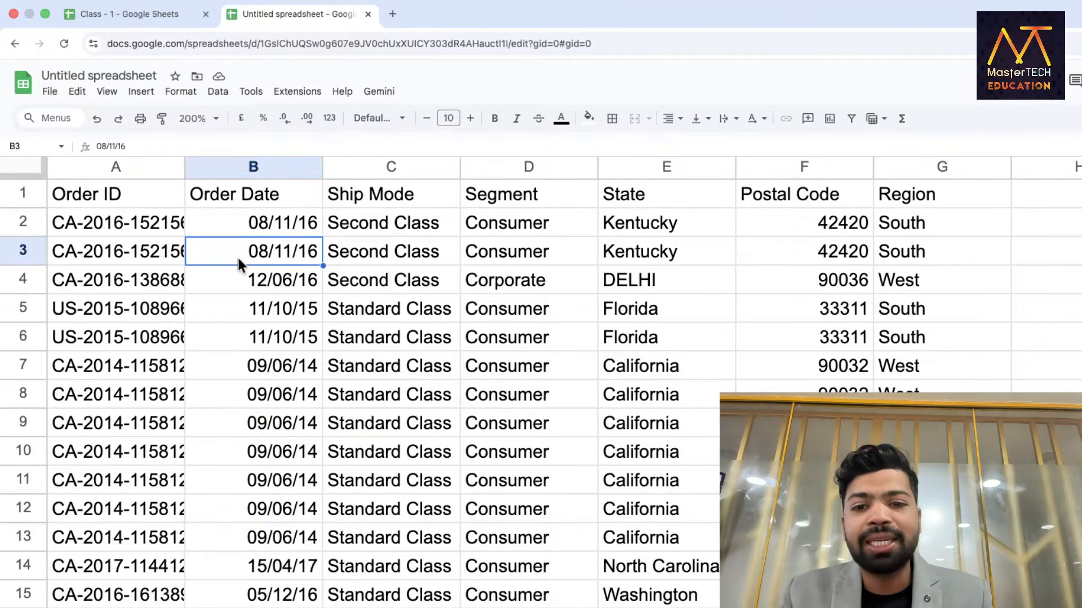
{"action": "left_click", "coordinate": [631, 167]}
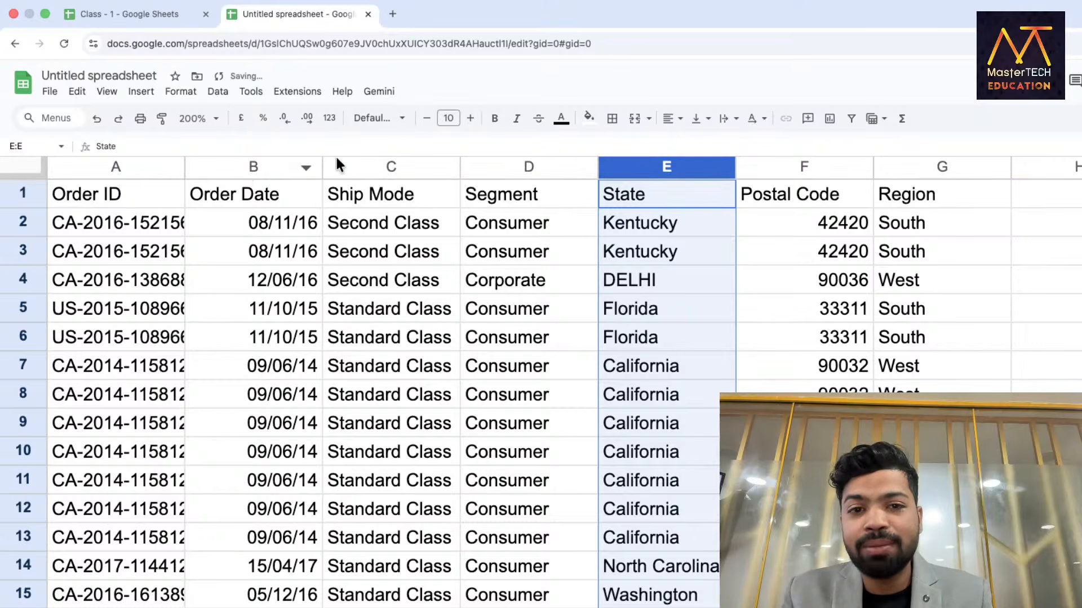
{"action": "left_click", "coordinate": [23, 225]}
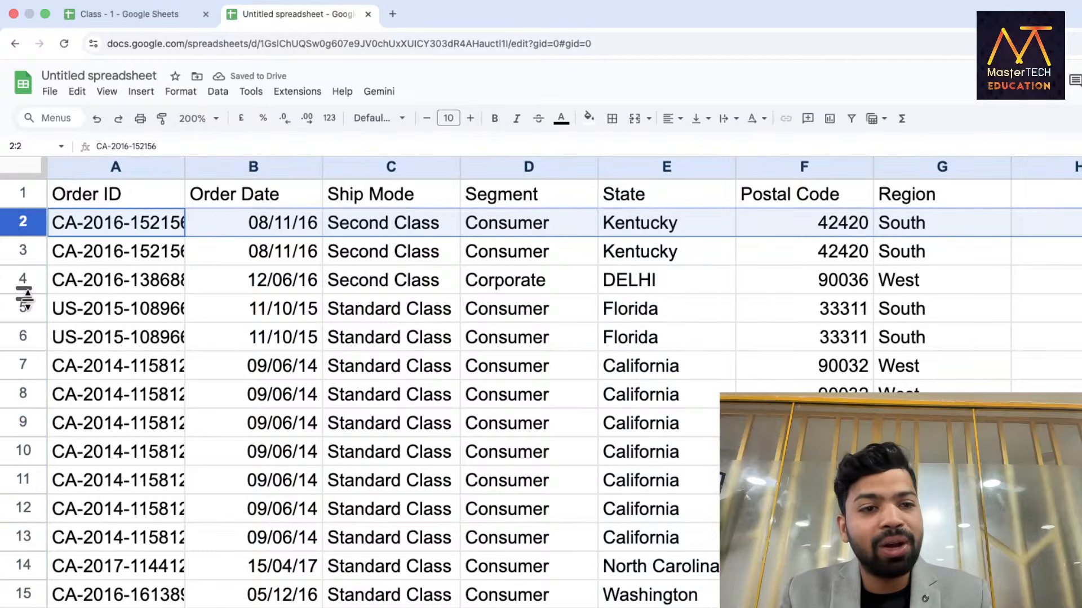
{"action": "left_click_drag", "start_coordinate": [23, 310], "coordinate": [26, 335]}
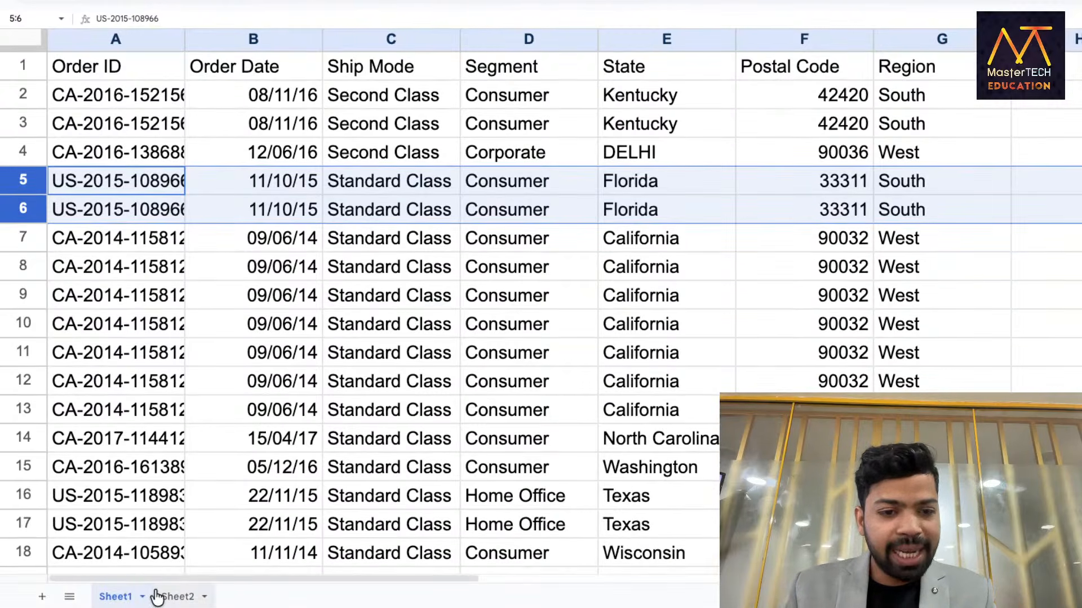
Add Sheet3 and begin an A1 QUERY selecting all DATA columns with a WHERE clause.
{"action": "left_click", "coordinate": [43, 598]}
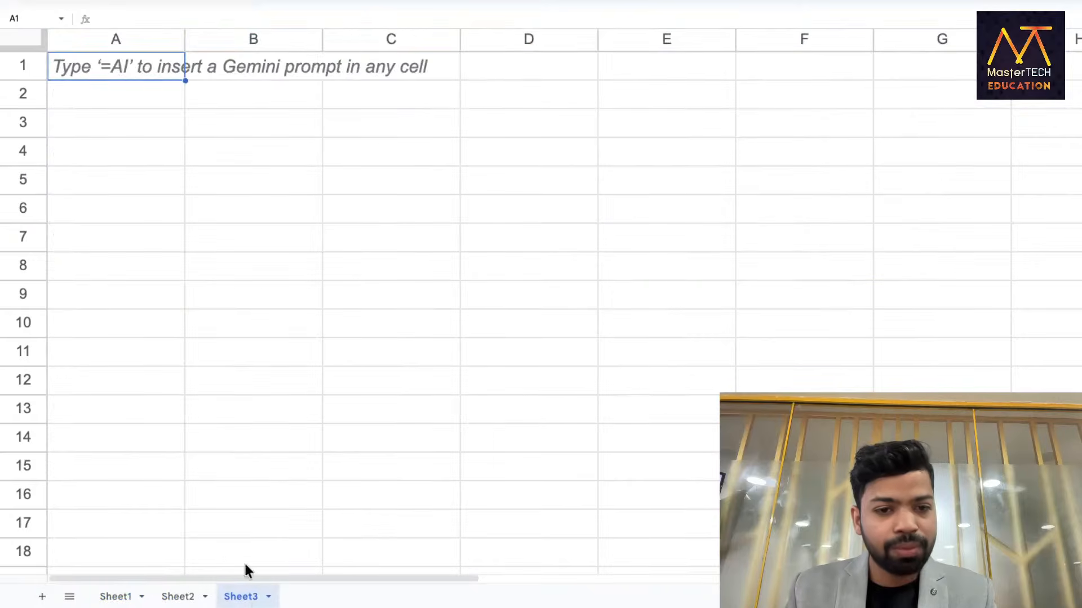
{"action": "type", "text": "="}
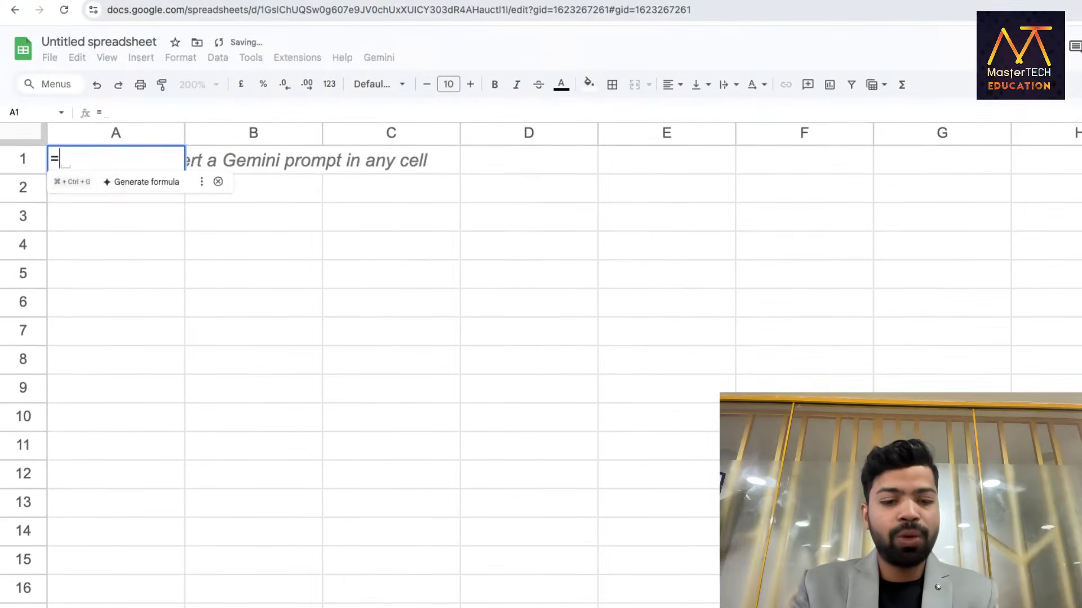
{"action": "type", "text": "QUERY("}
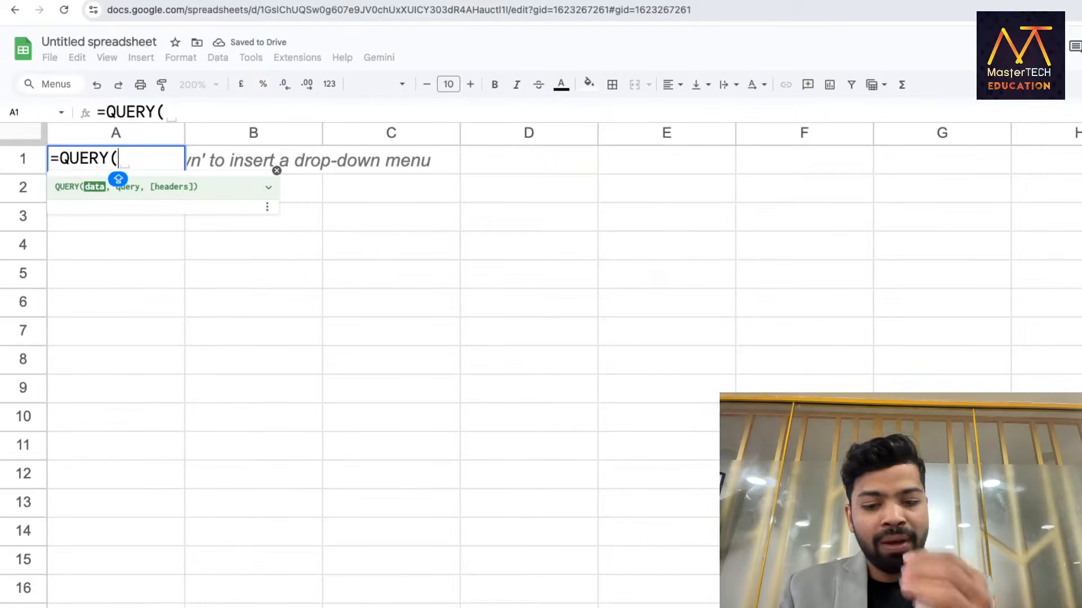
{"action": "type", "text": "DATA,"}
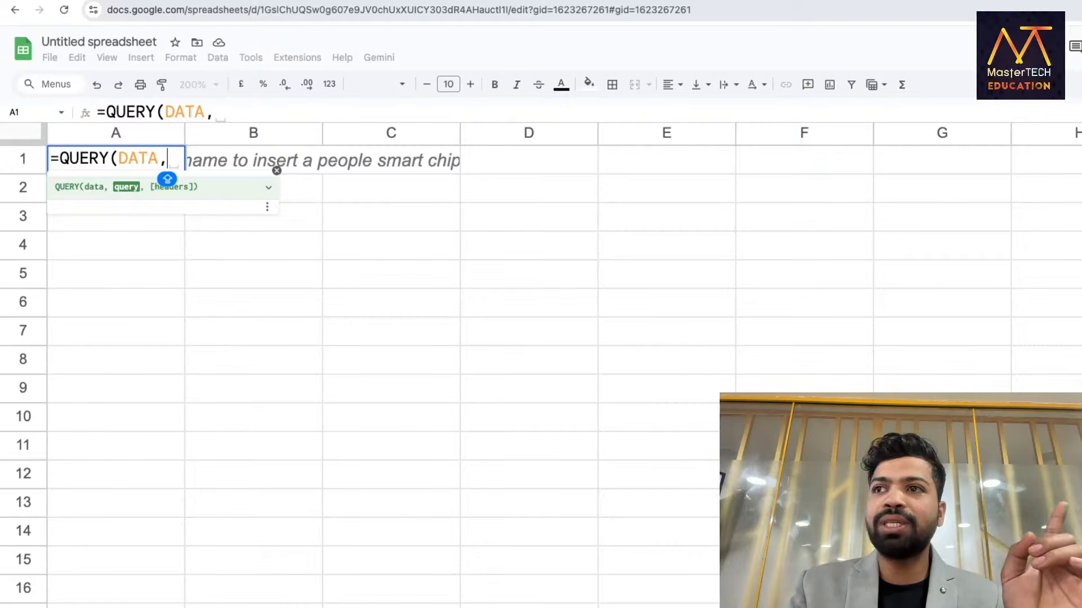
{"action": "type", "text": "\"S"}
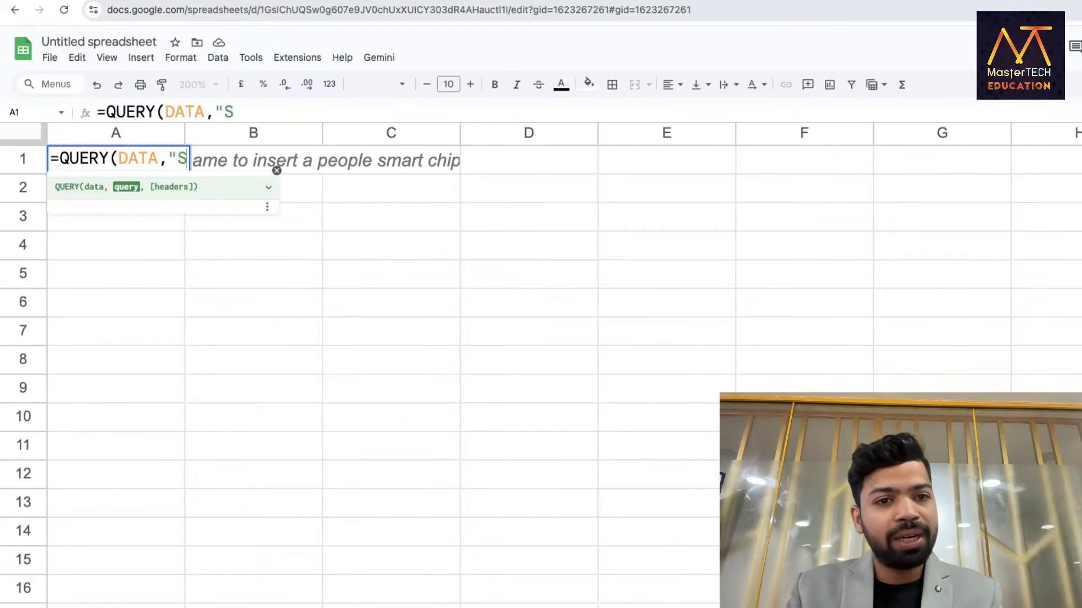
{"action": "type", "text": "ELECT *"}
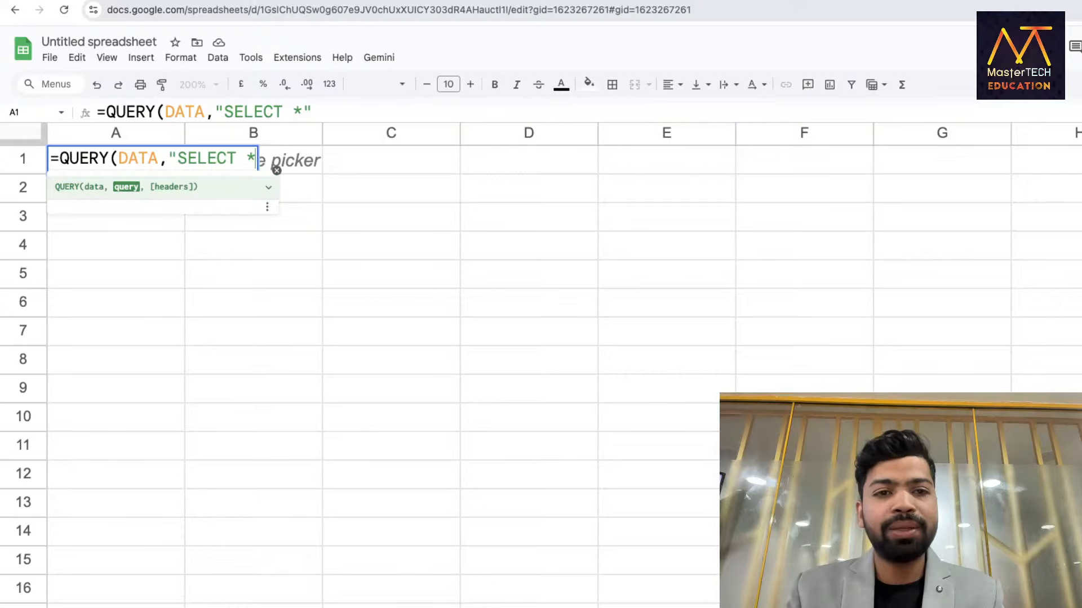
{"action": "type", "text": " WHERE"}
{"action": "key", "text": "Caps_Lock"}
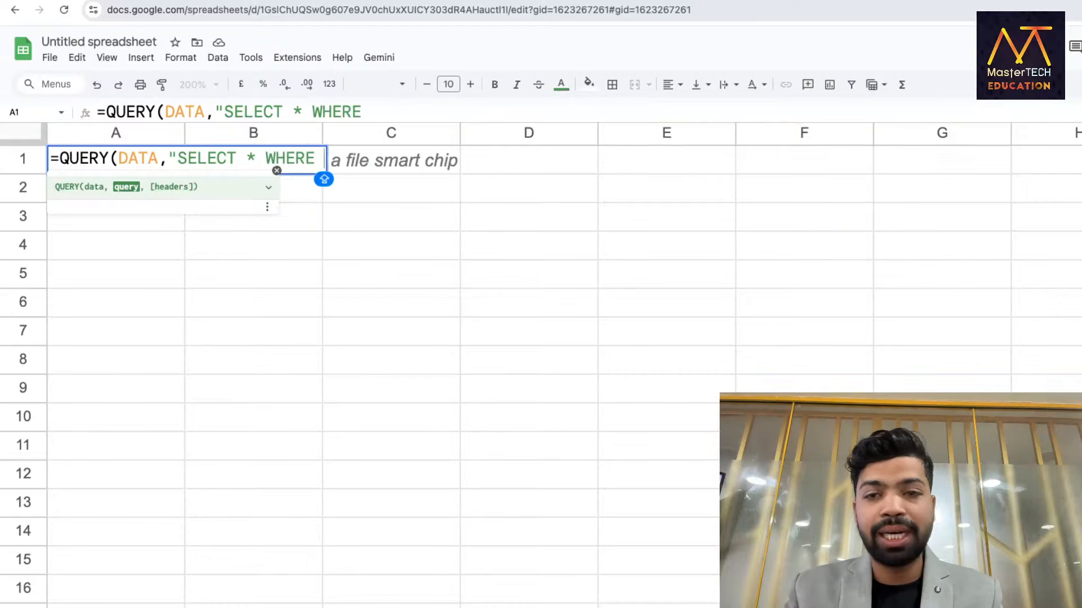
{"action": "left_click", "coordinate": [107, 596]}
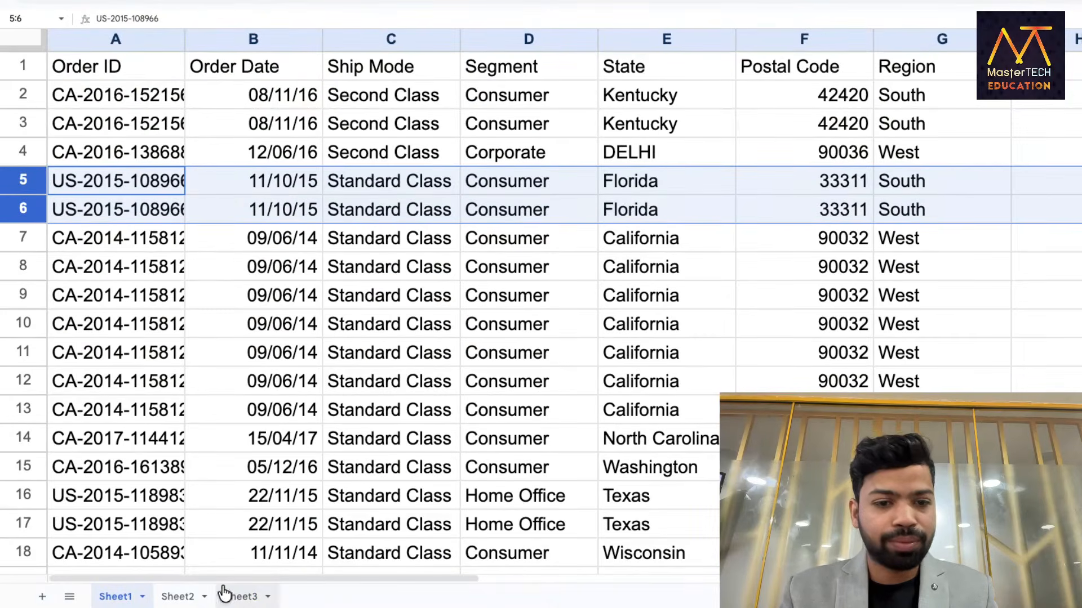
{"action": "left_click", "coordinate": [240, 597]}
Complete the A1 condition as E = 'Florida' with header flag 1, listing three Florida orders.
{"action": "double_click", "coordinate": [148, 66]}
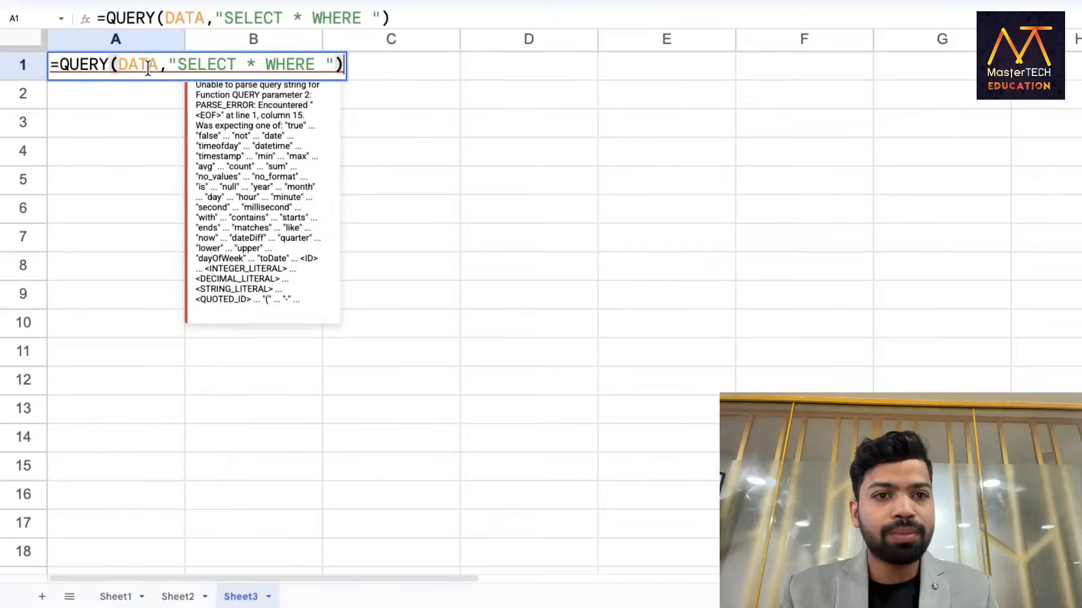
{"action": "left_click", "coordinate": [318, 62]}
{"action": "type", "text": "E = \""}
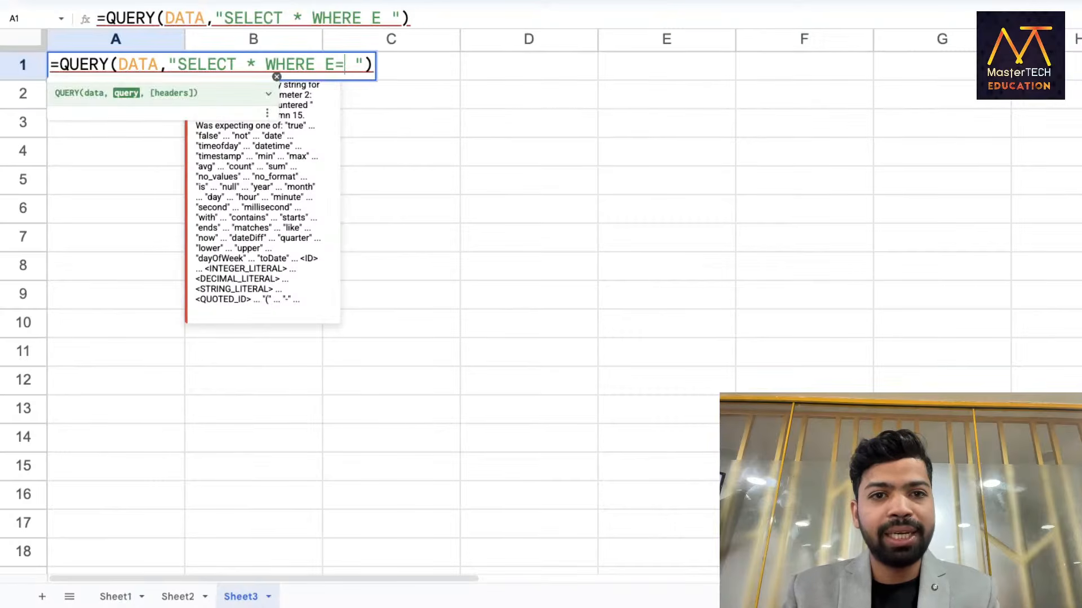
{"action": "type", "text": "FLO"}
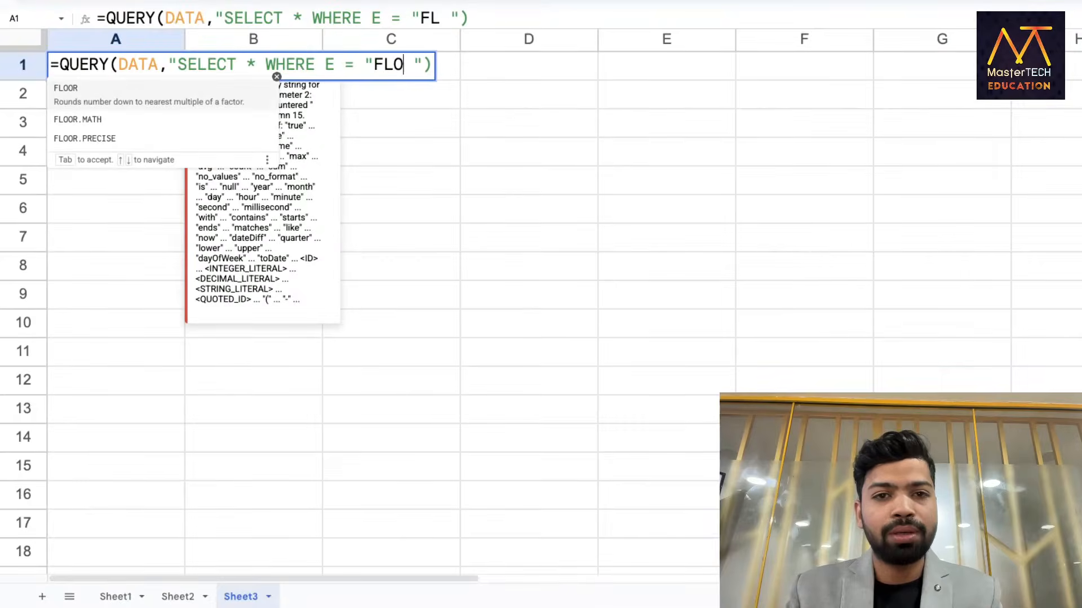
{"action": "key", "text": "BackSpace"}
{"action": "key", "text": "BackSpace"}
{"action": "key", "text": "BackSpace"}
{"action": "key", "text": "BackSpace"}
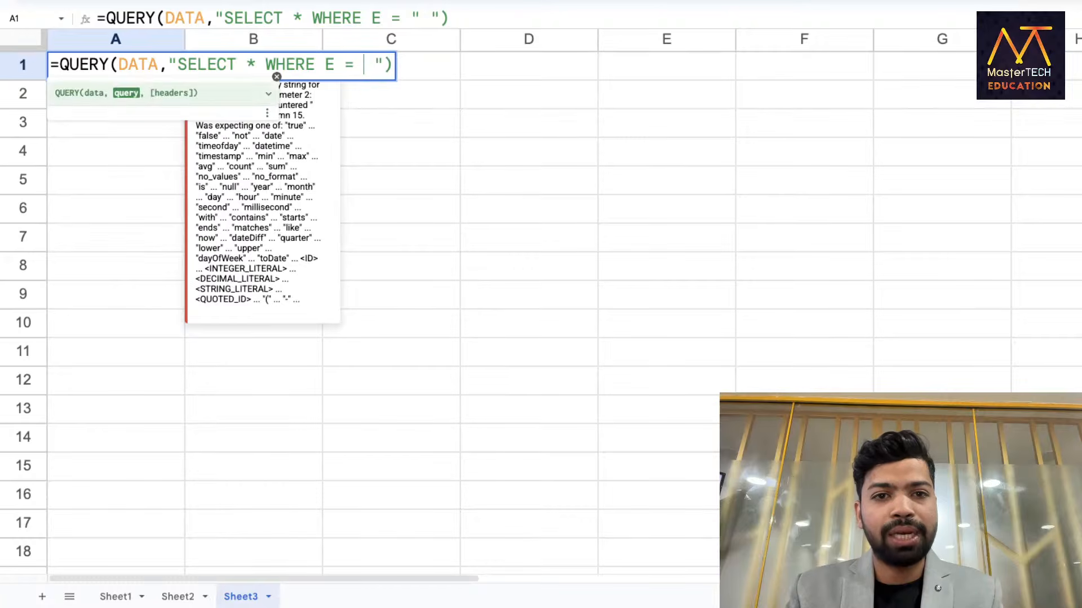
{"action": "type", "text": "'FLO"}
{"action": "key", "text": "BackSpace"}
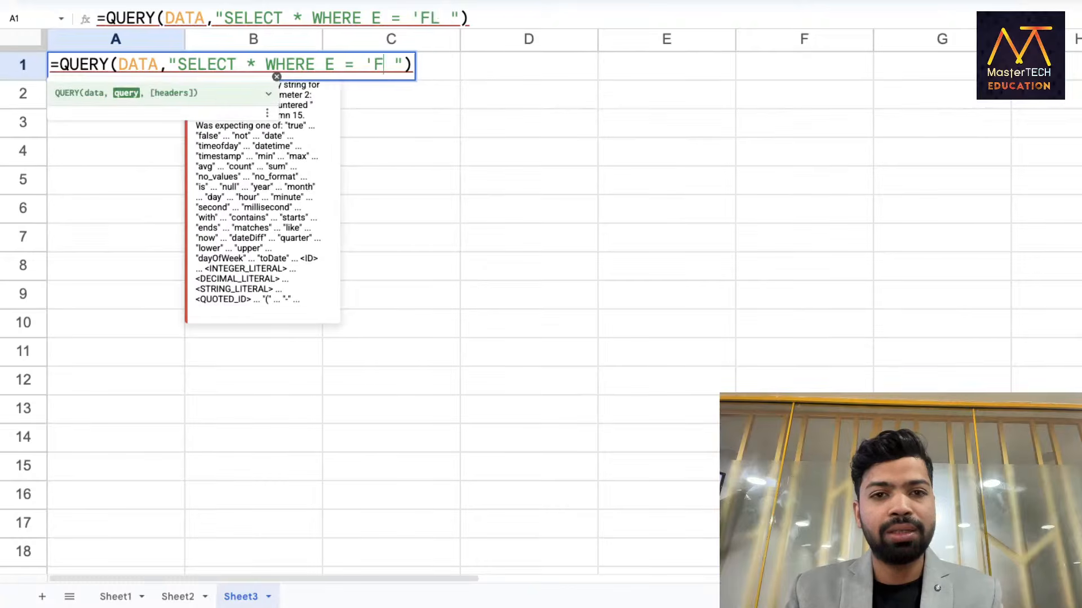
{"action": "type", "text": "O"}
{"action": "key", "text": "BackSpace"}
{"action": "key", "text": "BackSpace"}
{"action": "type", "text": "lorida'"}
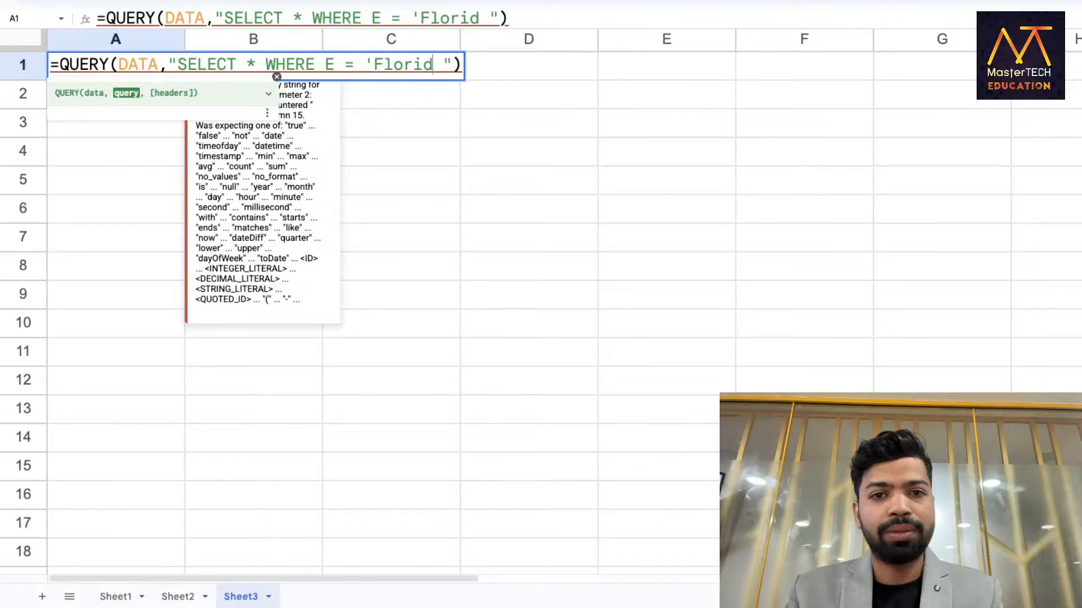
{"action": "left_click", "coordinate": [476, 64]}
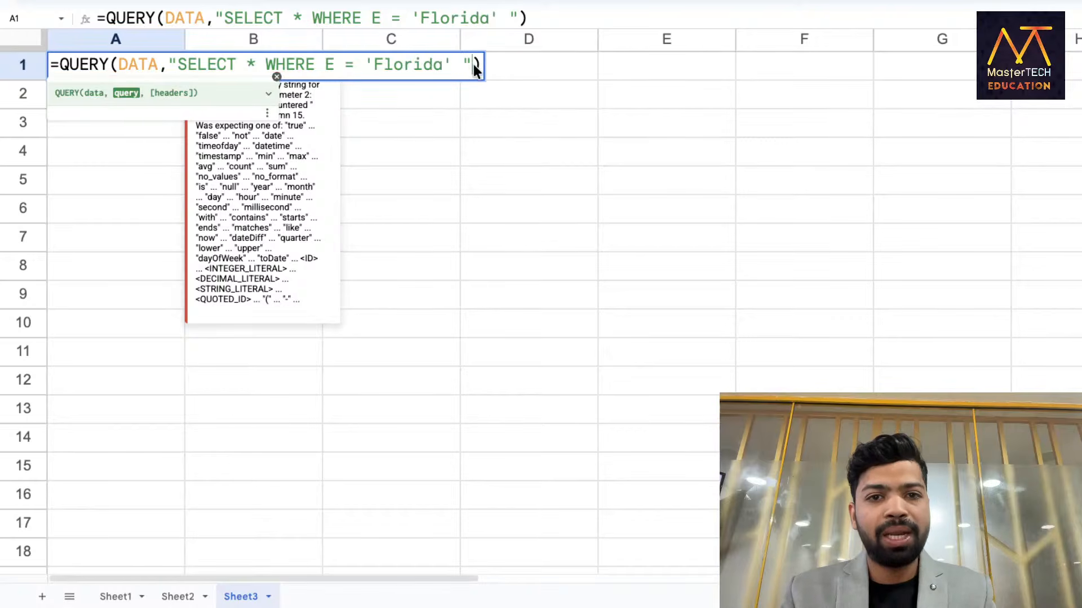
{"action": "type", "text": ",1"}
{"action": "key", "text": "Return"}
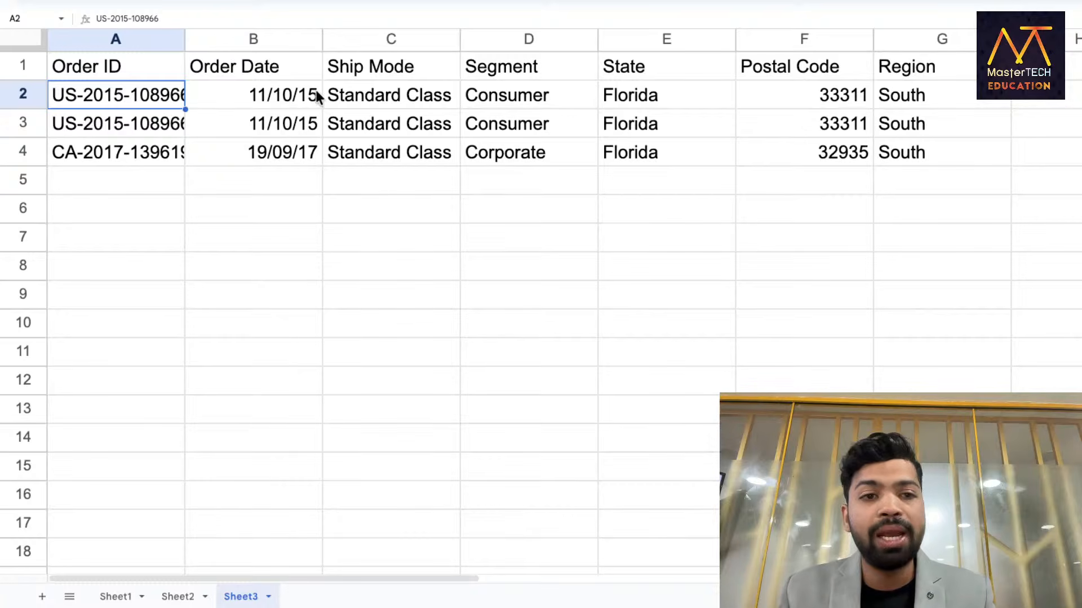
{"action": "double_click", "coordinate": [153, 70]}
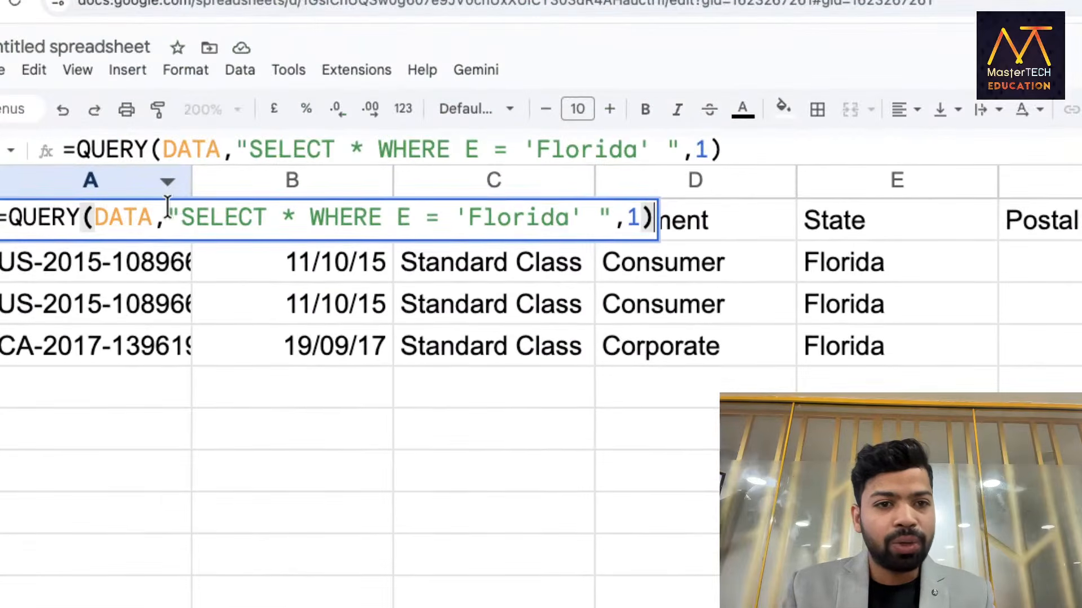
{"action": "left_click_drag", "start_coordinate": [168, 208], "coordinate": [175, 205]}
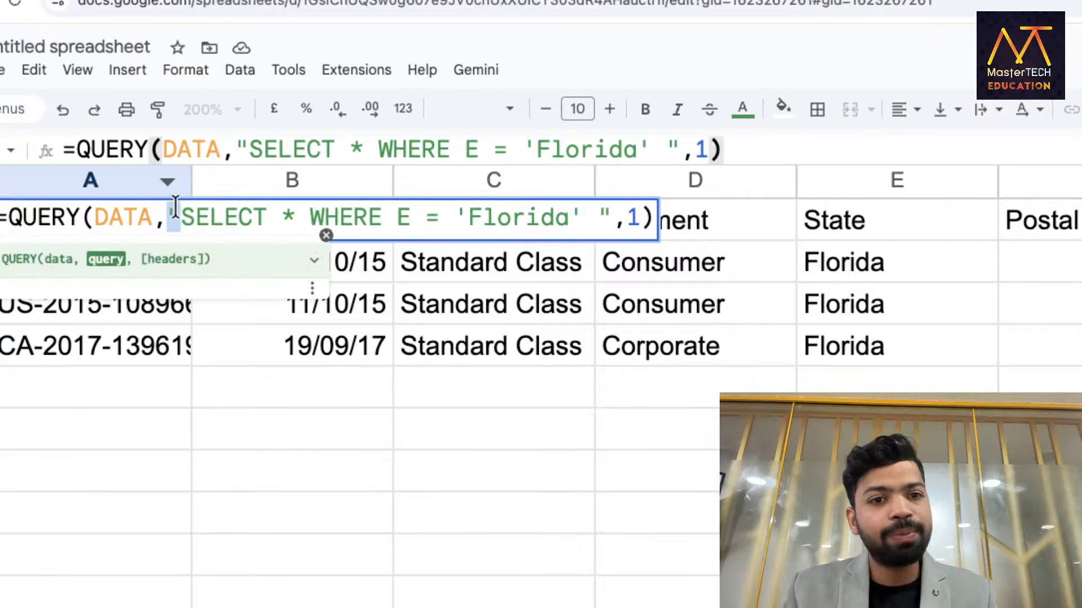
{"action": "left_click_drag", "start_coordinate": [604, 214], "coordinate": [598, 219]}
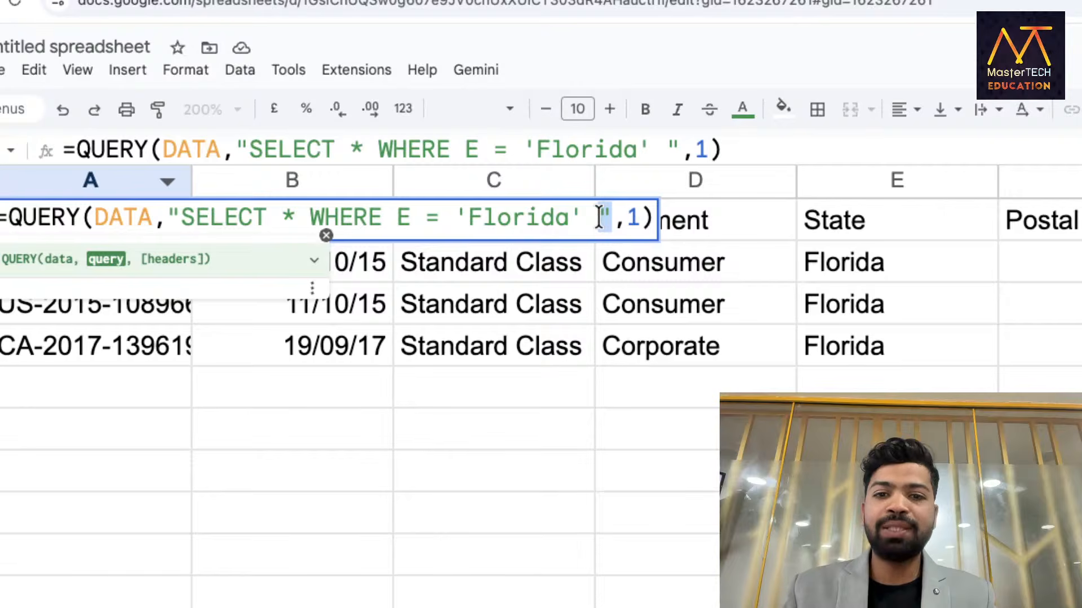
{"action": "left_click_drag", "start_coordinate": [454, 214], "coordinate": [581, 214]}
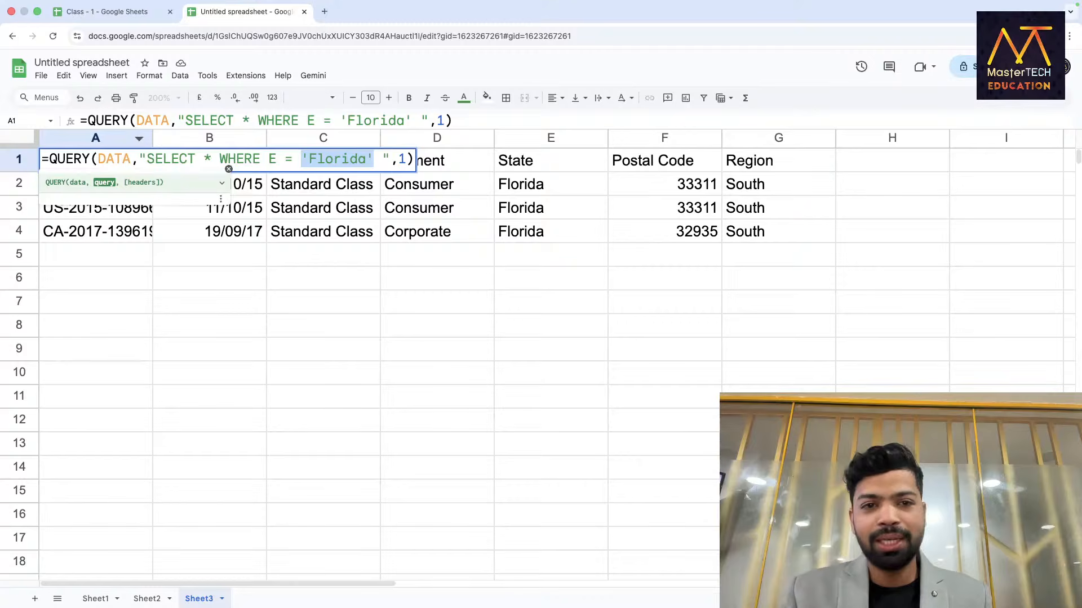
{"action": "key", "text": "Return"}
Select the Order ID, Segment and State columns on Sheet3, then return to Sheet1.
{"action": "left_click", "coordinate": [262, 304]}
{"action": "left_click", "coordinate": [141, 331]}
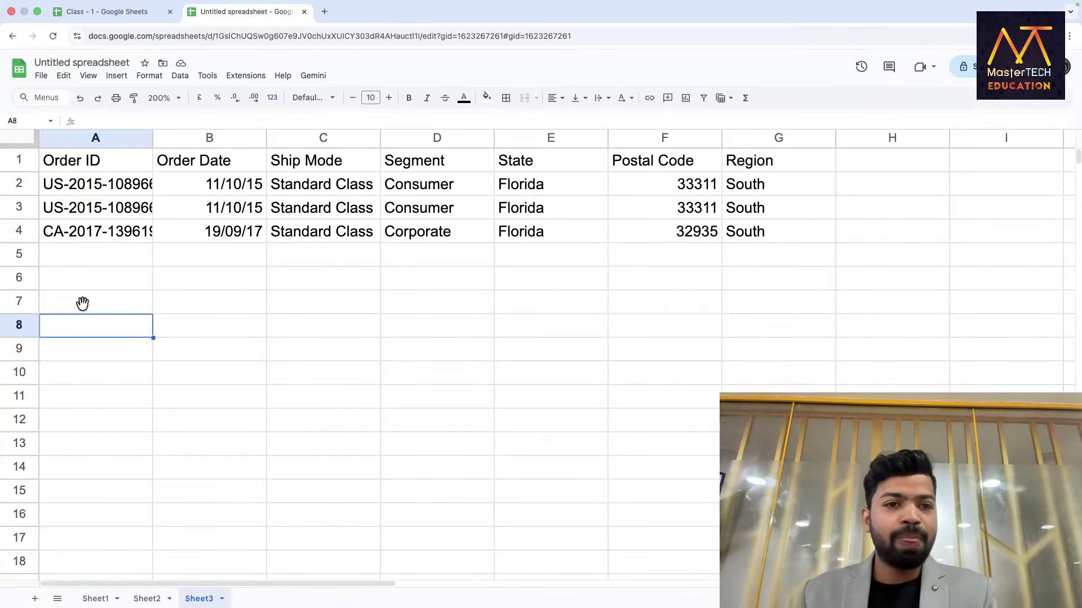
{"action": "left_click", "coordinate": [84, 139]}
{"action": "left_click", "coordinate": [419, 138]}
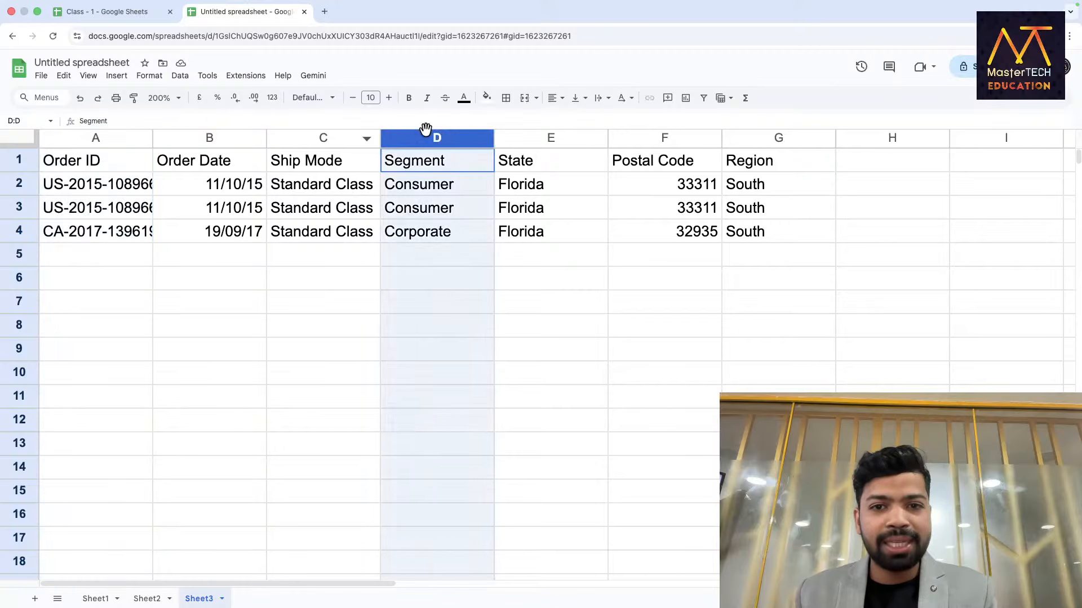
{"action": "left_click", "coordinate": [549, 136]}
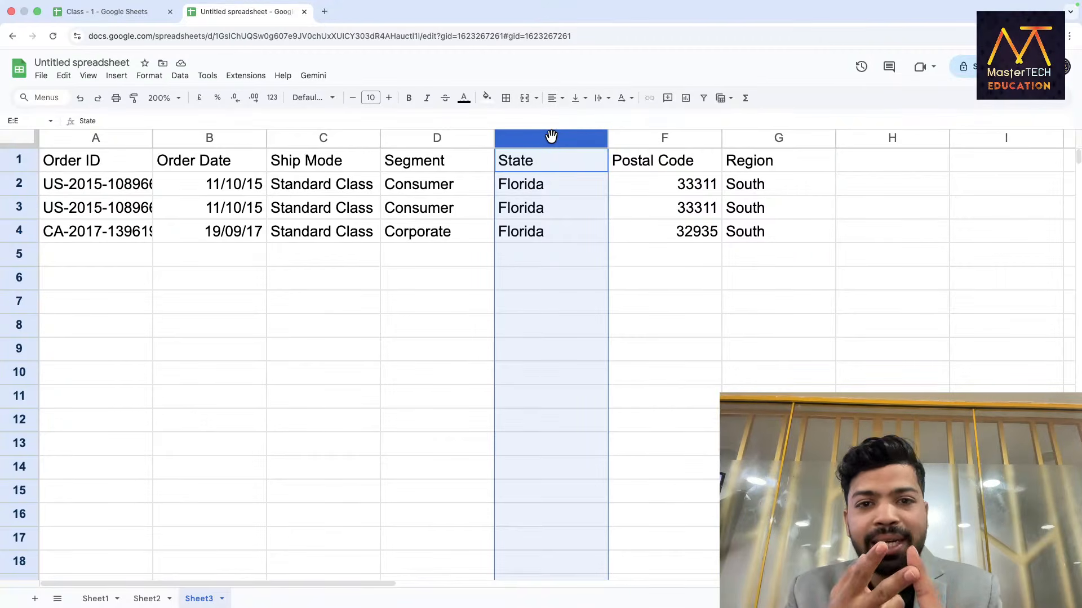
{"action": "left_click", "coordinate": [95, 600]}
Inspect Sheet1's Standard Class and Florida order cells, then go back to Sheet3.
{"action": "left_click", "coordinate": [304, 304]}
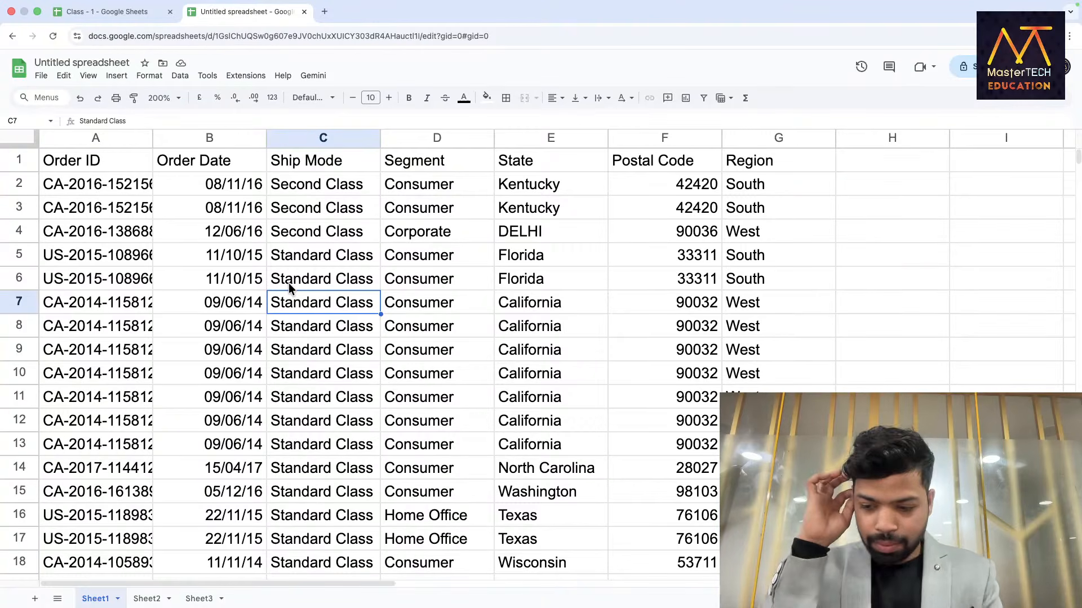
{"action": "left_click", "coordinate": [259, 288]}
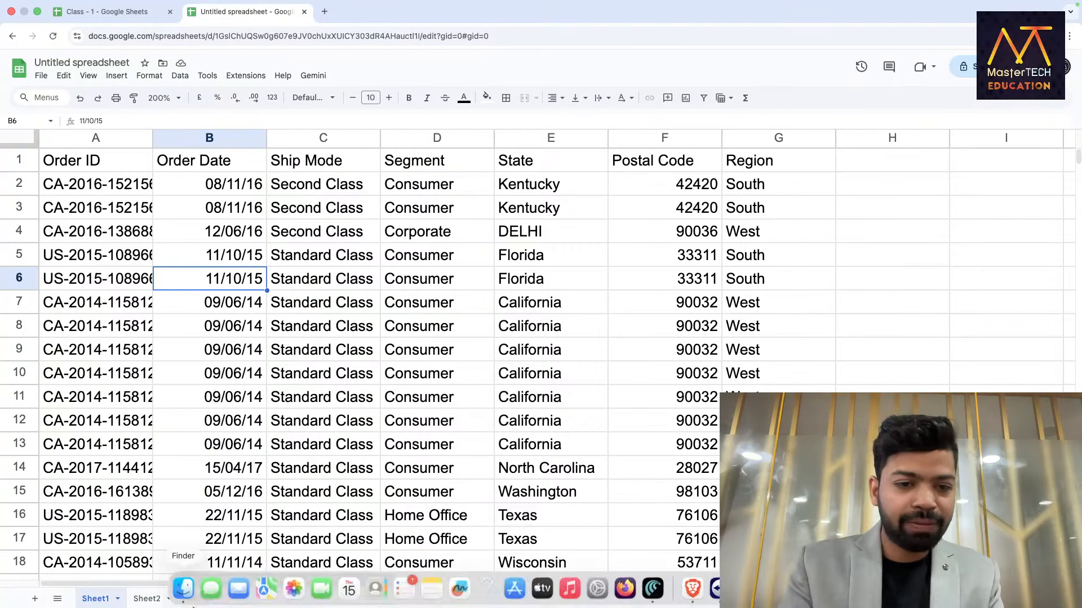
{"action": "left_click", "coordinate": [198, 599]}
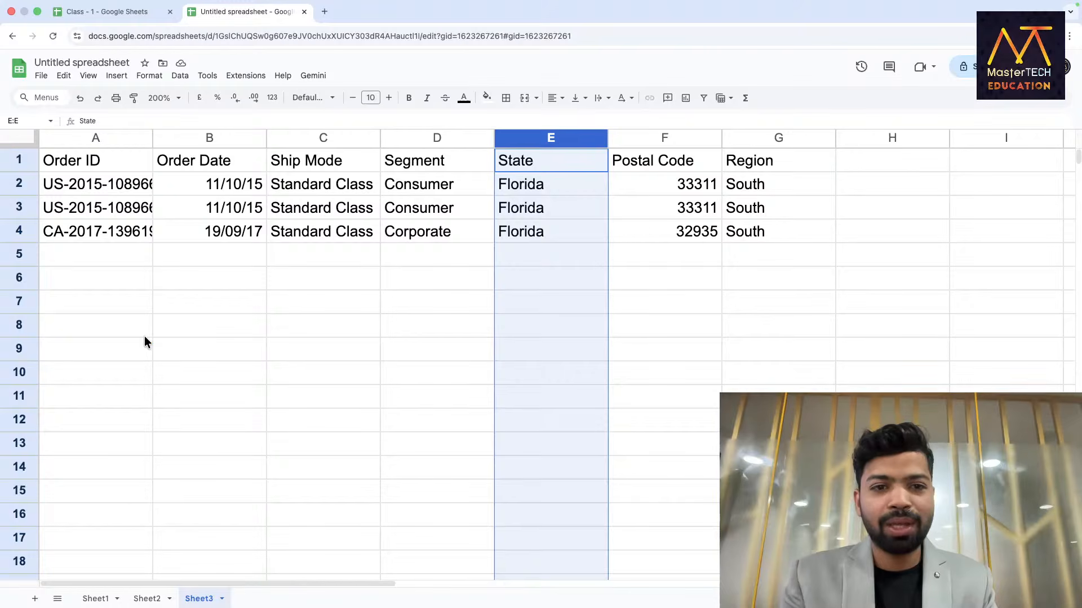
In A8 enter =QUERY(data,"SELECT A,D,E WHERE E = 'Florida'",1) for Order ID, Segment and State.
{"action": "left_click", "coordinate": [120, 332]}
{"action": "type", "text": "=Q"}
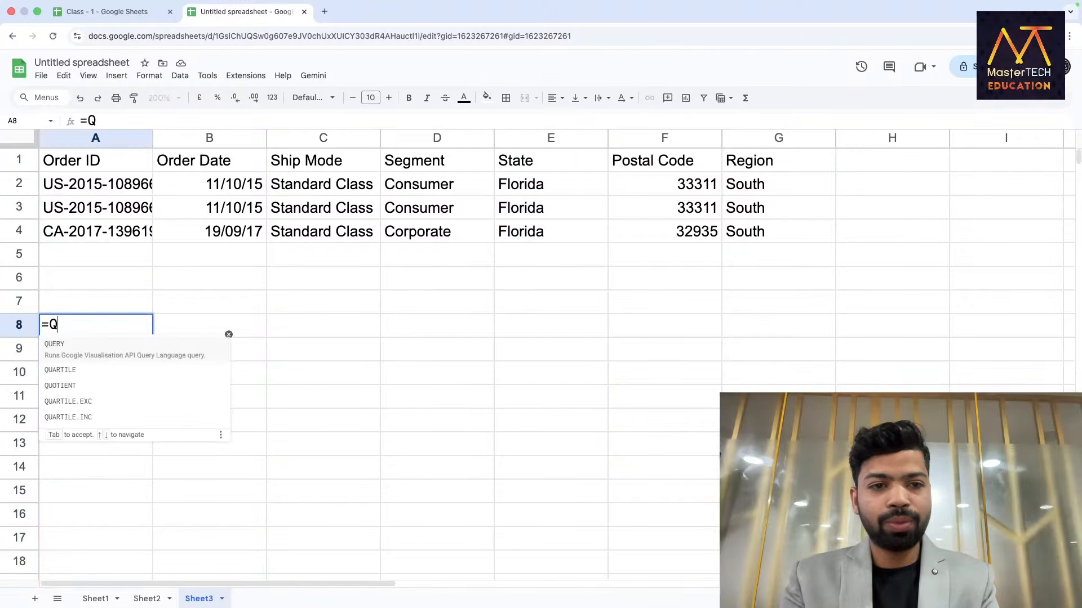
{"action": "key", "text": "Tab"}
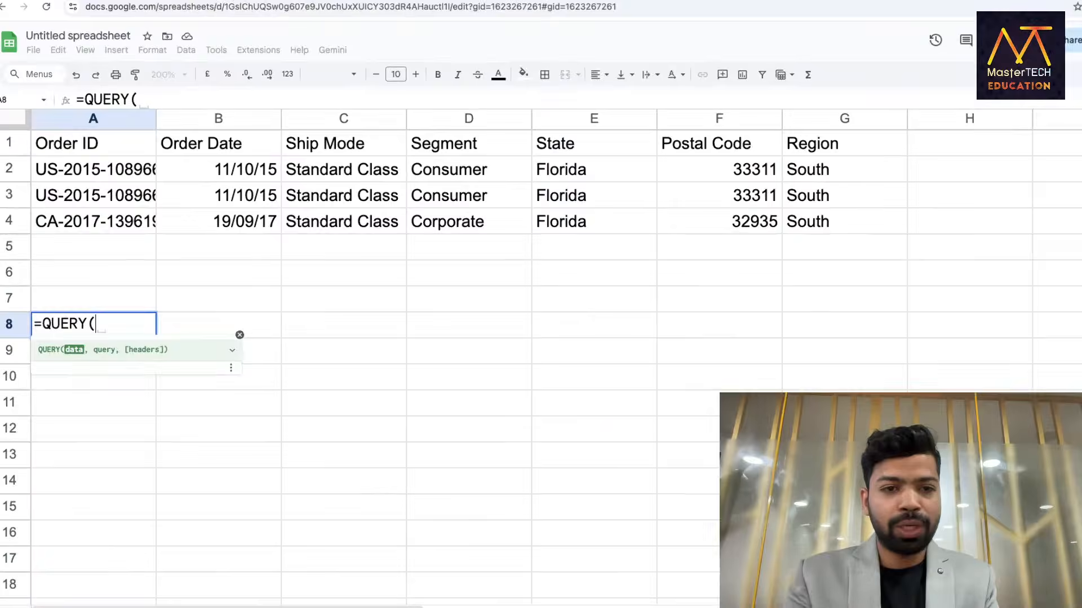
{"action": "type", "text": "dat"}
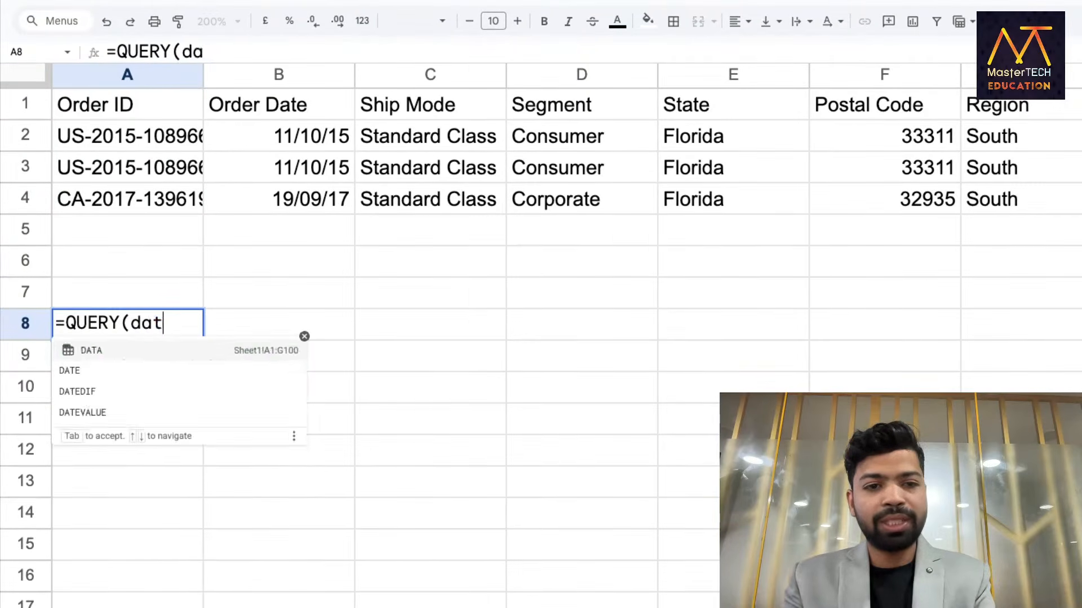
{"action": "type", "text": "a,\"S"}
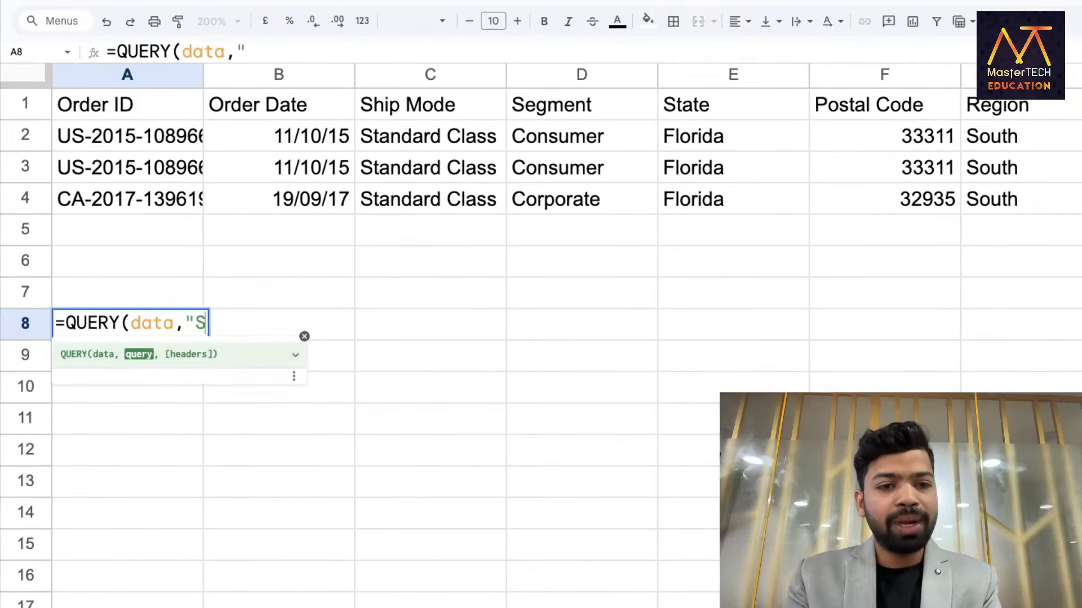
{"action": "type", "text": "ELECT "}
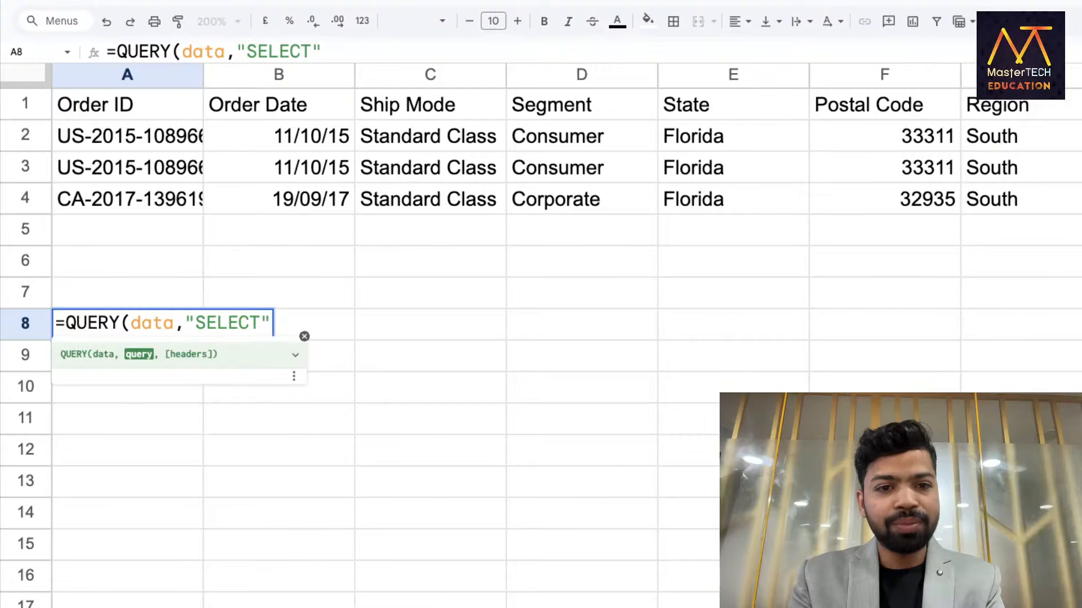
{"action": "type", "text": "A,"}
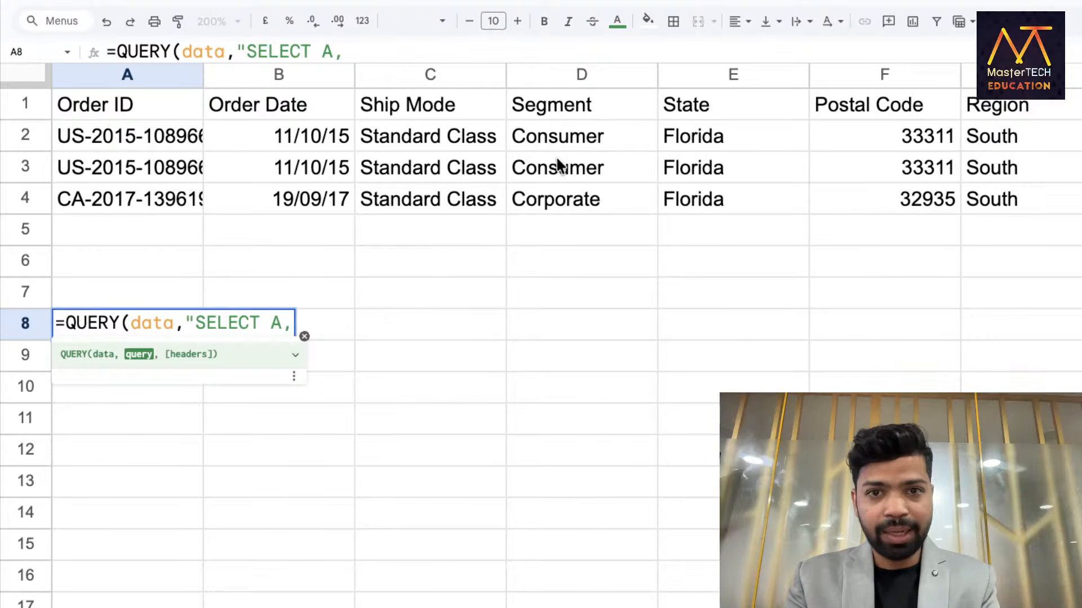
{"action": "type", "text": "D,E"}
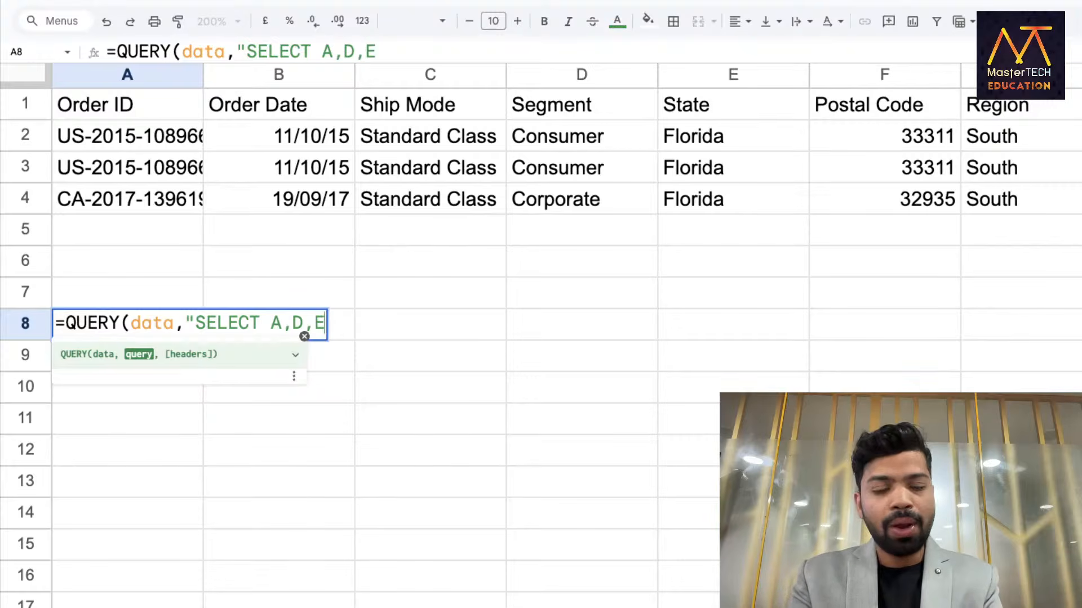
{"action": "type", "text": " WHERE E = \""}
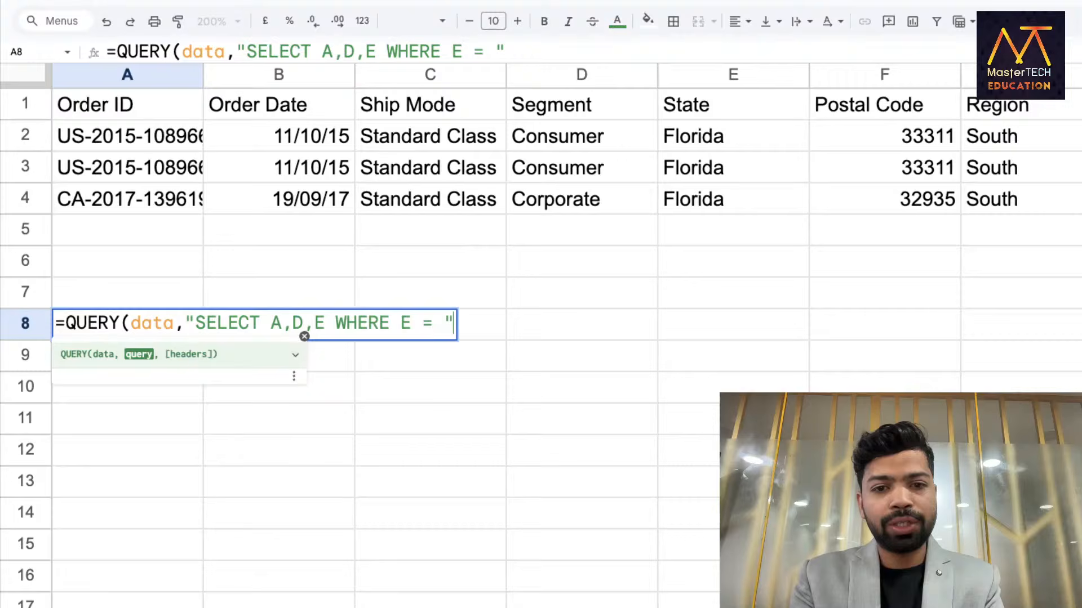
{"action": "key", "text": "BackSpace"}
{"action": "type", "text": "'Flori"}
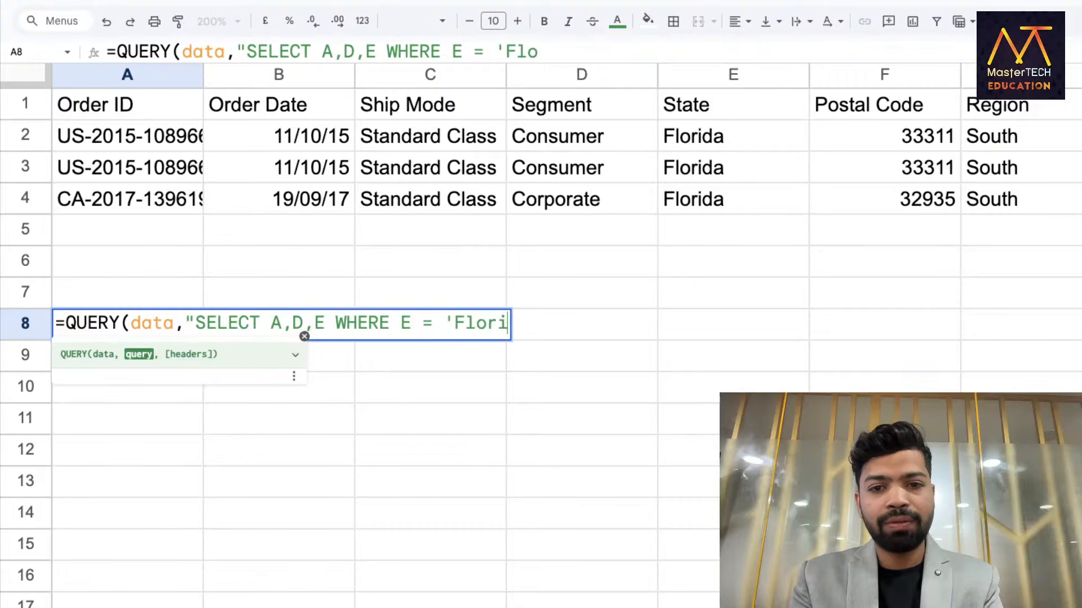
{"action": "type", "text": "da'\",1)"}
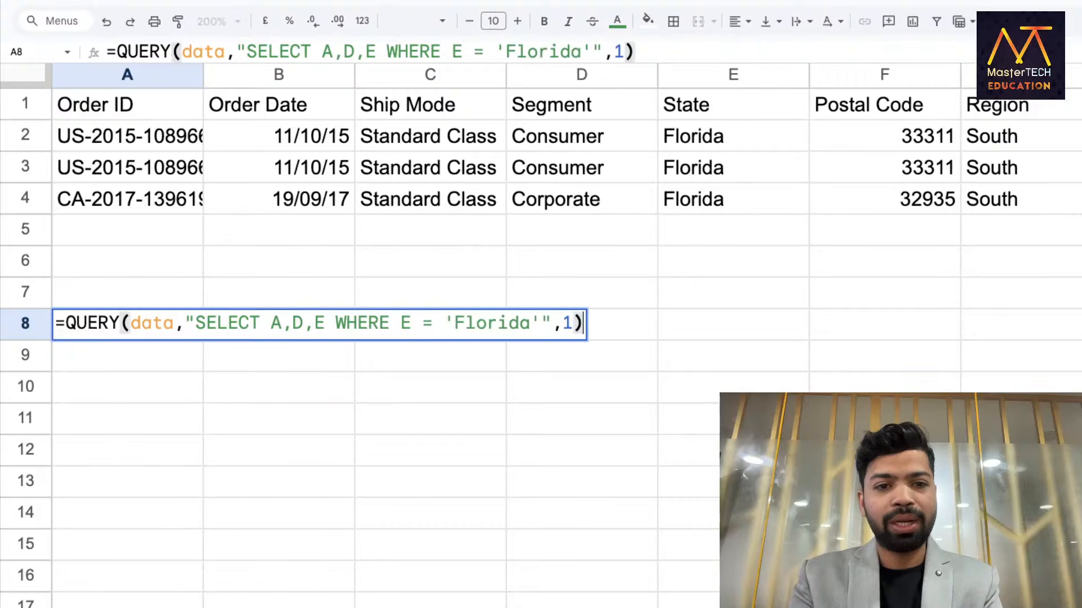
{"action": "key", "text": "Return"}
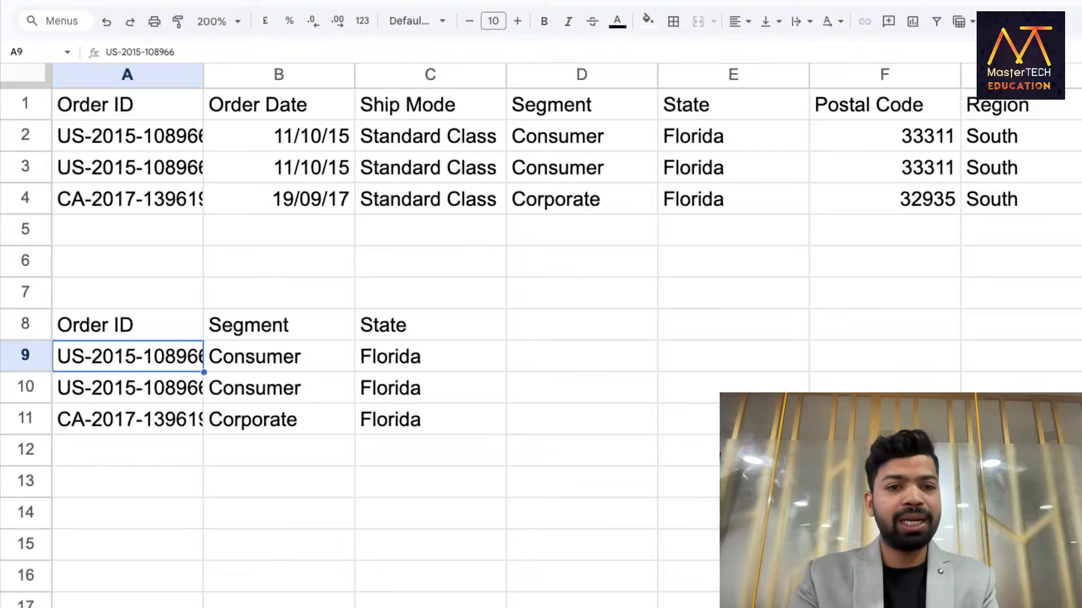
{"action": "left_click", "coordinate": [171, 332]}
Inspect the A8 query formula and keep it unchanged.
{"action": "double_click", "coordinate": [172, 333]}
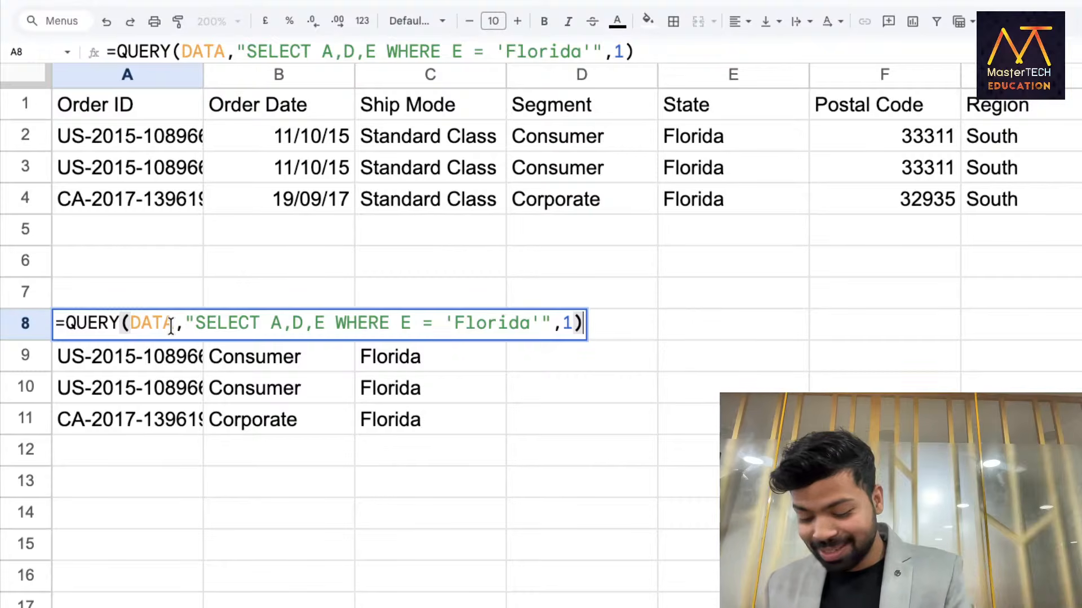
{"action": "key", "text": "Return"}
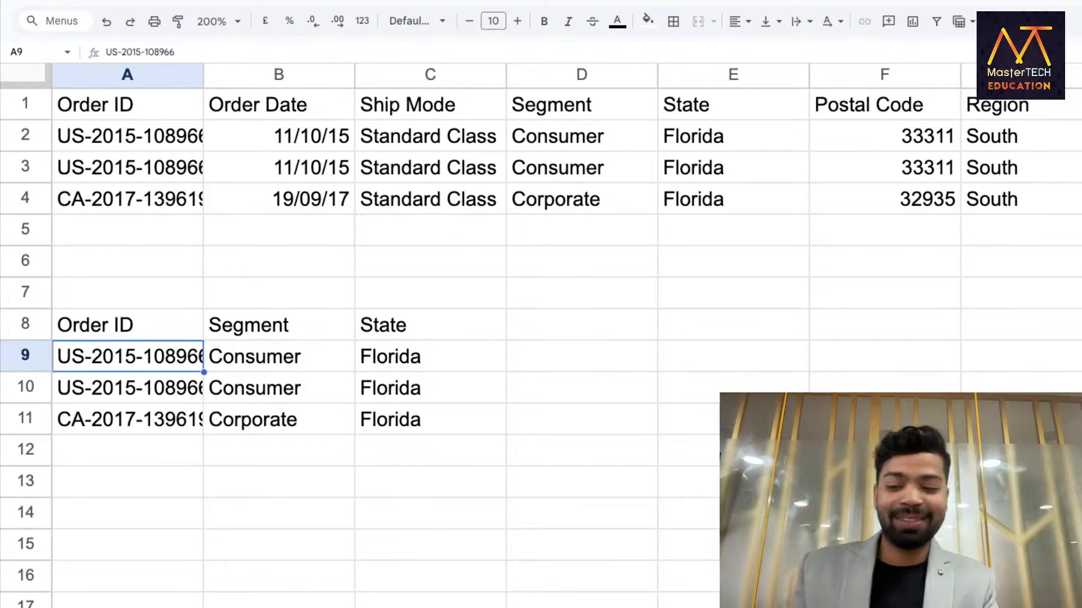
{"action": "left_click", "coordinate": [161, 449]}
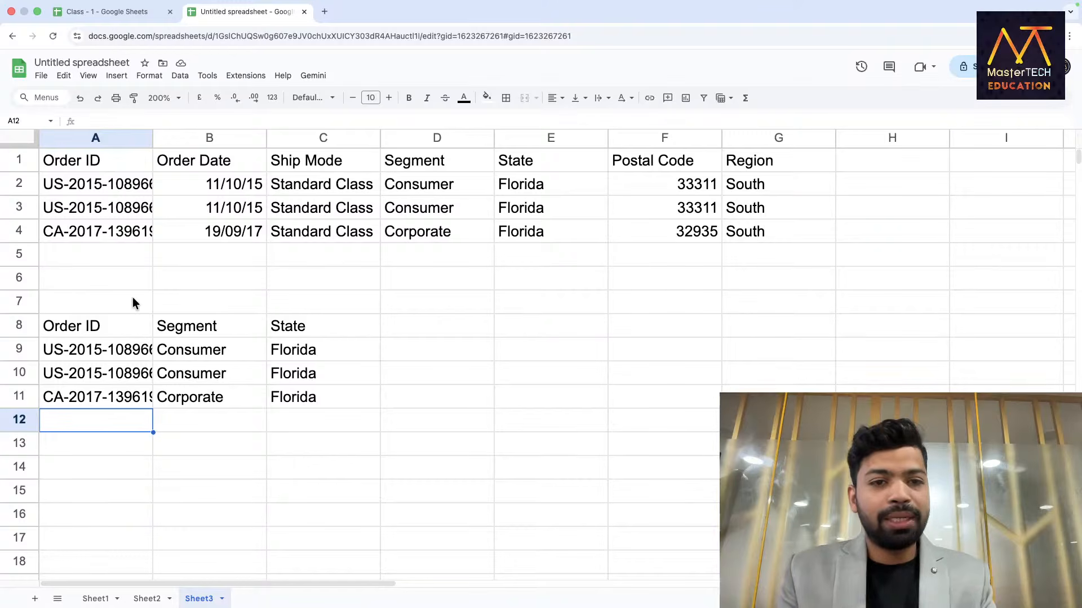
On Sheet1, locate Florida and Texas entries in the State column.
{"action": "left_click", "coordinate": [96, 599]}
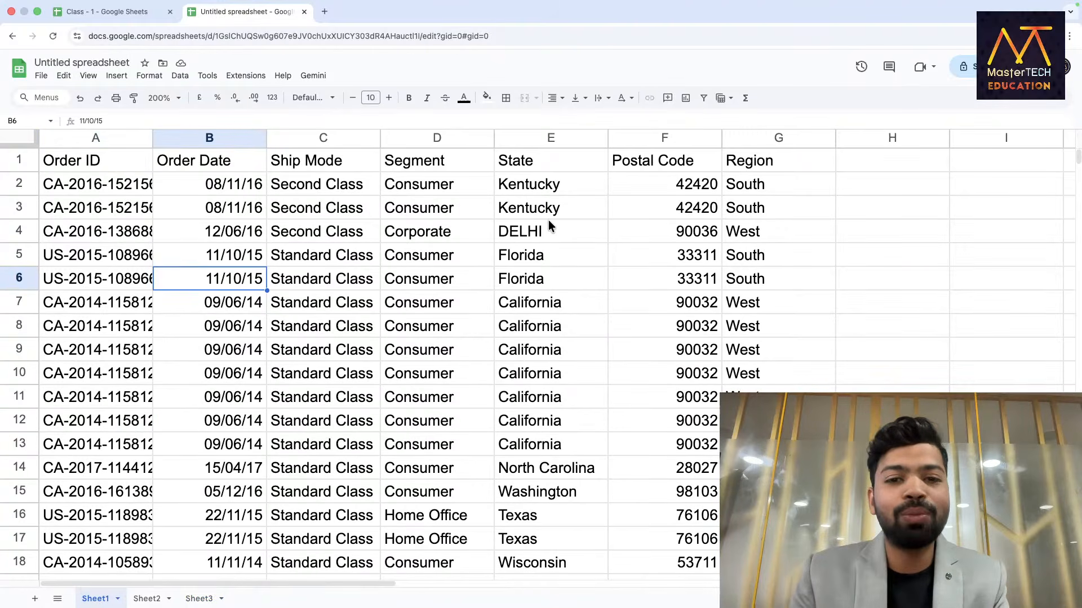
{"action": "scroll", "coordinate": [525, 398], "scroll_direction": "down", "scroll_amount": 1}
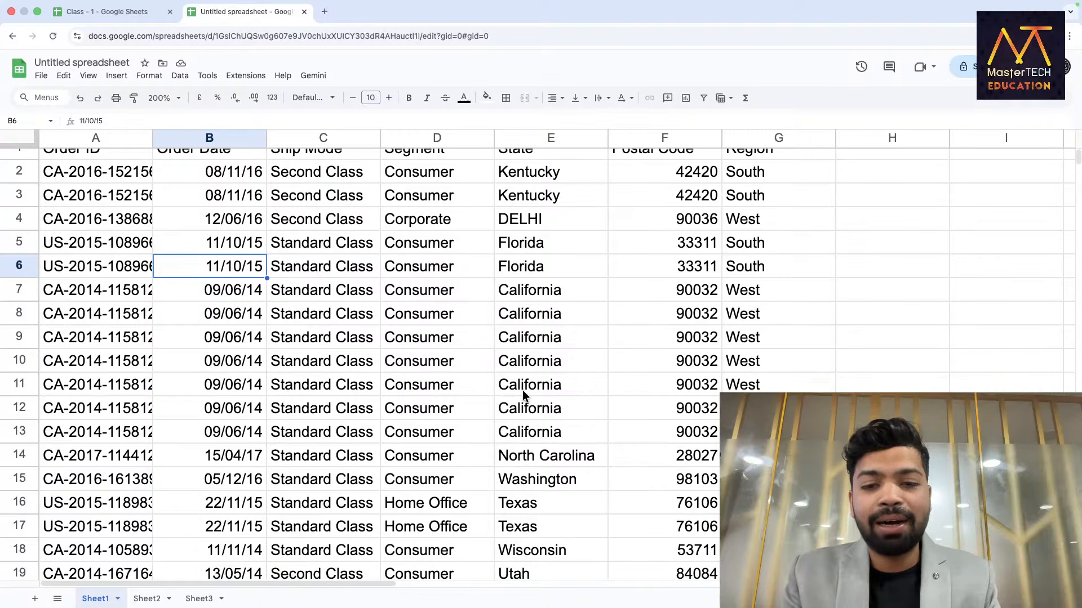
{"action": "left_click", "coordinate": [512, 274]}
{"action": "left_click", "coordinate": [513, 502]}
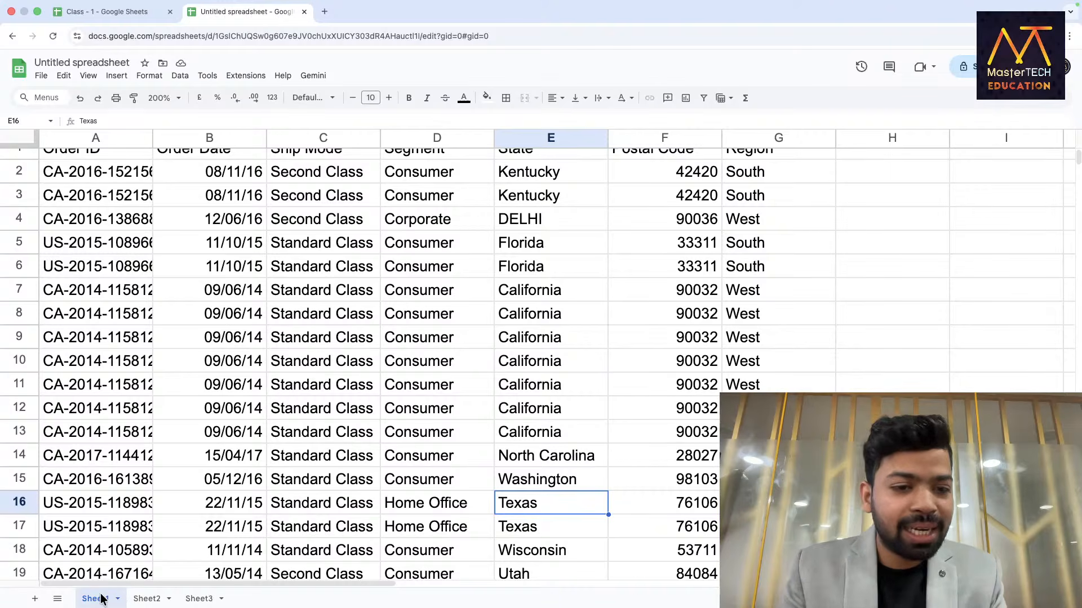
Add Sheet4 with A1 =QUERY(data,"SELECT * WHERE E = 'Florida'",1) listing three Florida orders.
{"action": "left_click", "coordinate": [34, 599]}
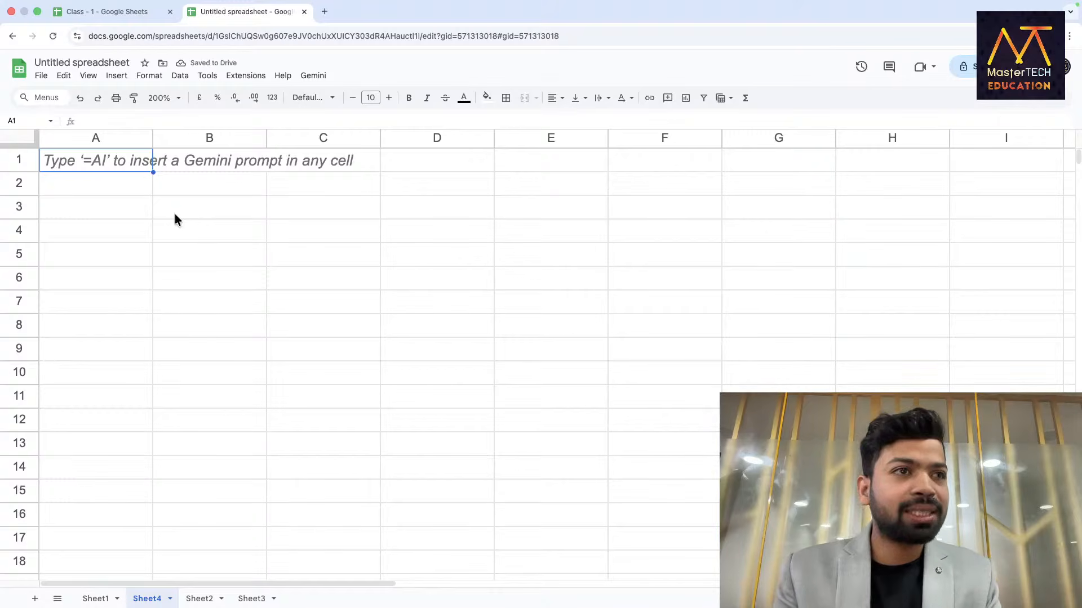
{"action": "type", "text": "=Quer"}
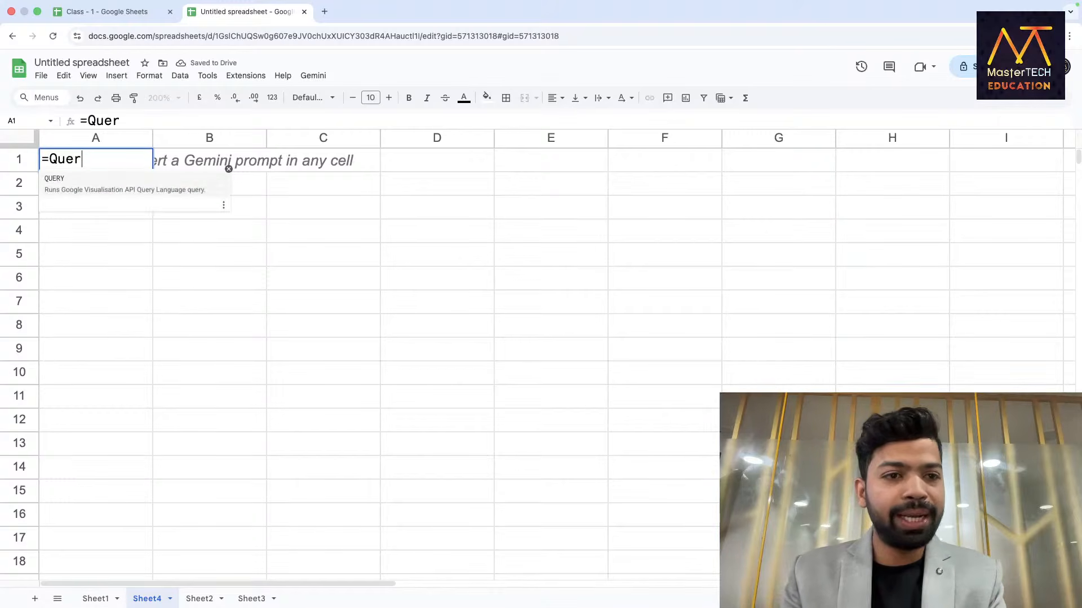
{"action": "key", "text": "Tab"}
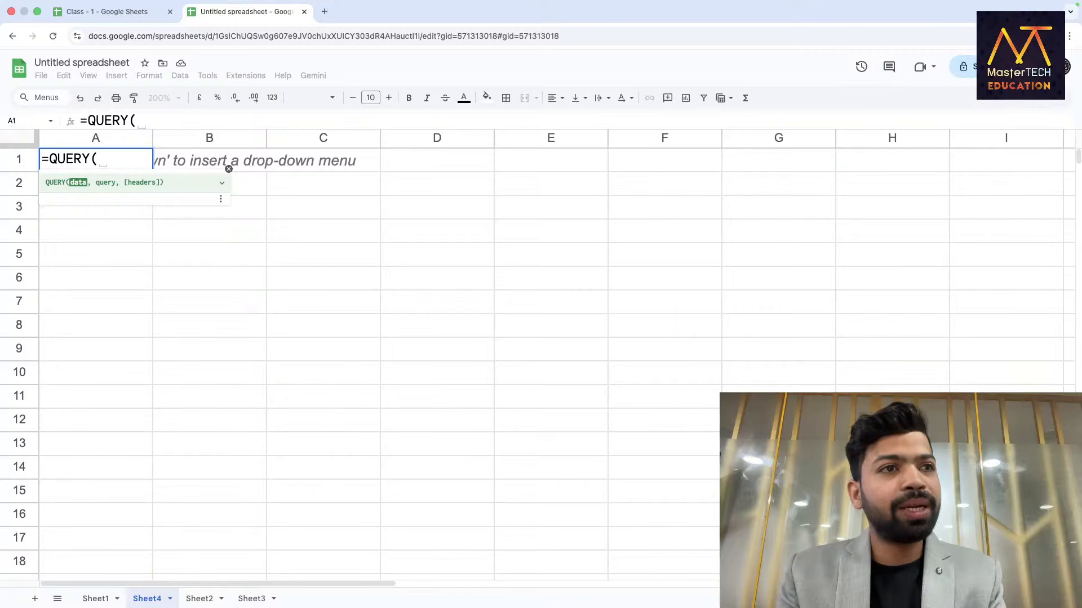
{"action": "type", "text": "da"}
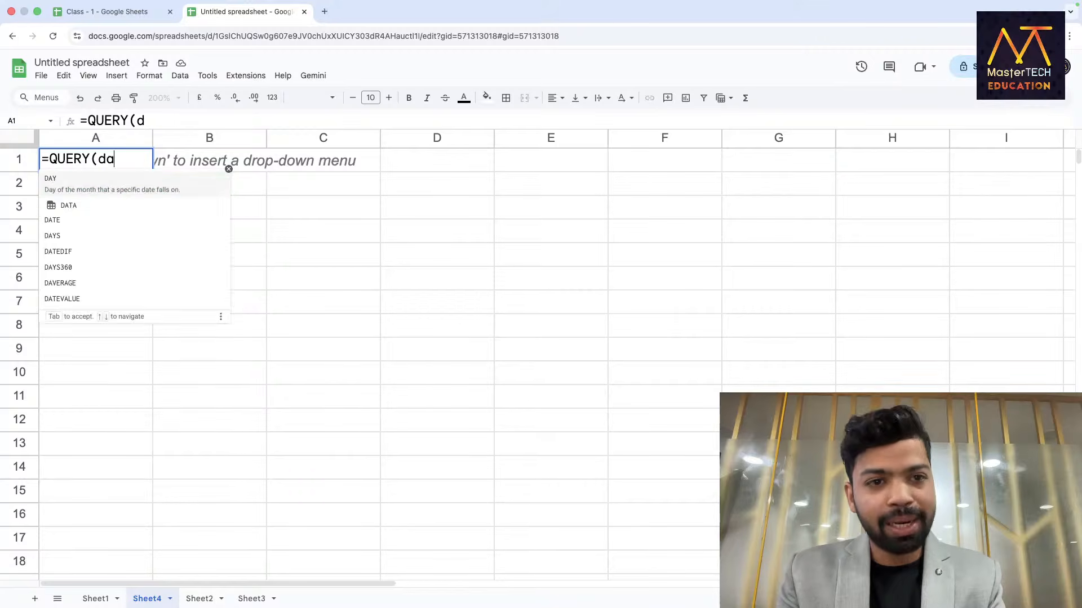
{"action": "type", "text": "ta,\"SELECT "}
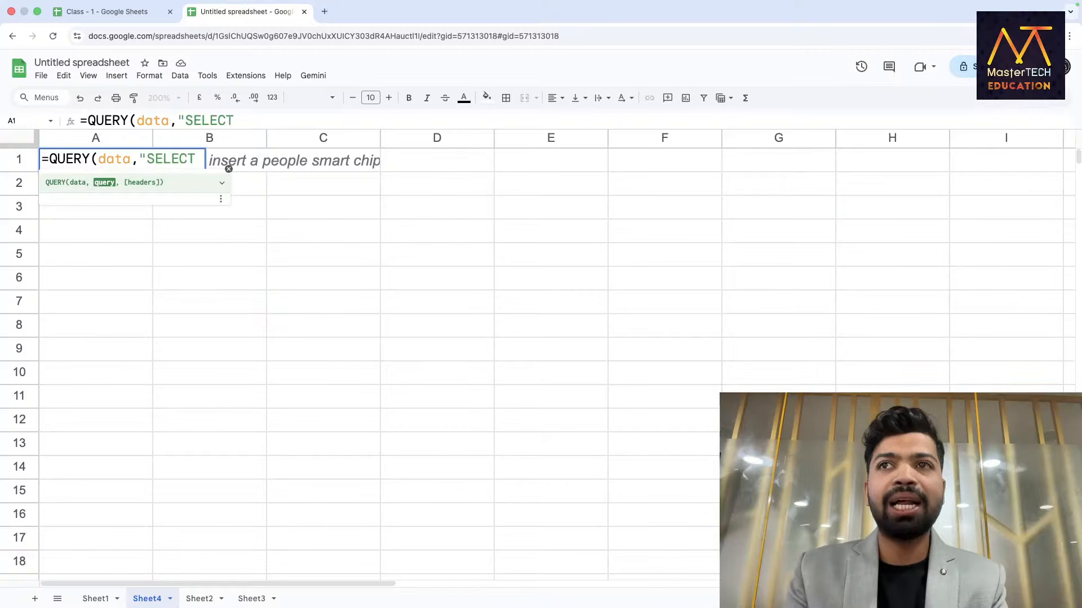
{"action": "type", "text": "*"}
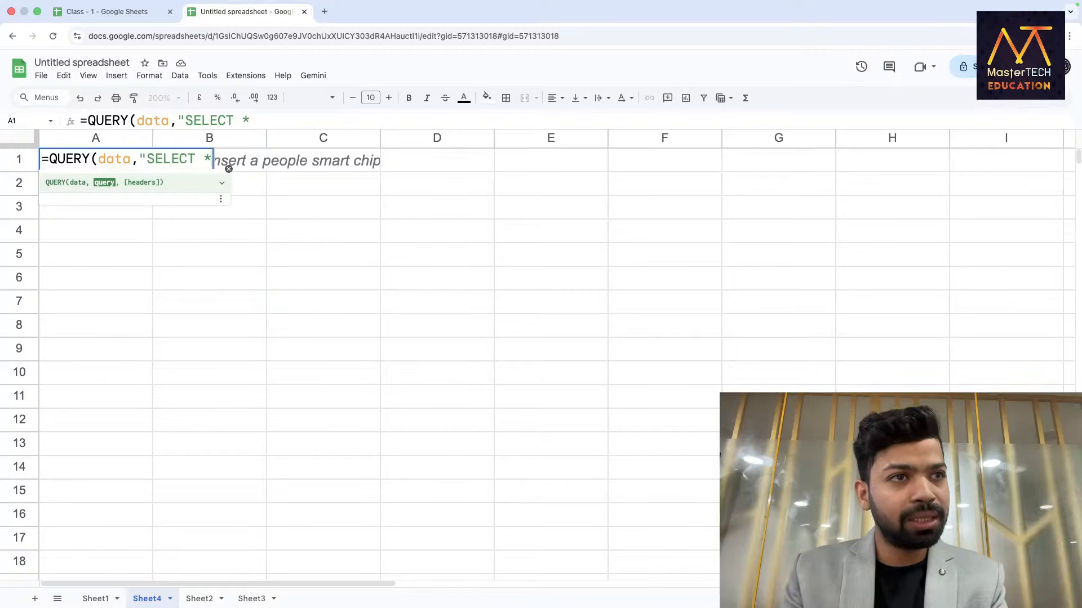
{"action": "type", "text": " WHERE "}
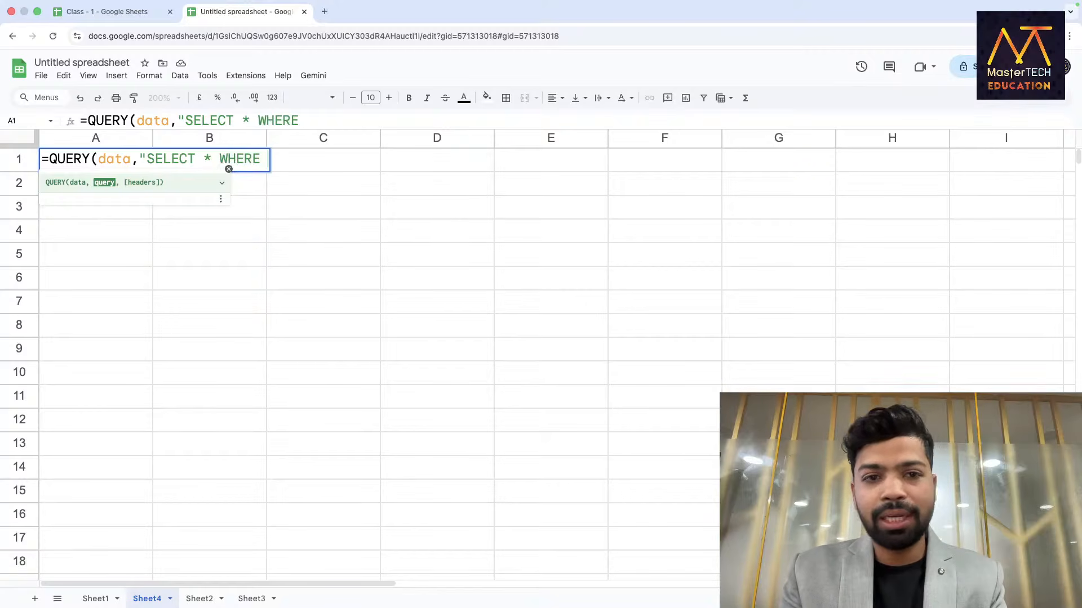
{"action": "type", "text": "E"}
{"action": "type", "text": "="}
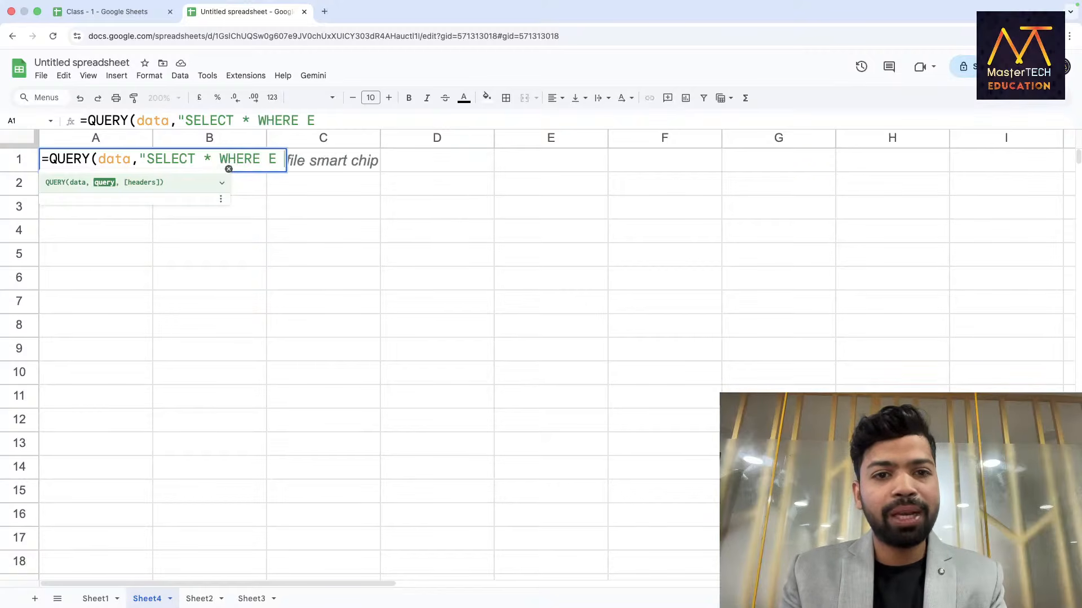
{"action": "type", "text": "= 'Fl"}
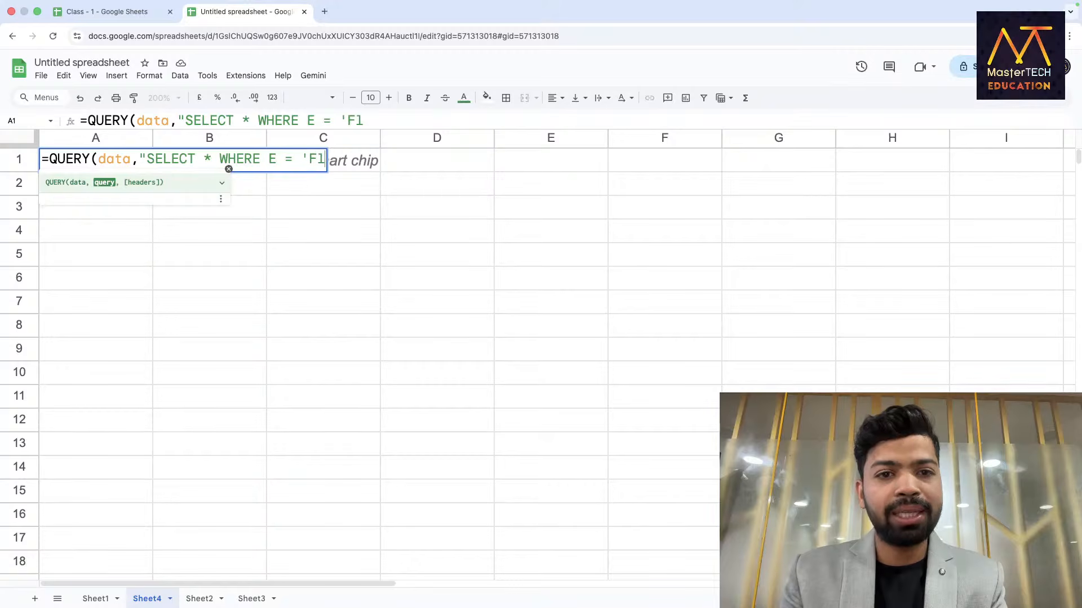
{"action": "key", "text": "BackSpace"}
{"action": "type", "text": "lorida"}
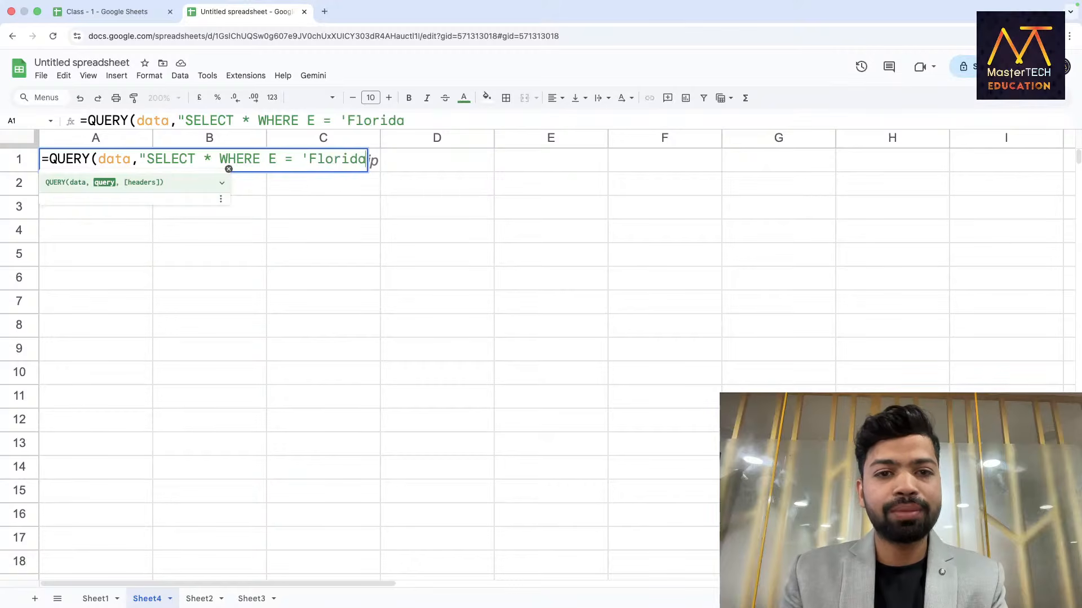
{"action": "type", "text": "'\",1)"}
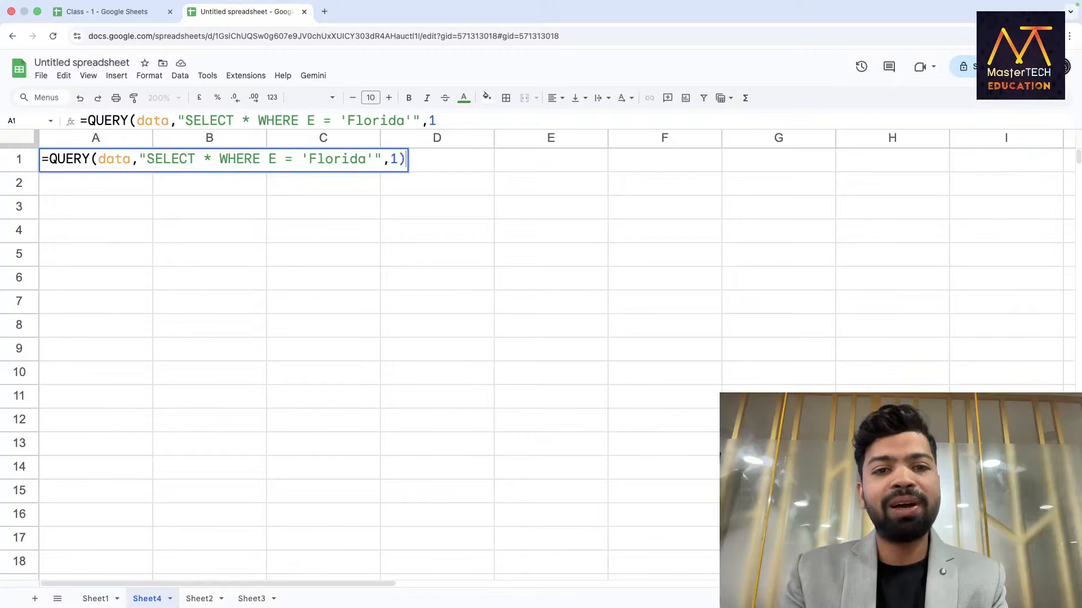
{"action": "key", "text": "Return"}
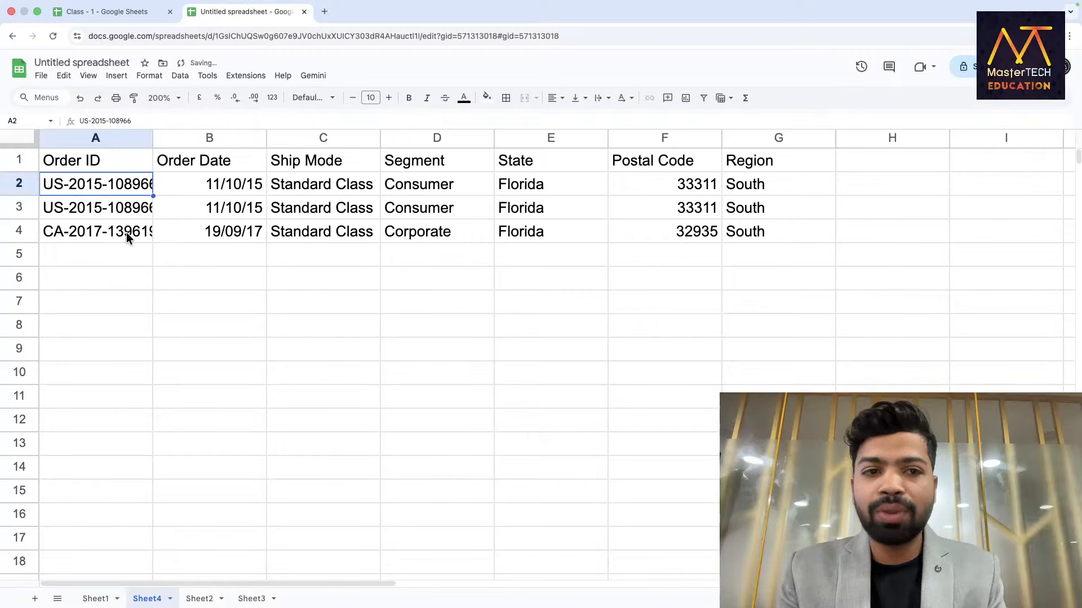
{"action": "double_click", "coordinate": [90, 162]}
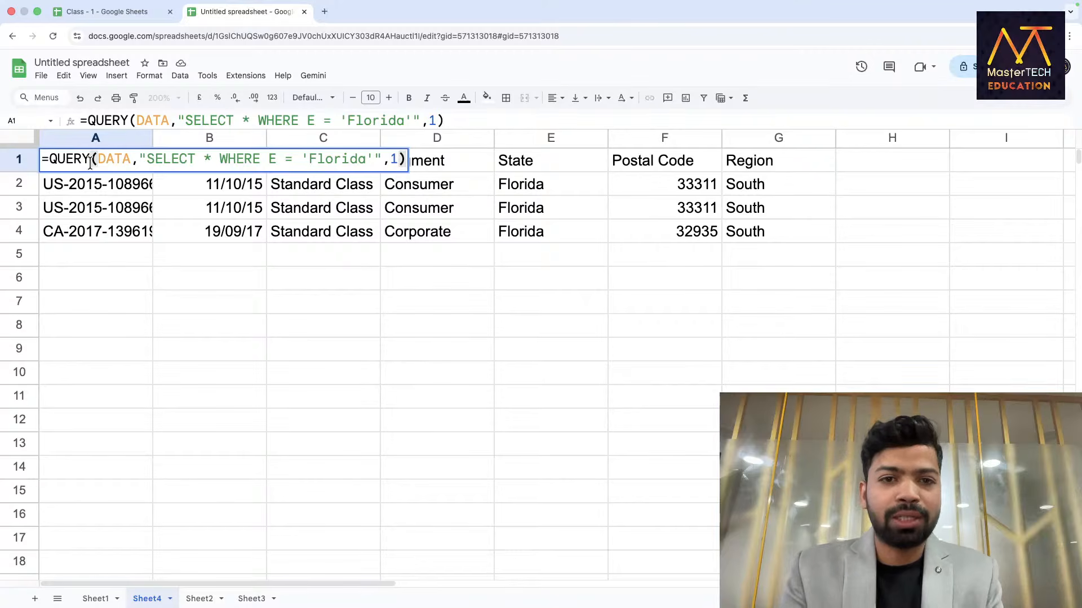
Add a Texas condition, E='Texas', after the Florida condition in the A1 query.
{"action": "left_click", "coordinate": [376, 162]}
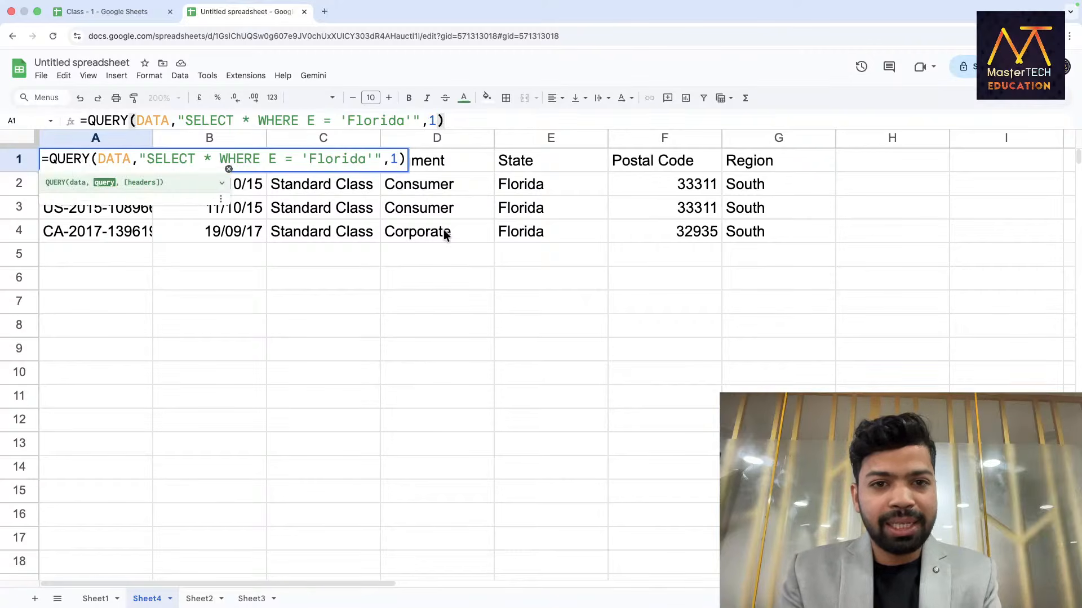
{"action": "type", "text": ",'"}
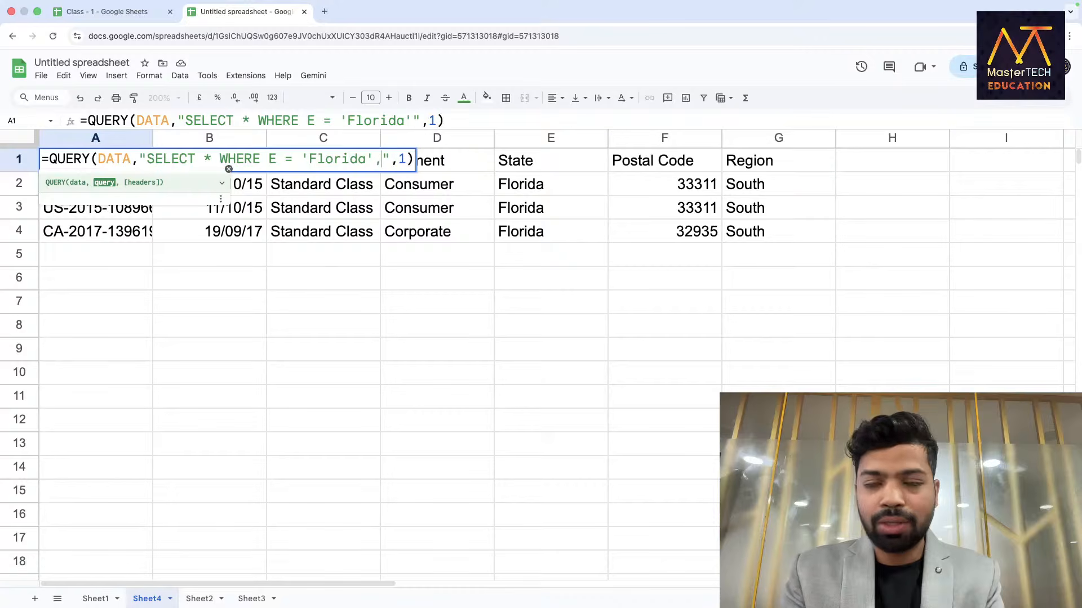
{"action": "type", "text": "Texas'"}
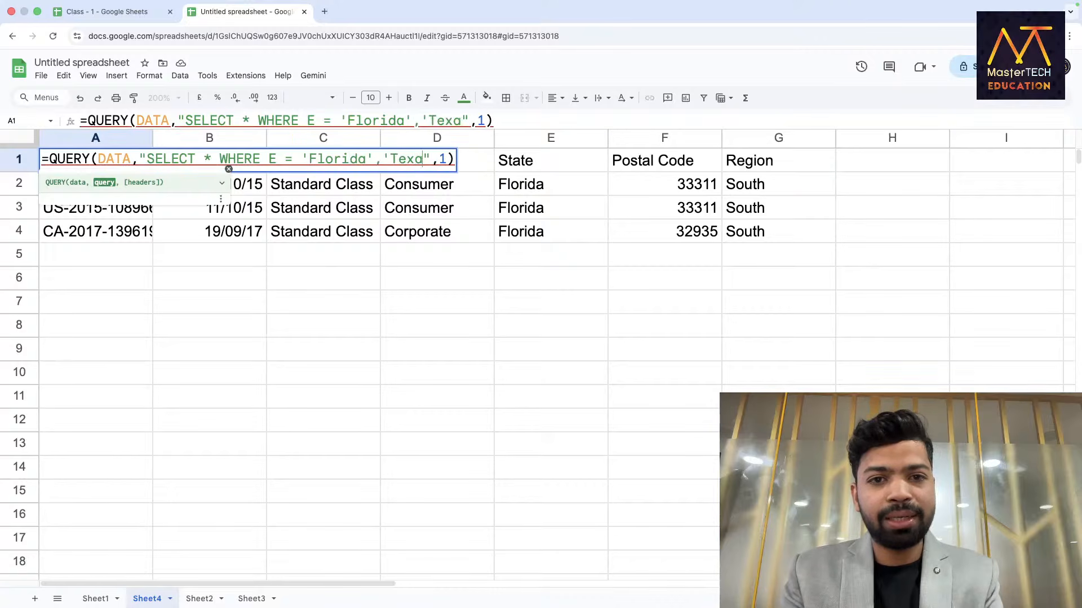
{"action": "key", "text": "Return"}
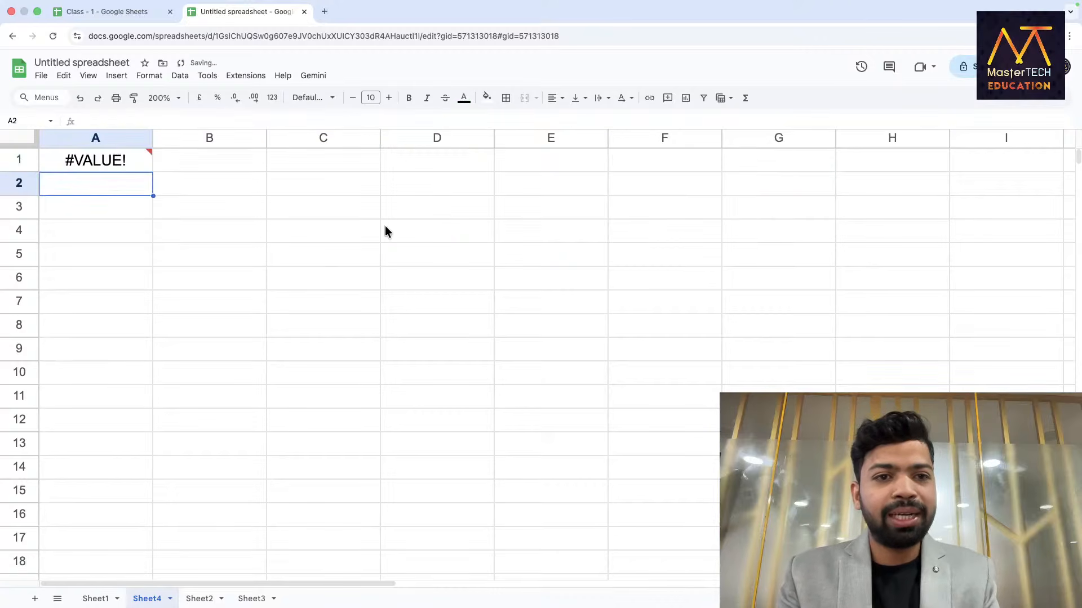
{"action": "double_click", "coordinate": [139, 161]}
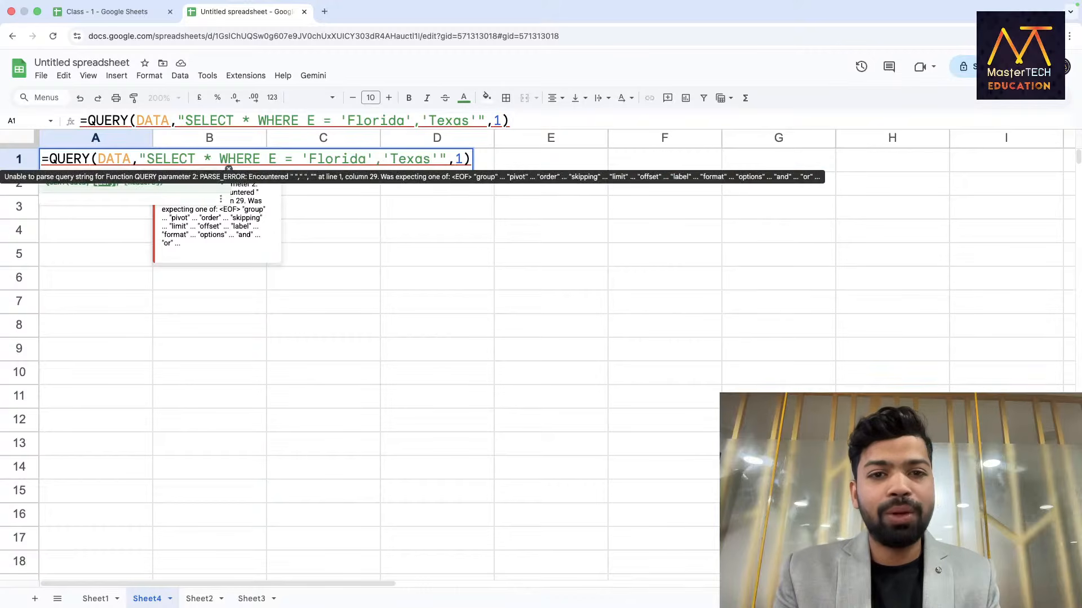
{"action": "left_click", "coordinate": [386, 159]}
{"action": "type", "text": "="}
{"action": "key", "text": "Left"}
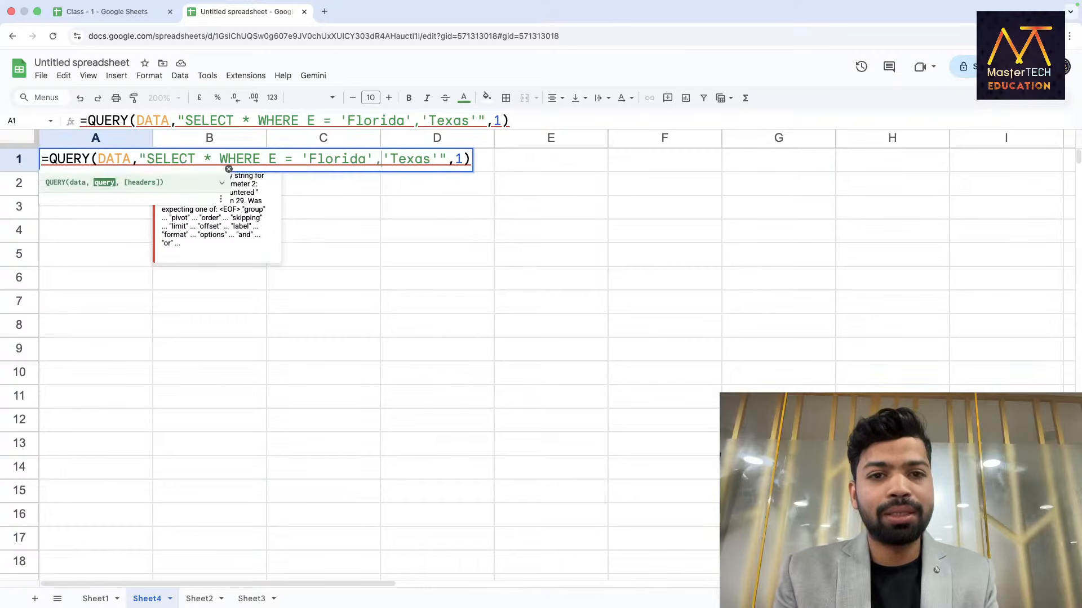
{"action": "type", "text": "E="}
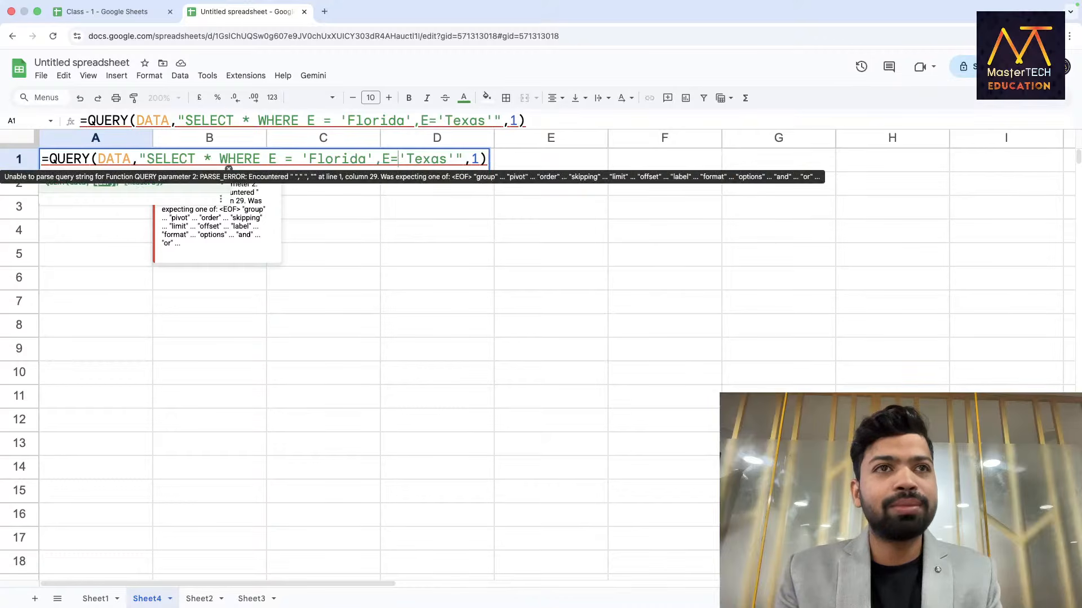
{"action": "key", "text": "Return"}
Join the two conditions with OR so the query reads E = 'Florida' OR E='Texas'.
{"action": "double_click", "coordinate": [118, 162]}
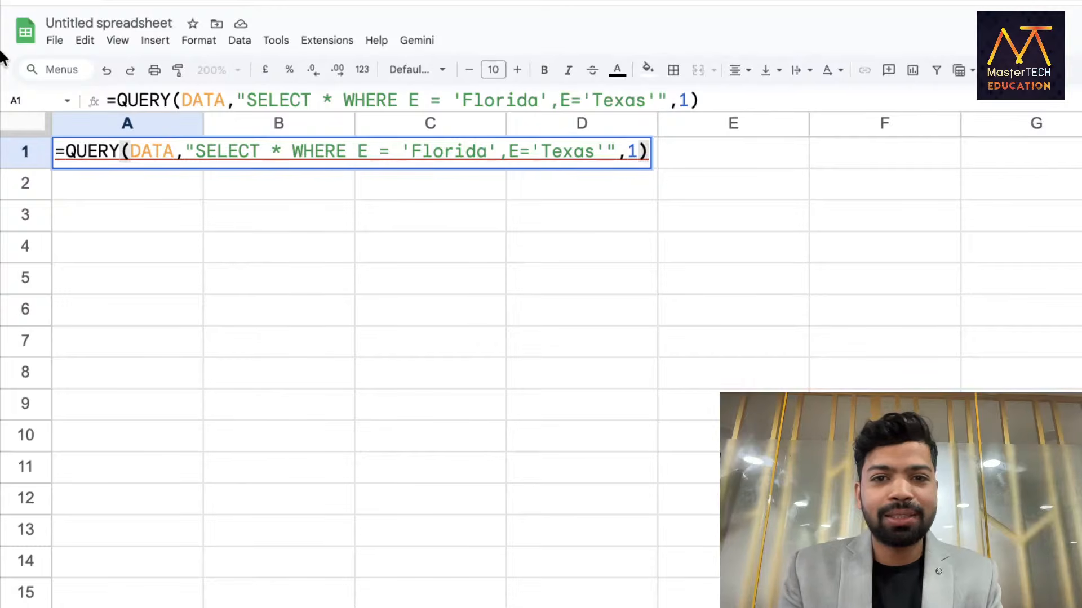
{"action": "left_click", "coordinate": [505, 155]}
{"action": "key", "text": "BackSpace"}
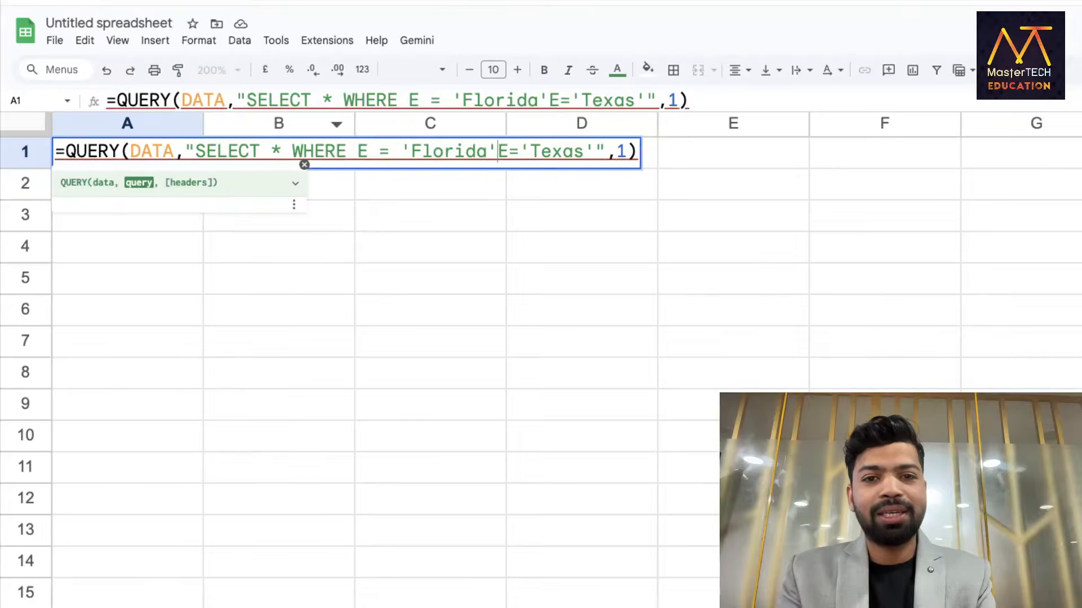
{"action": "type", "text": "OR"}
{"action": "left_click", "coordinate": [493, 152]}
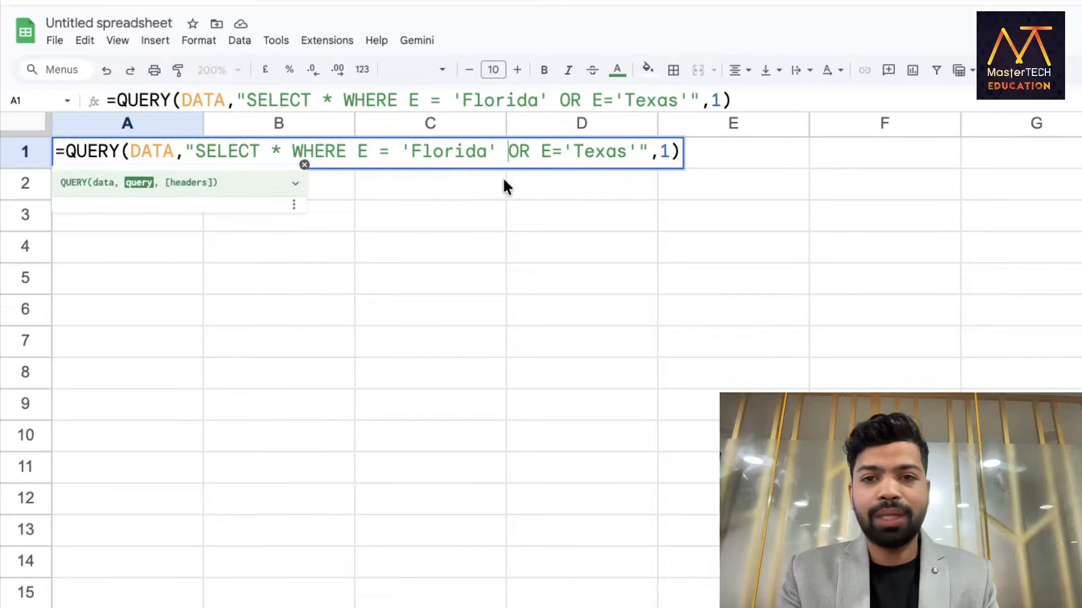
{"action": "key", "text": "Return"}
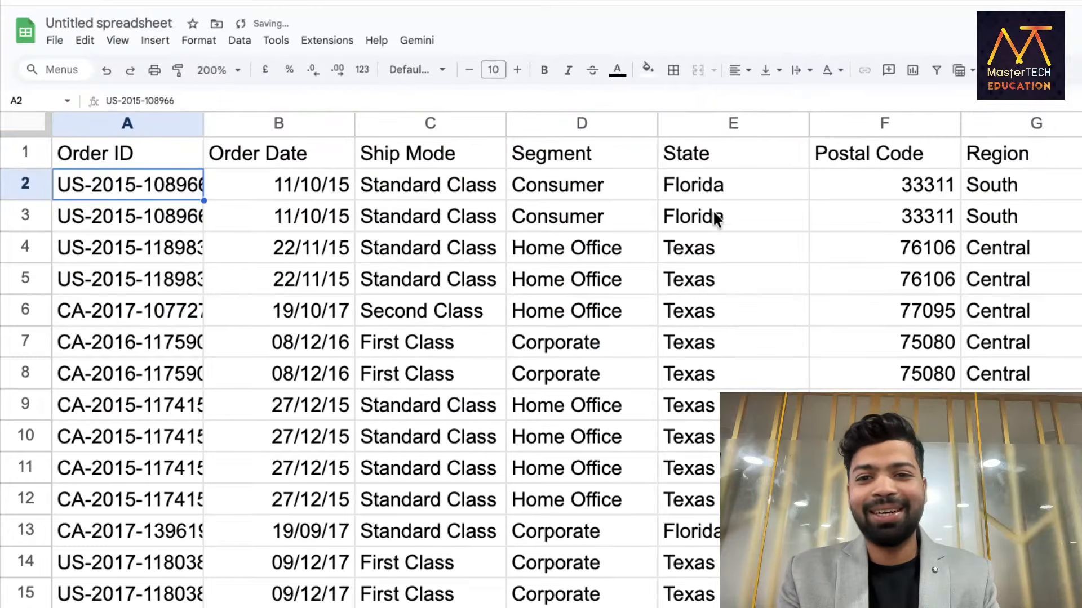
Review the State results and the Florida condition in Sheet4's A1 query.
{"action": "left_click", "coordinate": [716, 186]}
{"action": "key", "text": "ctrl+shift+Down"}
{"action": "double_click", "coordinate": [182, 153]}
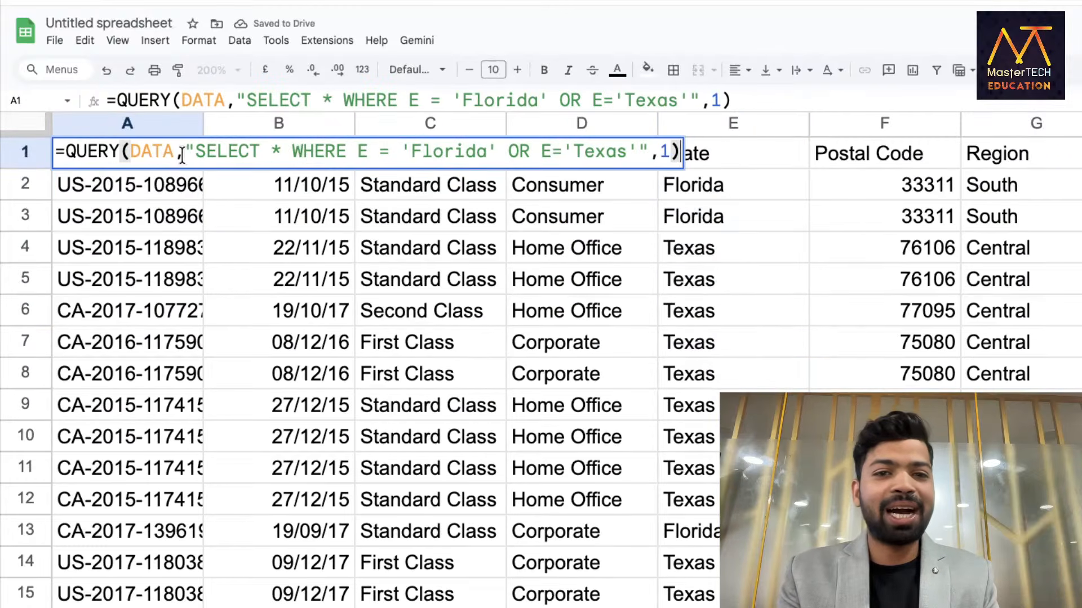
{"action": "left_click_drag", "start_coordinate": [358, 151], "coordinate": [641, 151]}
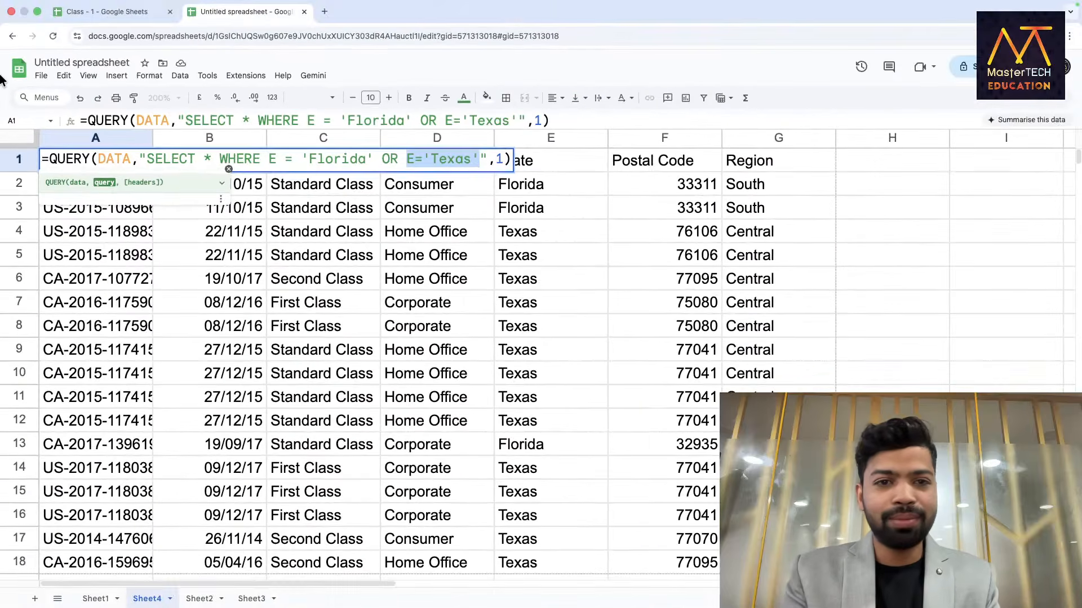
{"action": "key", "text": "Return"}
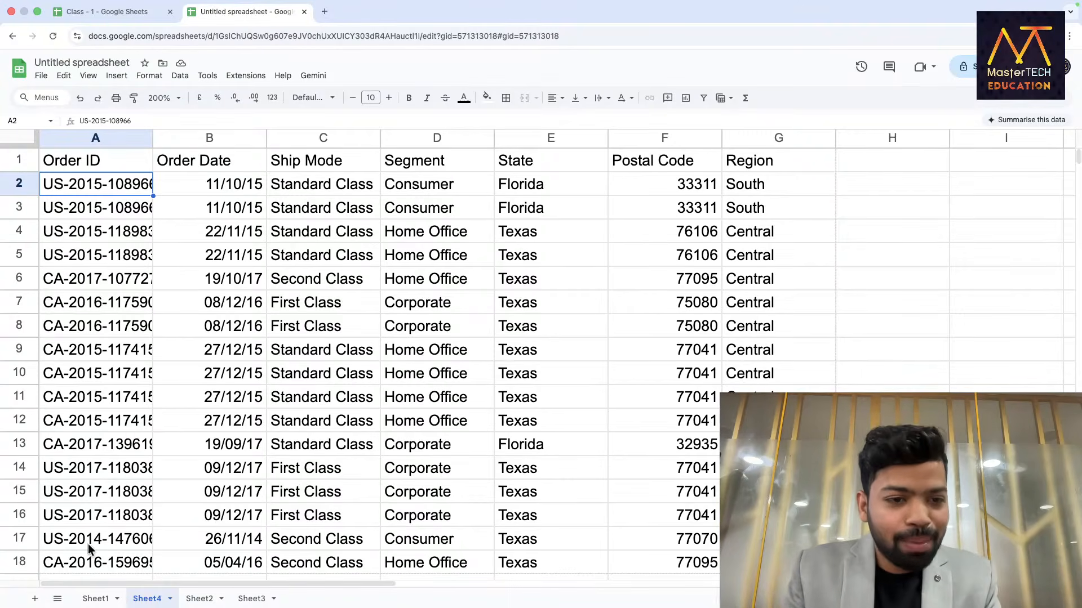
Compare Sheet1's imported orders with the Class - 1 source spreadsheet, then return.
{"action": "left_click", "coordinate": [95, 598]}
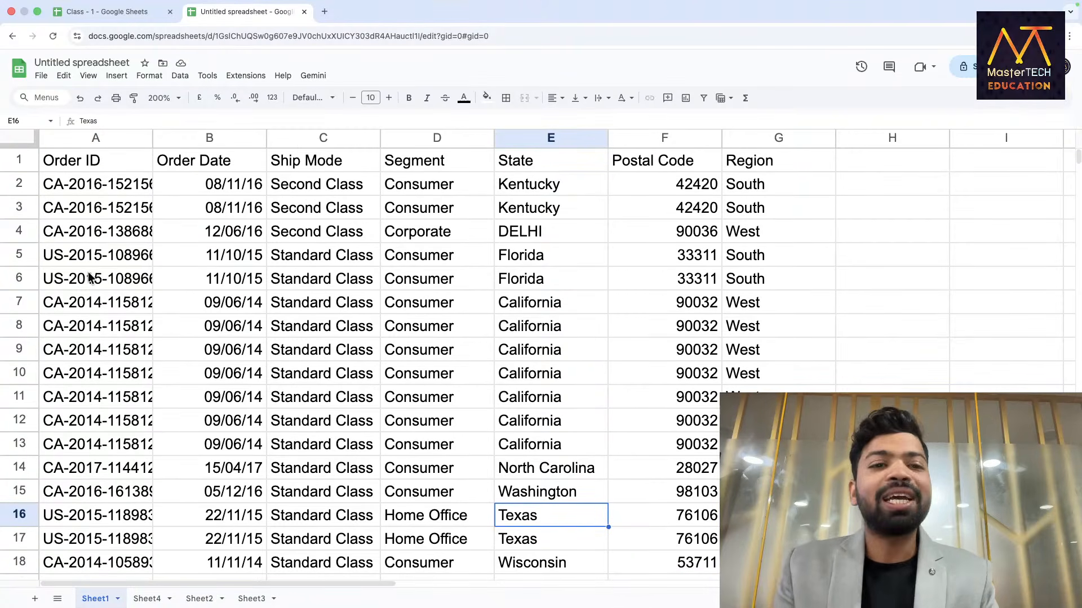
{"action": "left_click", "coordinate": [72, 29]}
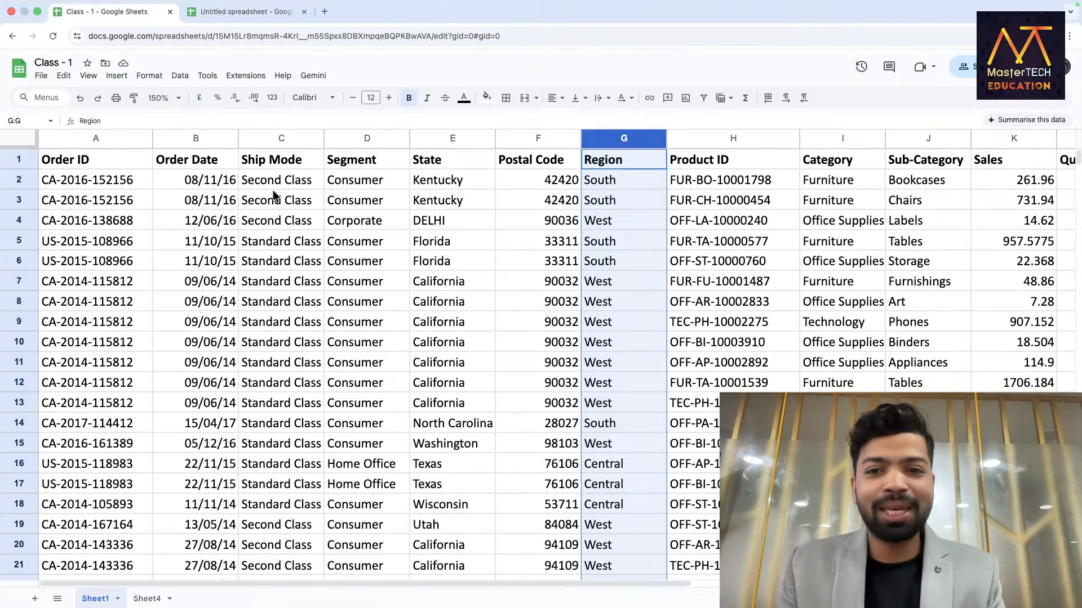
{"action": "scroll", "coordinate": [420, 183], "scroll_direction": "right", "scroll_amount": 10}
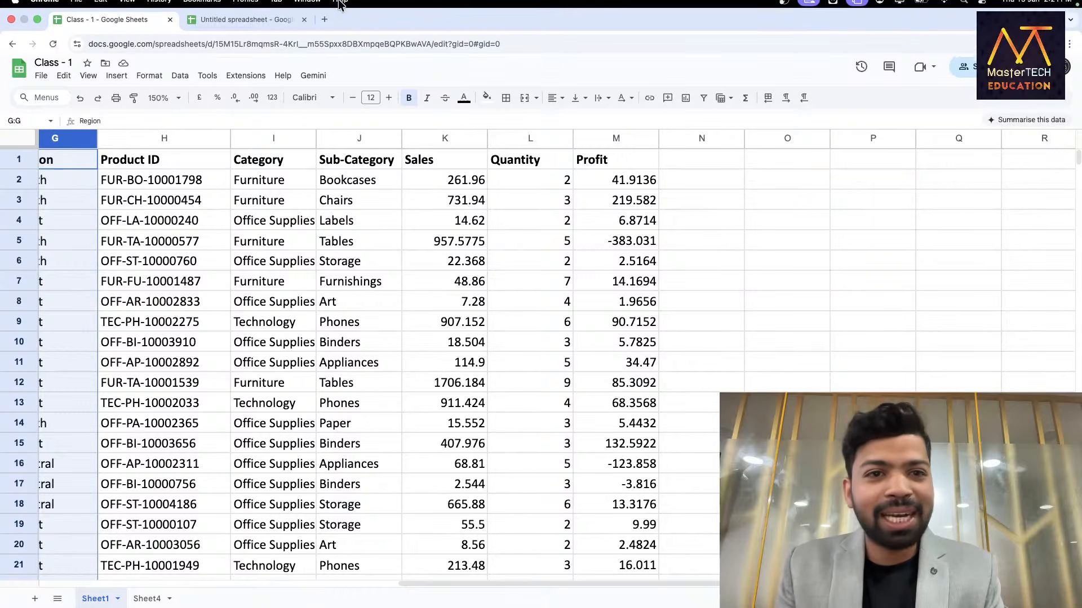
{"action": "left_click", "coordinate": [248, 29]}
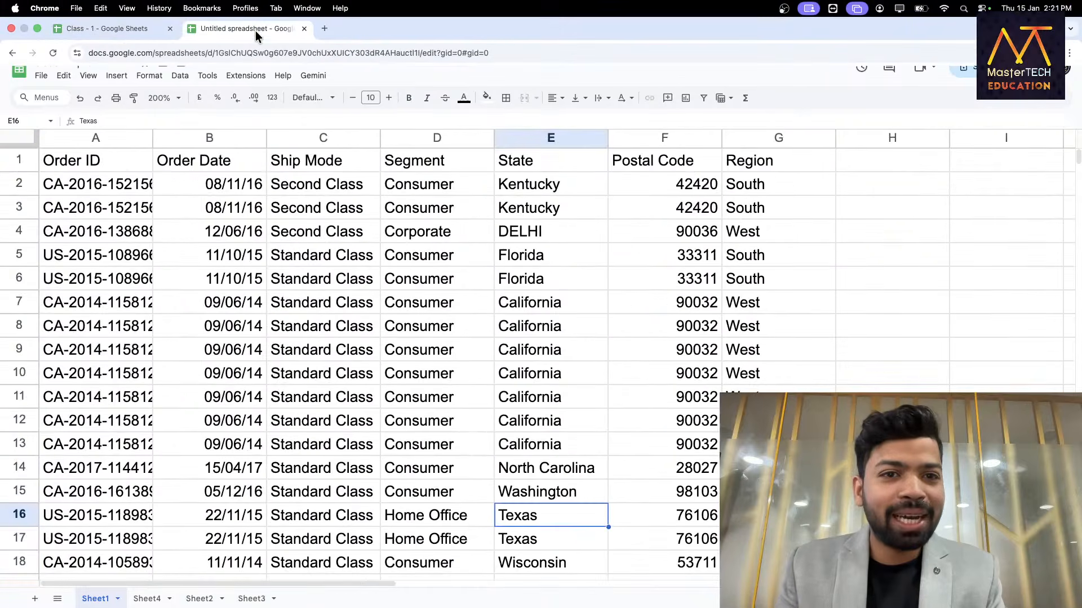
Widen the A1 IMPORTRANGE range to Sheet1!A1:M100.
{"action": "left_click", "coordinate": [79, 163]}
{"action": "left_click", "coordinate": [241, 179]}
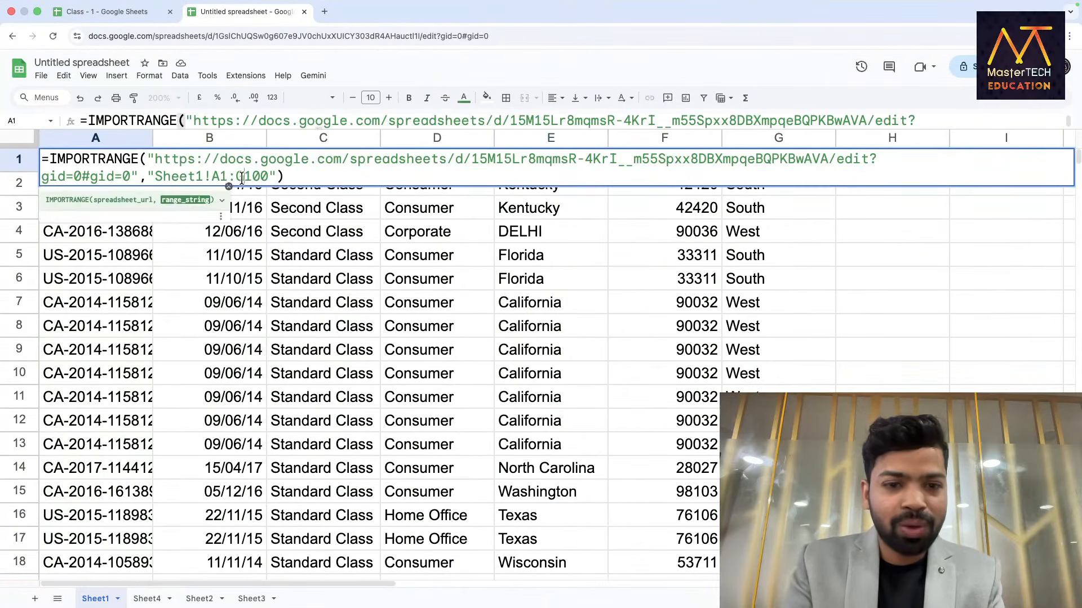
{"action": "key", "text": "BackSpace"}
{"action": "type", "text": "M10"}
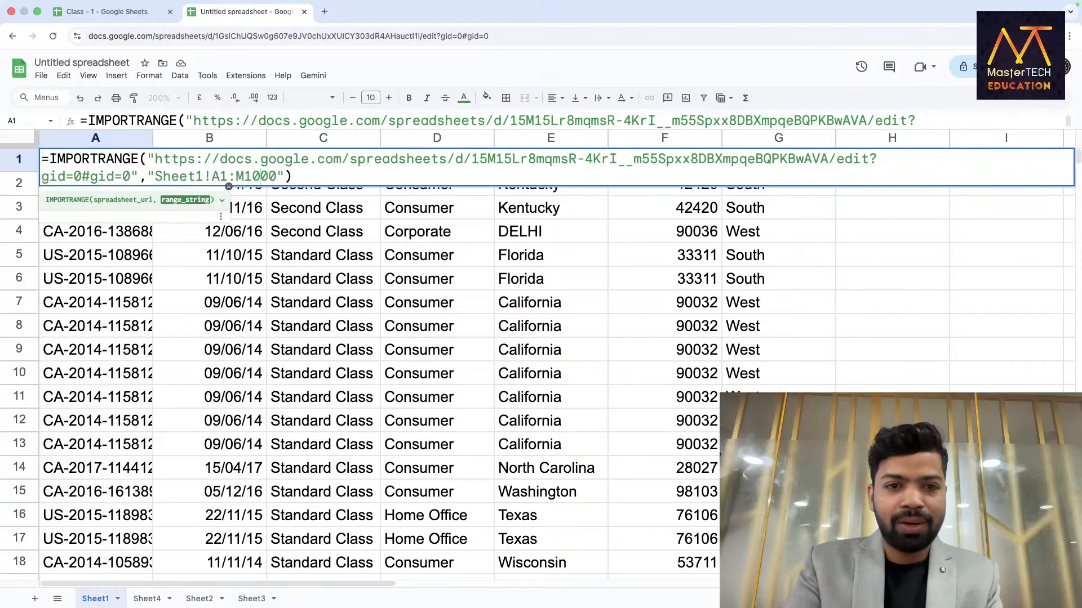
{"action": "key", "text": "Return"}
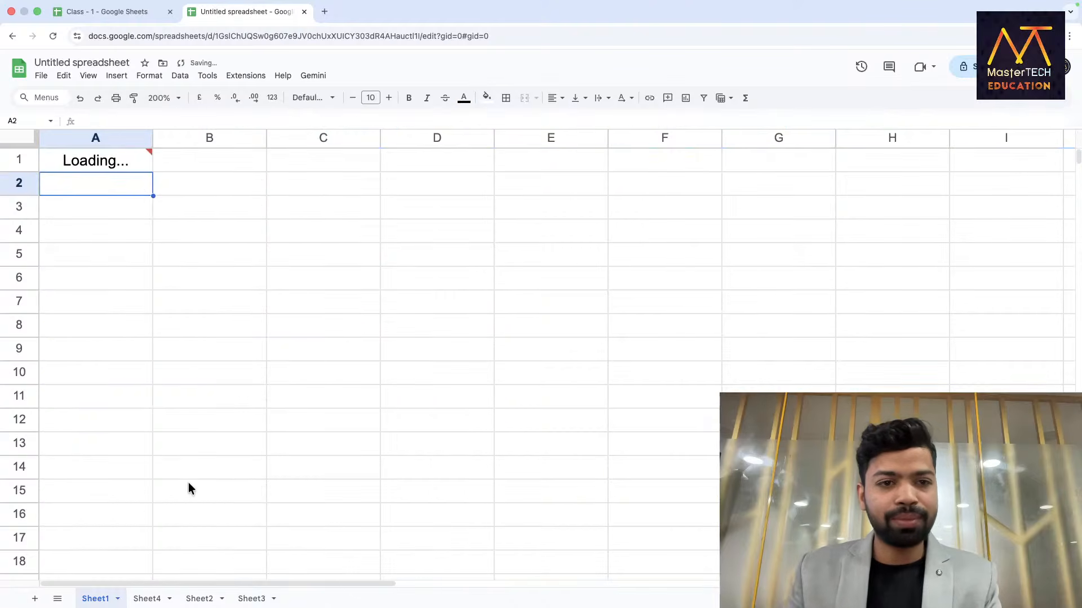
Select all the imported order data and name the range new_data.
{"action": "left_click", "coordinate": [187, 171]}
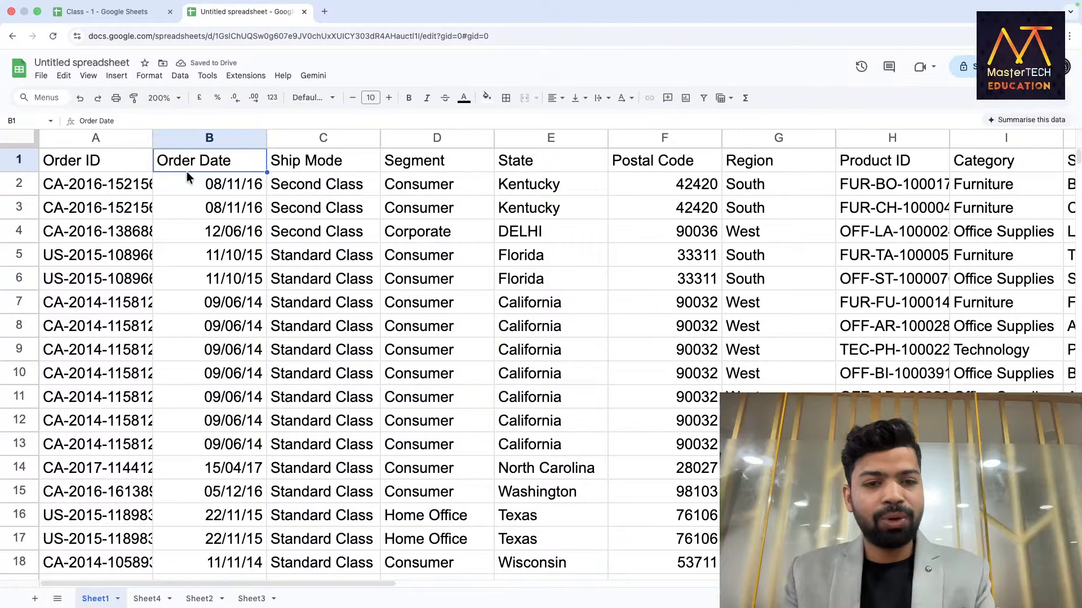
{"action": "key", "text": "super+a"}
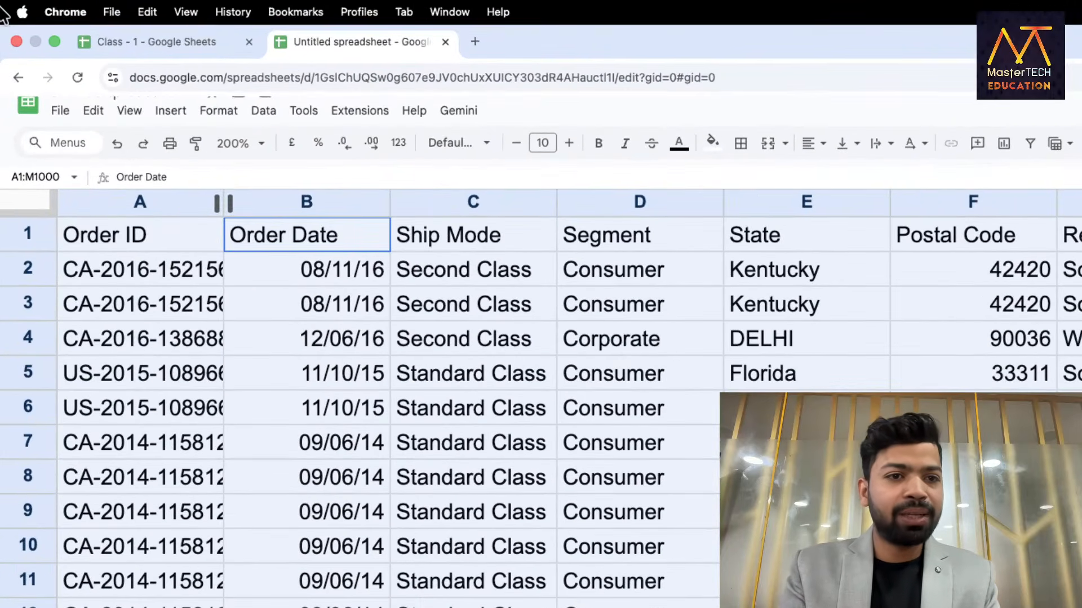
{"action": "left_click", "coordinate": [29, 146]}
{"action": "type", "text": "new"}
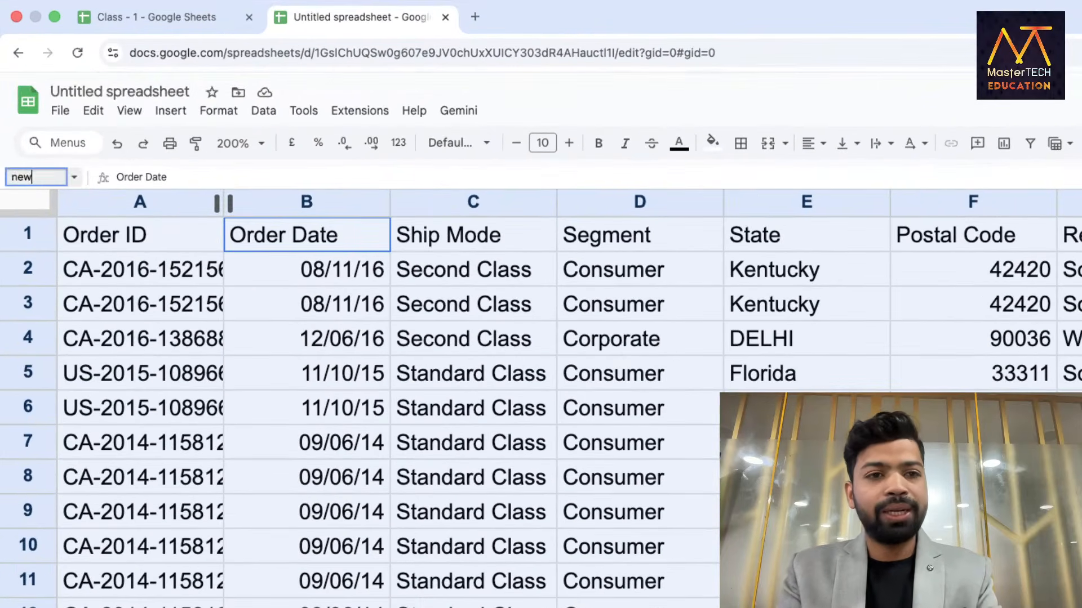
{"action": "type", "text": "_data"}
{"action": "key", "text": "Return"}
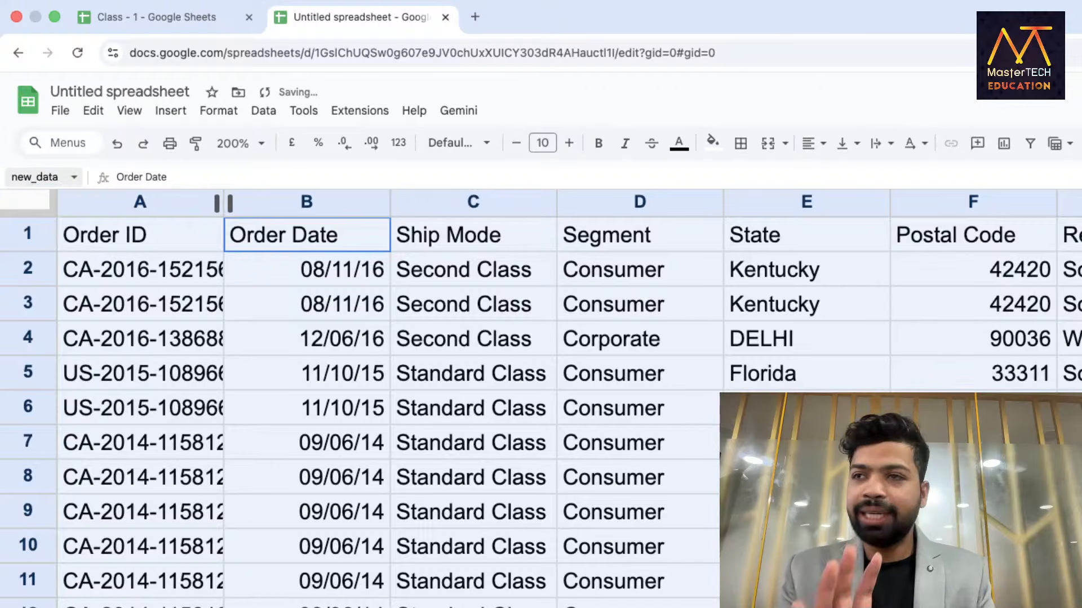
{"action": "left_click", "coordinate": [85, 271]}
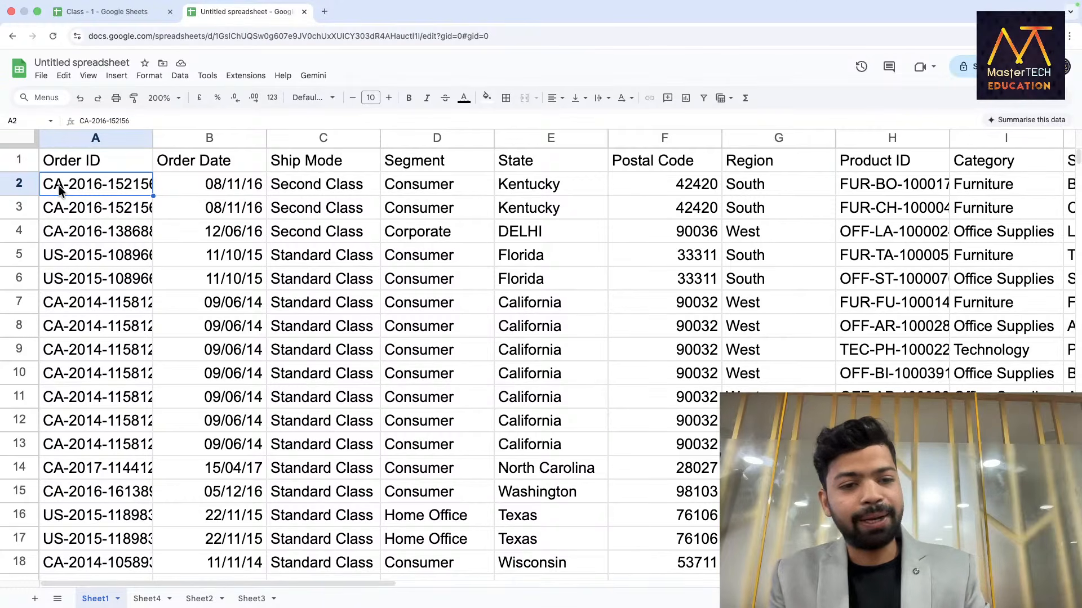
Add blank Sheet5, check Sheet1 and Sheet3, then add blank Sheet6.
{"action": "left_click", "coordinate": [34, 598]}
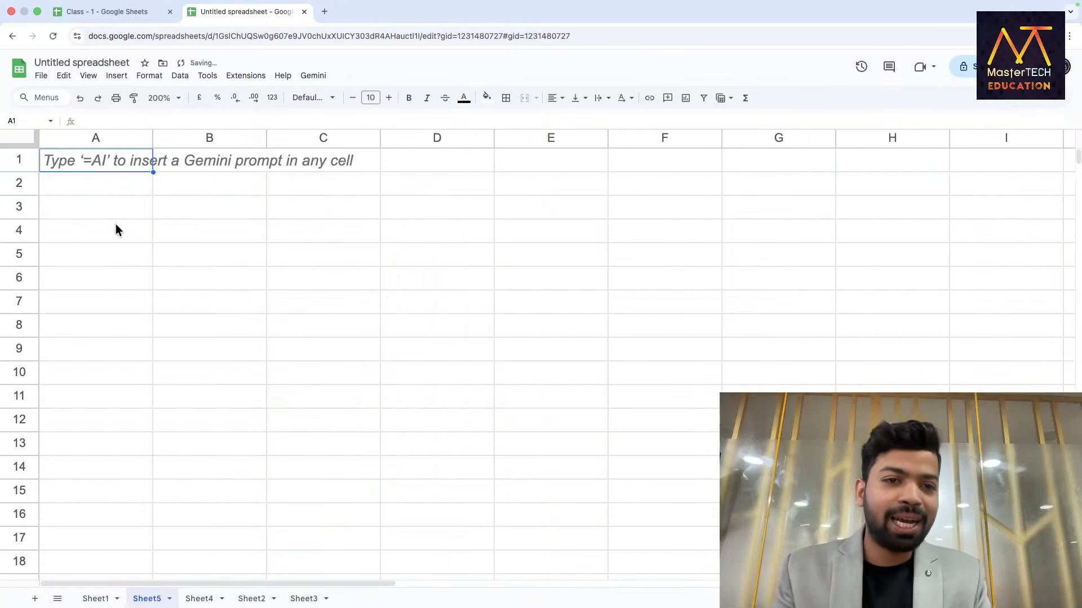
{"action": "left_click", "coordinate": [98, 596]}
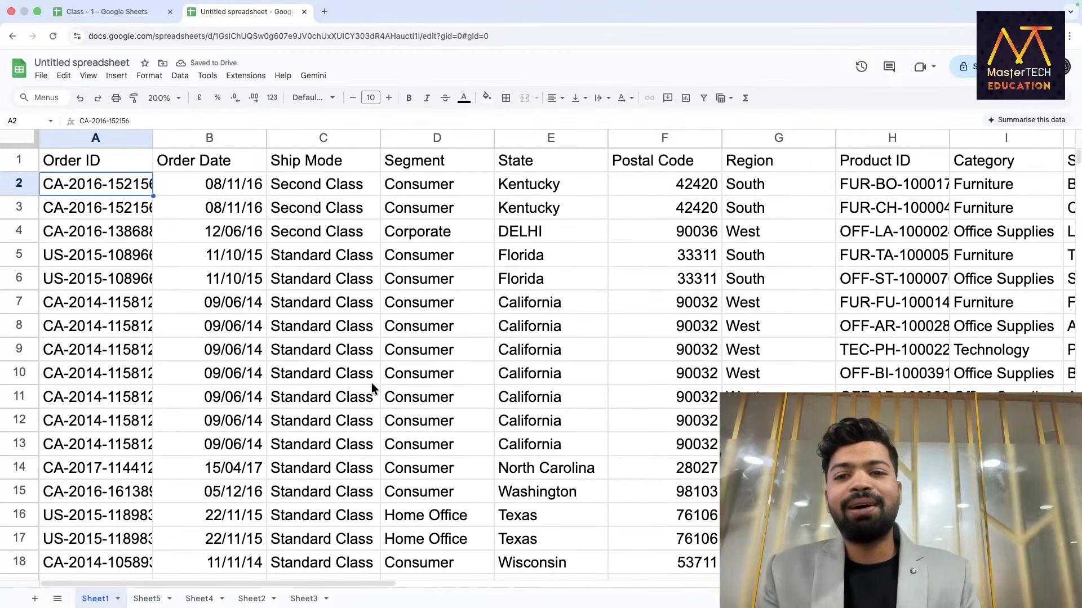
{"action": "scroll", "coordinate": [371, 383], "scroll_direction": "right", "scroll_amount": 6}
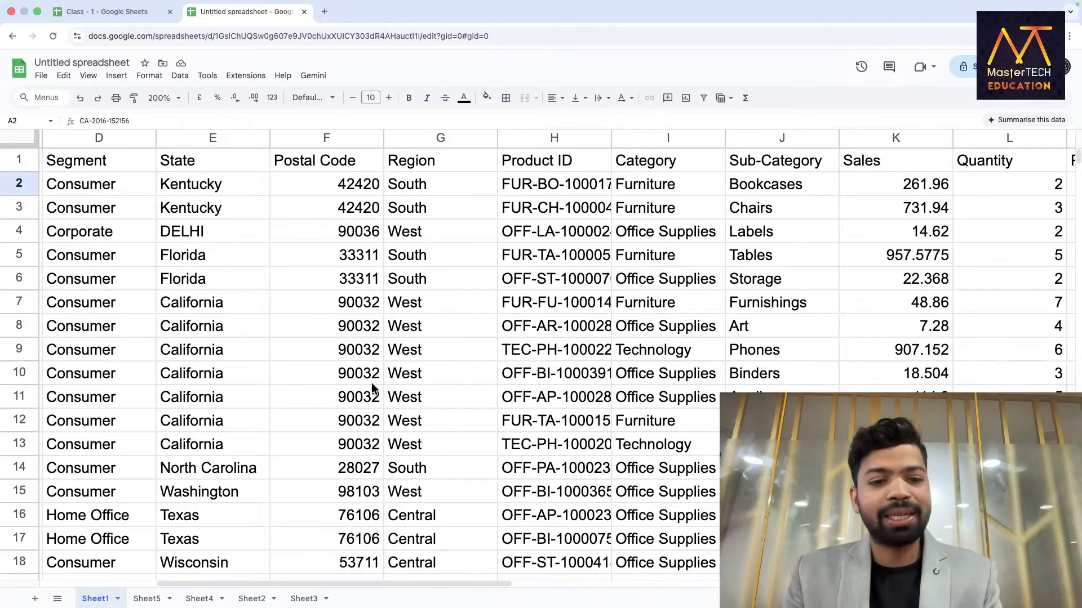
{"action": "left_click", "coordinate": [298, 598]}
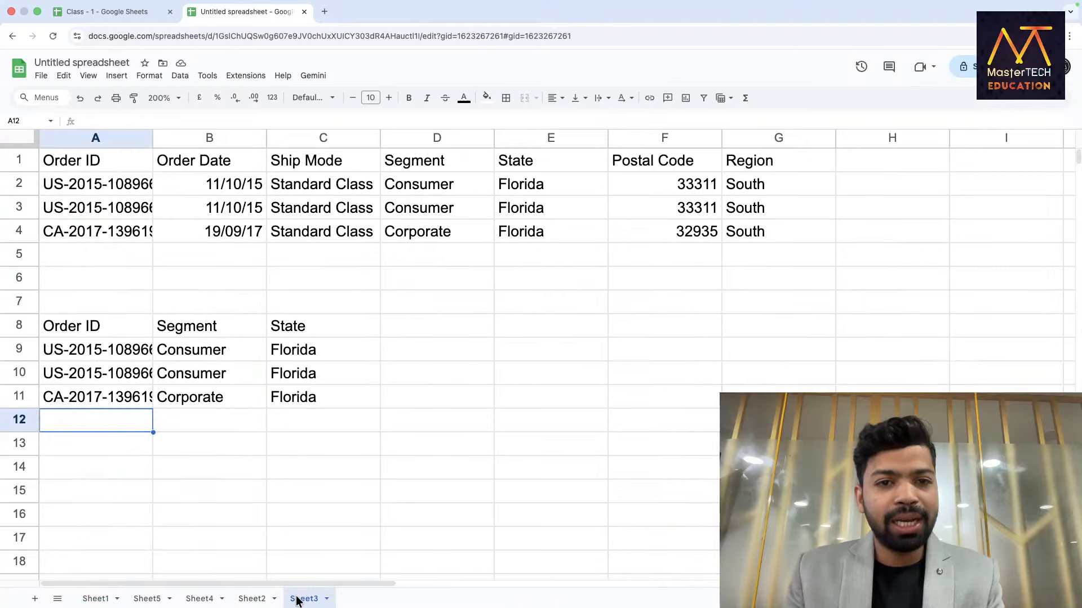
{"action": "left_click", "coordinate": [34, 598]}
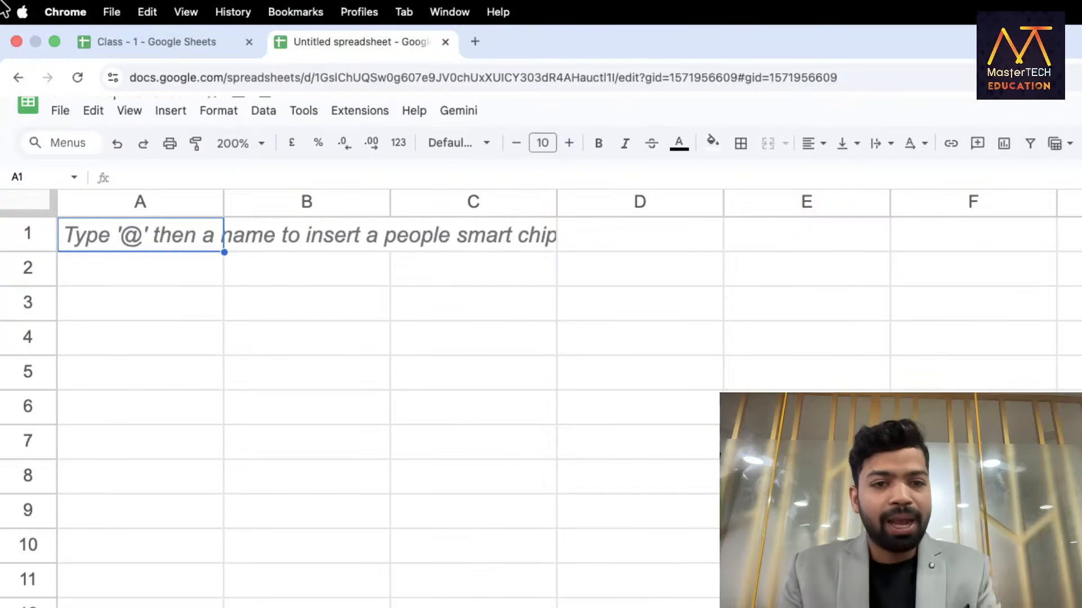
Check the Region values in Sheet1 column G, then switch to empty Sheet6.
{"action": "left_click", "coordinate": [140, 595]}
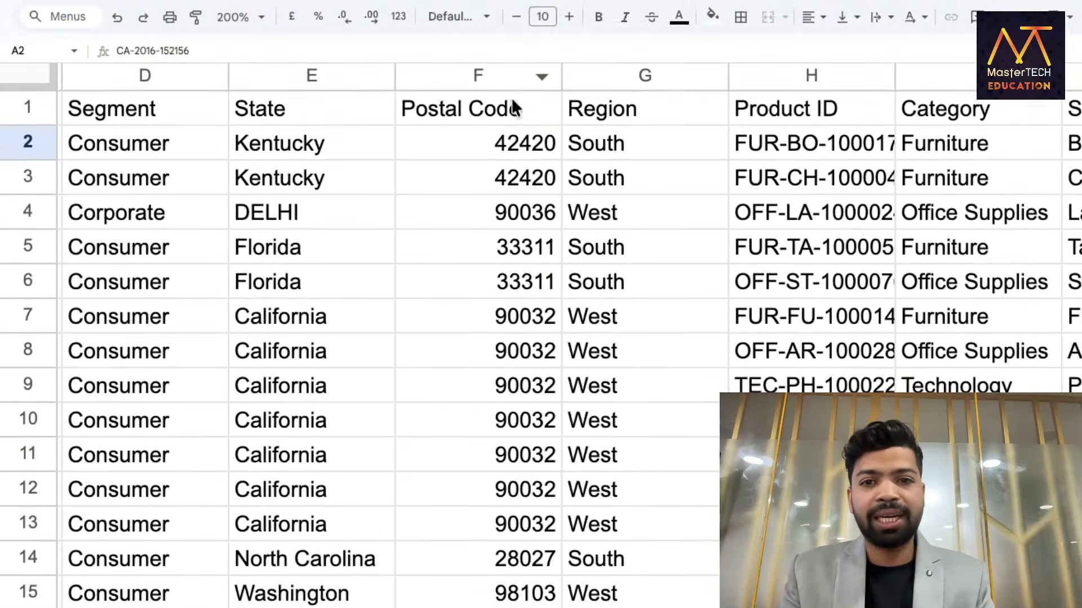
{"action": "left_click", "coordinate": [602, 150]}
{"action": "left_click_drag", "start_coordinate": [602, 378], "coordinate": [602, 388]}
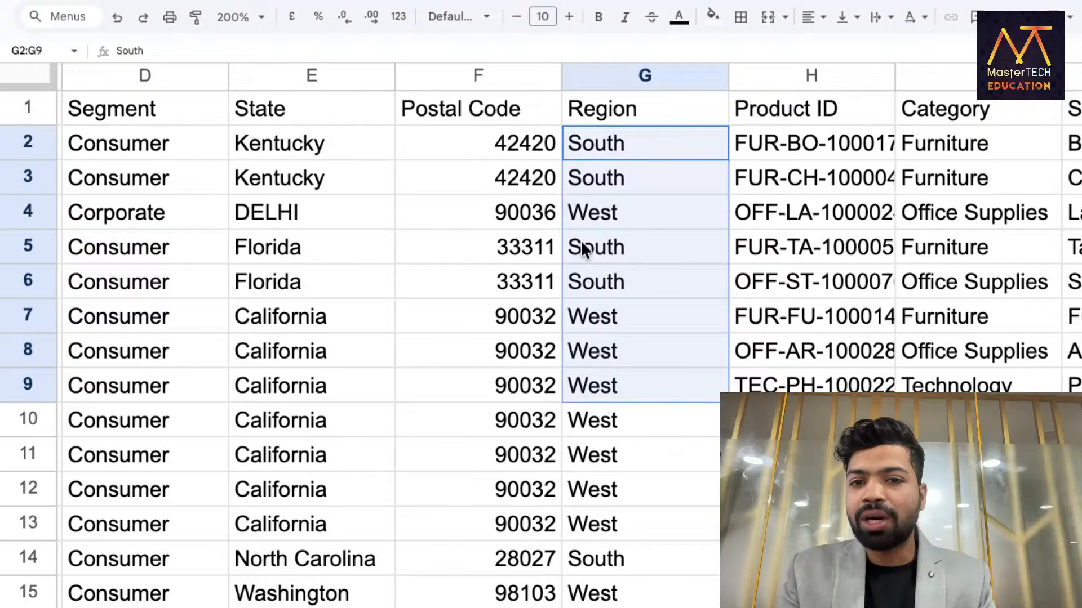
{"action": "left_click_drag", "start_coordinate": [589, 213], "coordinate": [598, 530]}
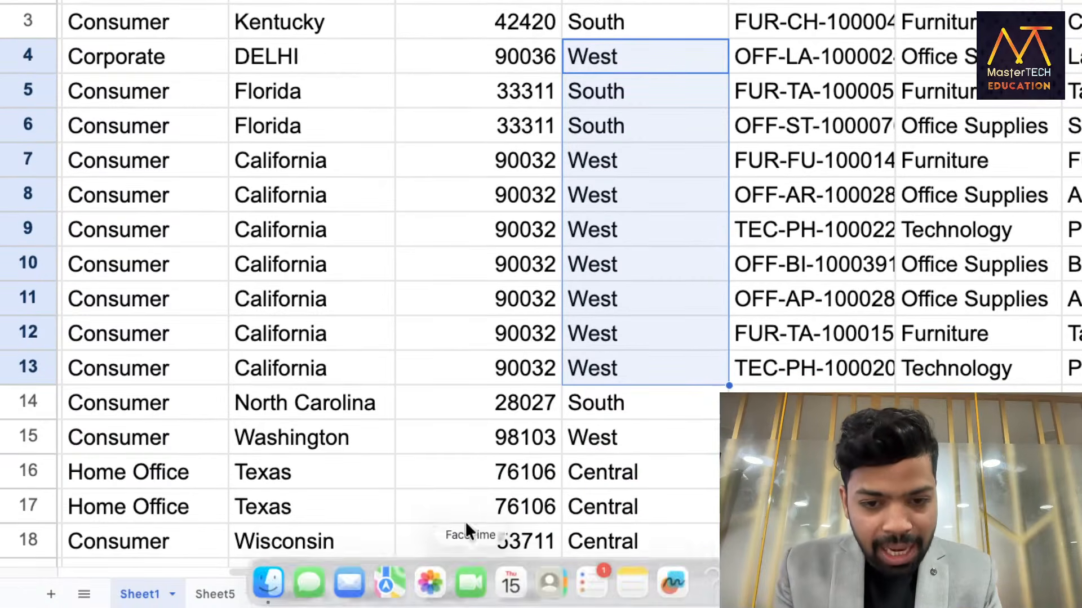
{"action": "left_click", "coordinate": [514, 594]}
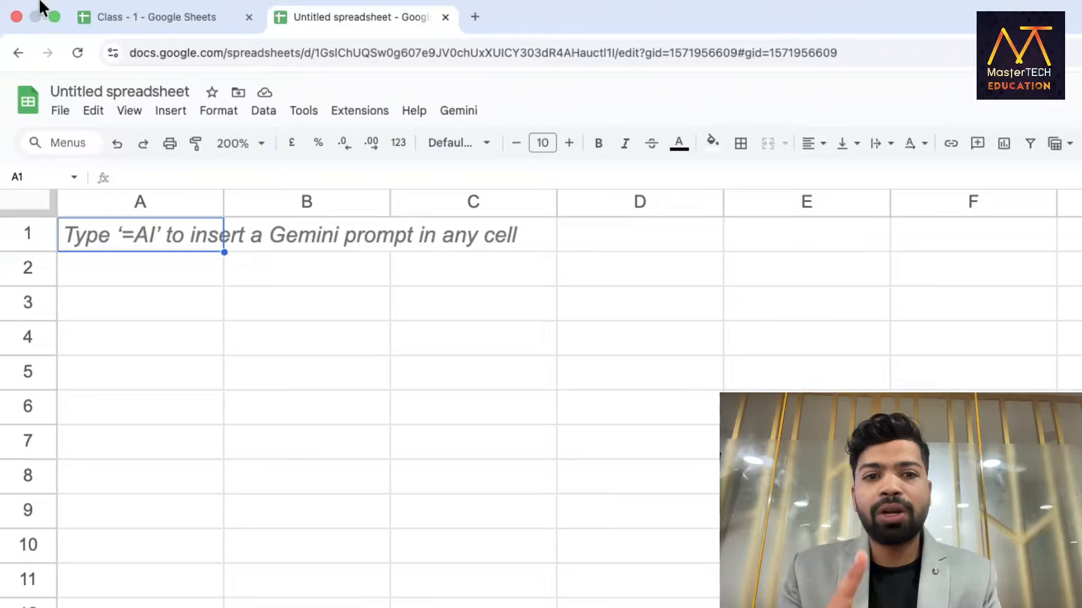
{"action": "mouse_move", "coordinate": [36, 7]}
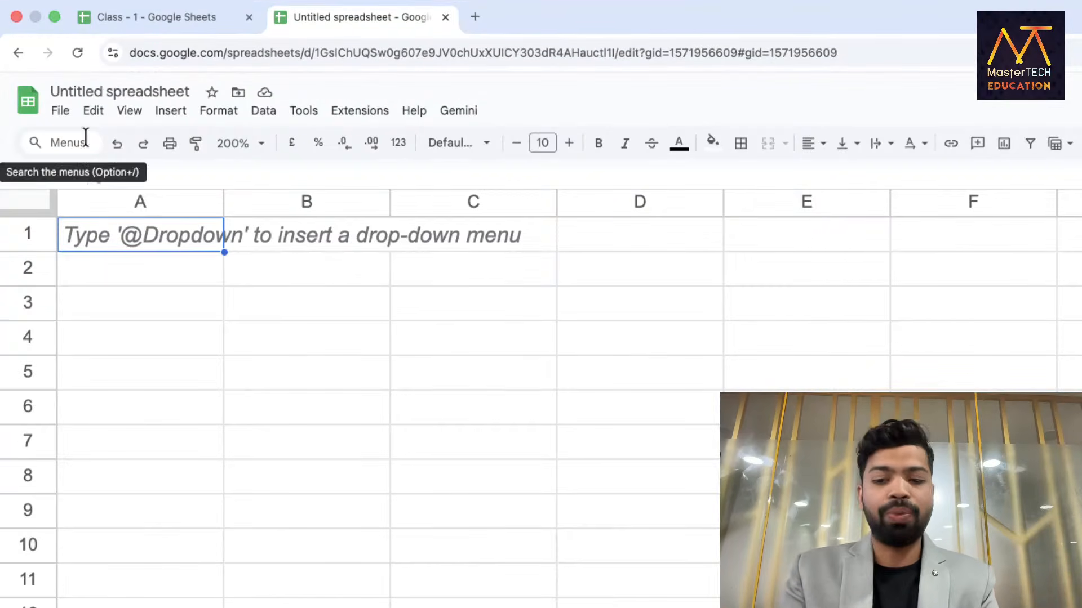
Start a QUERY on new_data in A1, then discard the unfinished formula.
{"action": "type", "text": "=Qu"}
{"action": "key", "text": "Tab"}
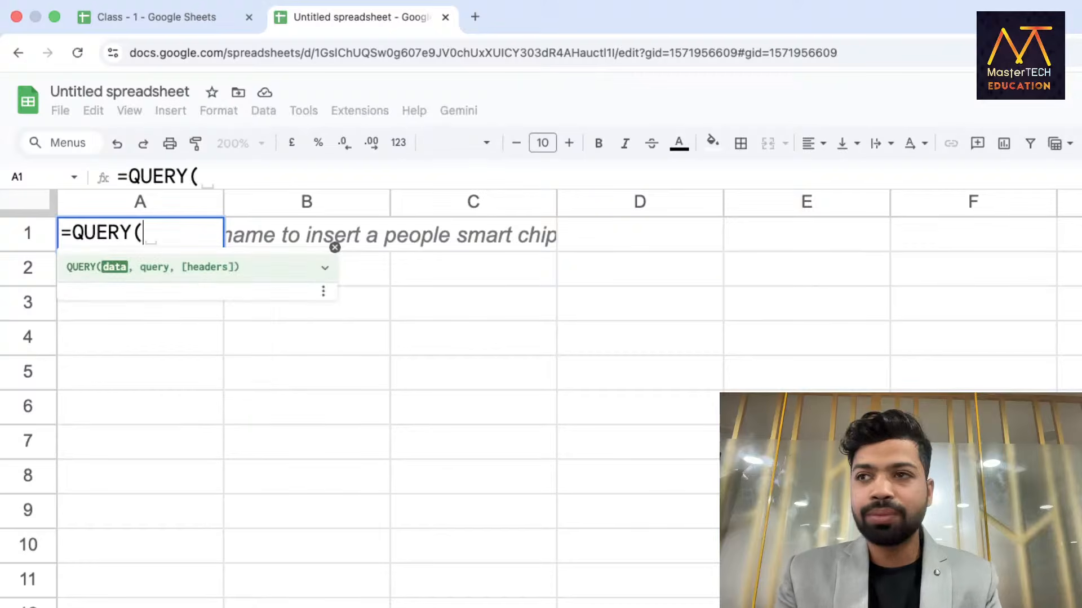
{"action": "type", "text": "new"}
{"action": "key", "text": "Tab"}
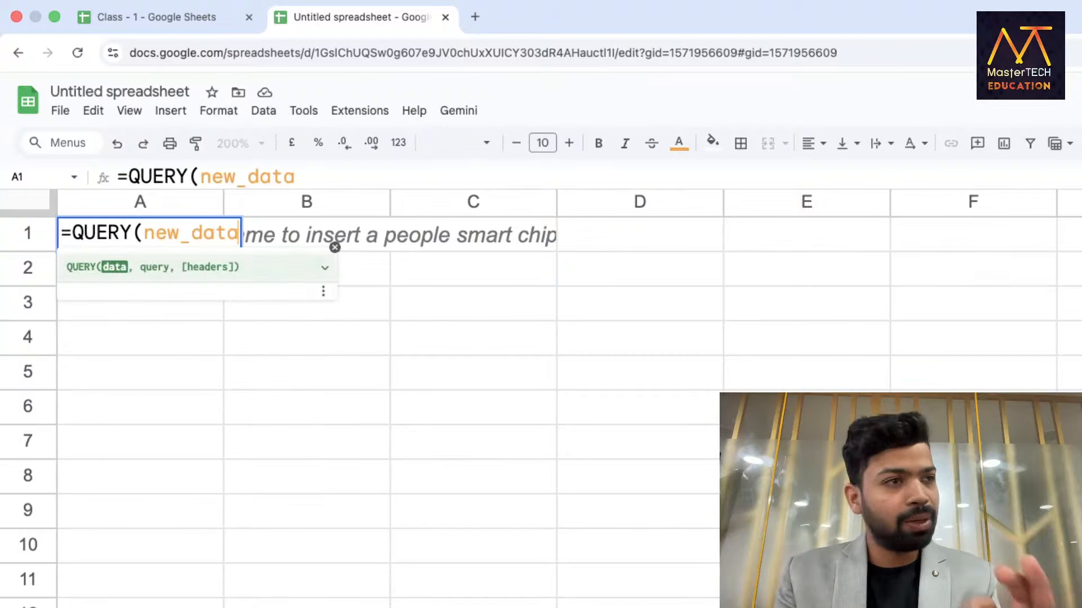
{"action": "type", "text": ",S\""}
{"action": "key", "text": "BackSpace"}
{"action": "key", "text": "BackSpace"}
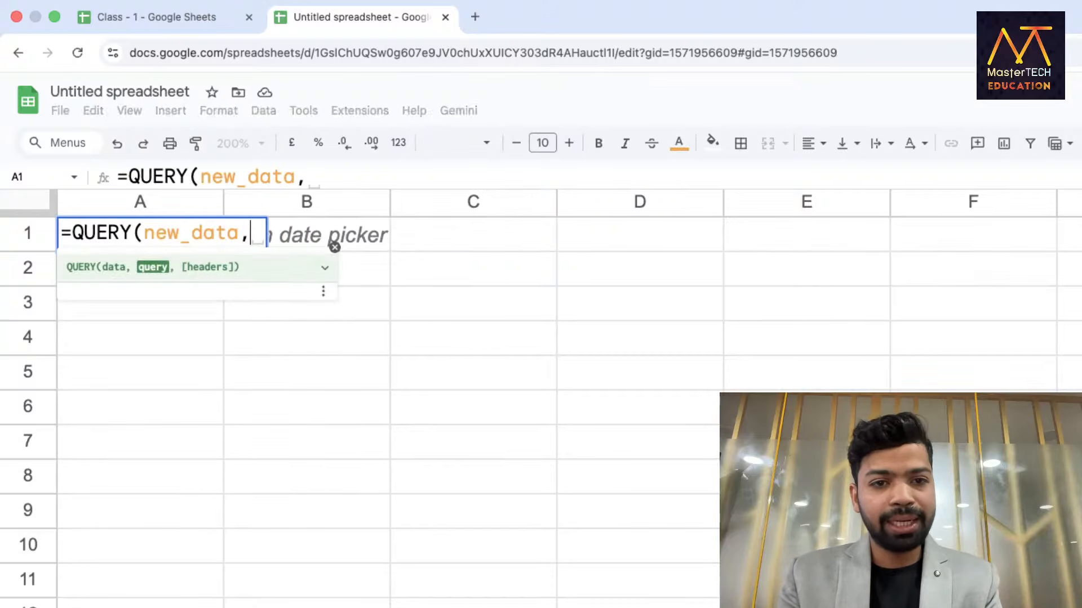
{"action": "type", "text": "\"A"}
{"action": "key", "text": "BackSpace"}
{"action": "type", "text": "SELECT"}
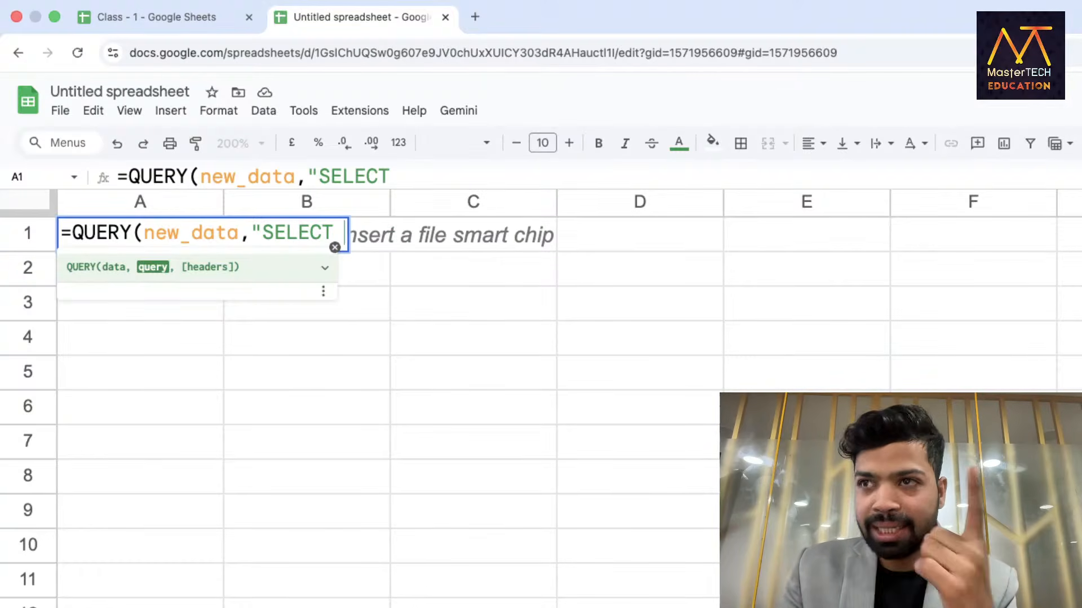
{"action": "key", "text": "Escape"}
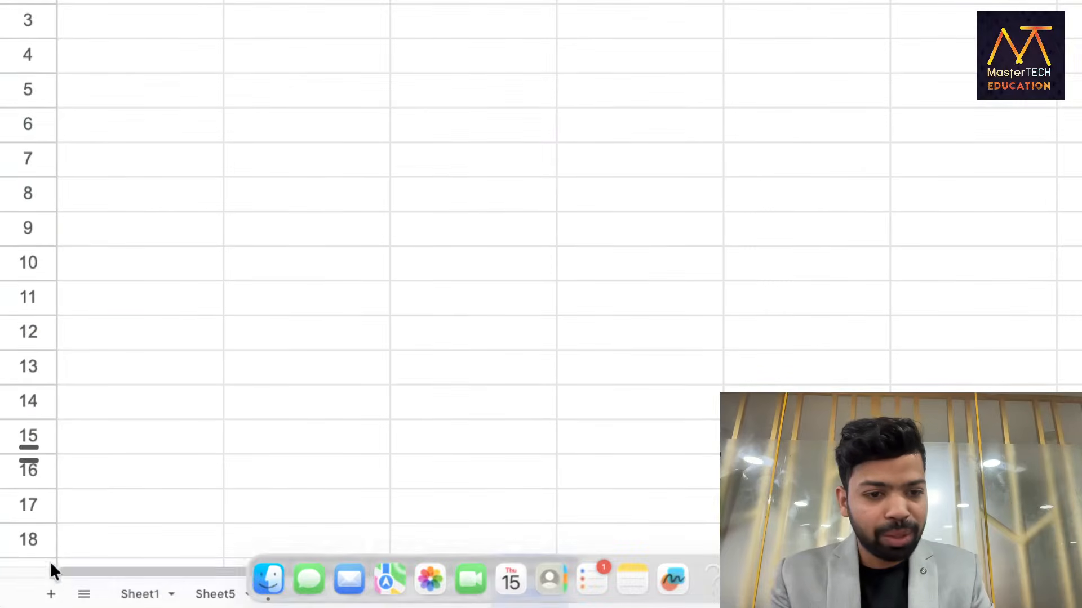
Confirm on Sheet1 that Region is column G, then return to Sheet6.
{"action": "left_click", "coordinate": [138, 594]}
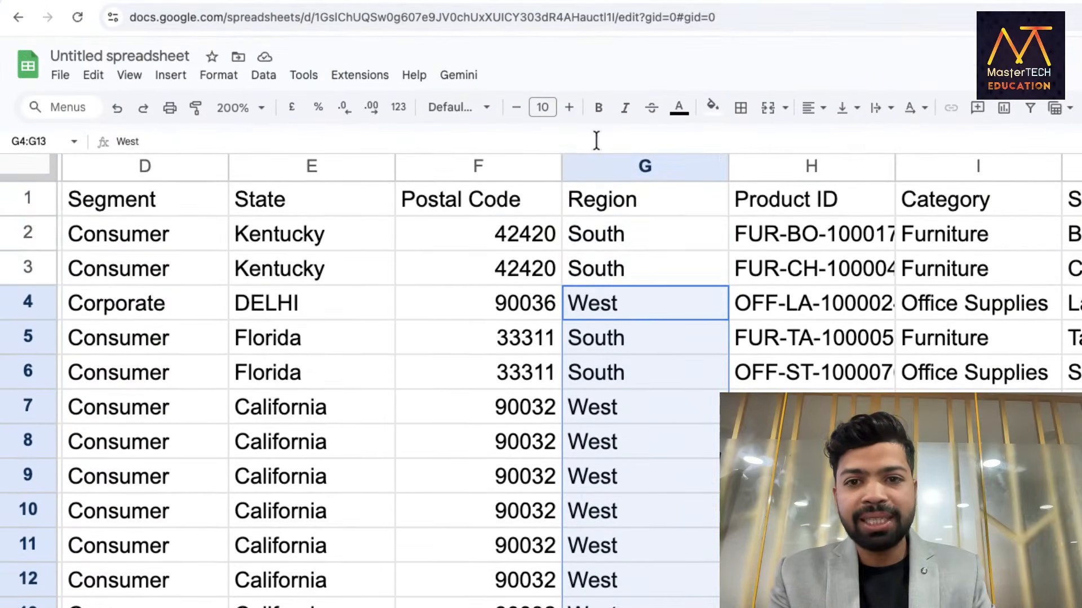
{"action": "left_click", "coordinate": [614, 165]}
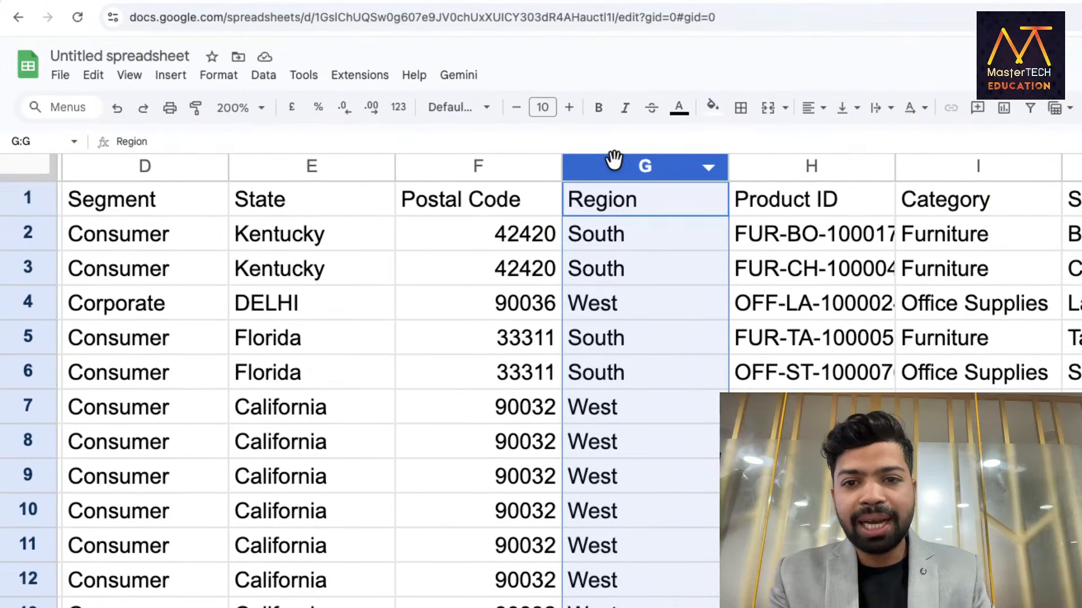
{"action": "scroll", "coordinate": [652, 249], "scroll_direction": "right", "scroll_amount": 8}
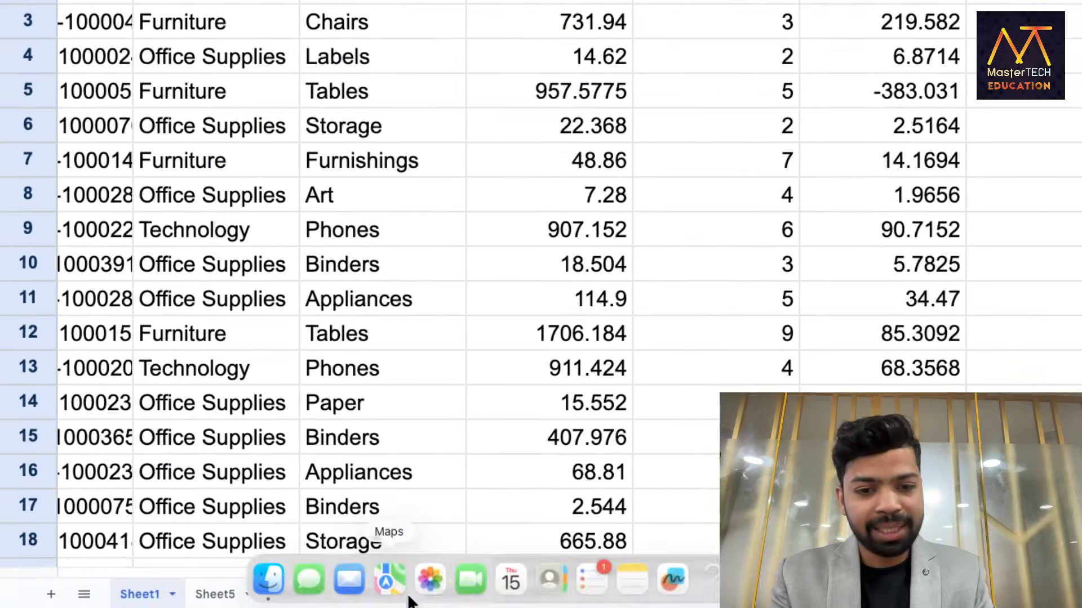
{"action": "left_click", "coordinate": [445, 592]}
{"action": "left_click", "coordinate": [509, 597]}
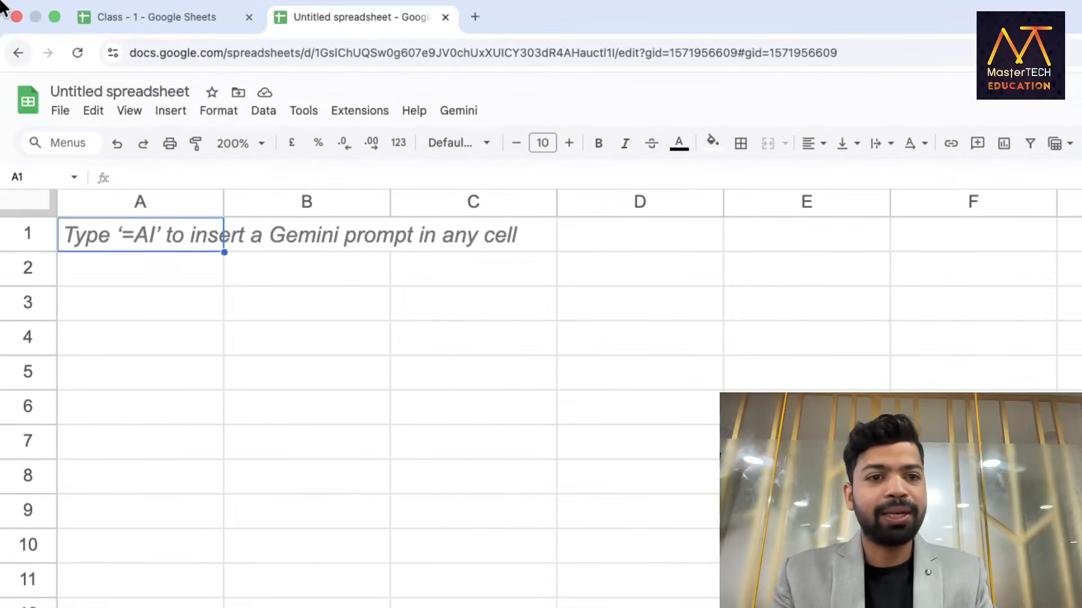
Enter =QUERY(new_data,"SELECT G,K GROUP BY G",1) in A1.
{"action": "type", "text": "=Q"}
{"action": "key", "text": "Tab"}
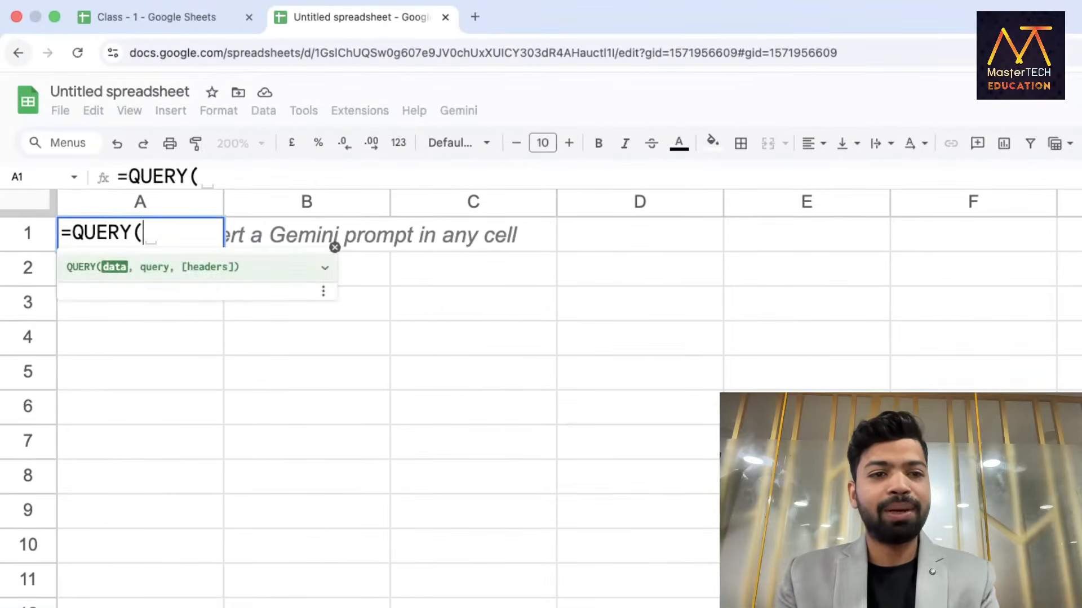
{"action": "type", "text": "data"}
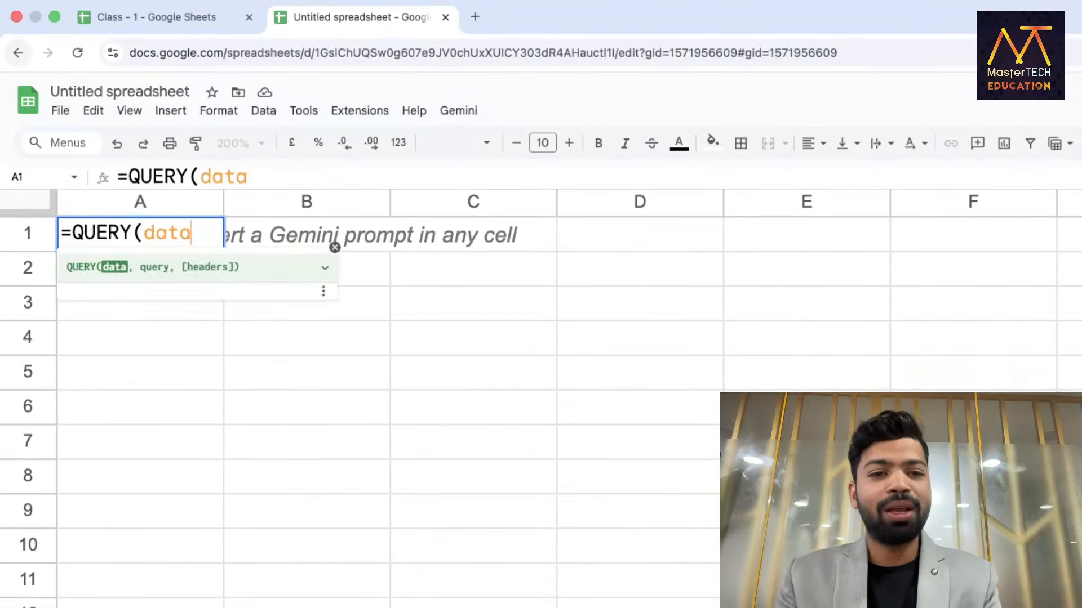
{"action": "key", "text": "BackSpace"}
{"action": "key", "text": "BackSpace"}
{"action": "key", "text": "BackSpace"}
{"action": "key", "text": "BackSpace"}
{"action": "type", "text": "new_data"}
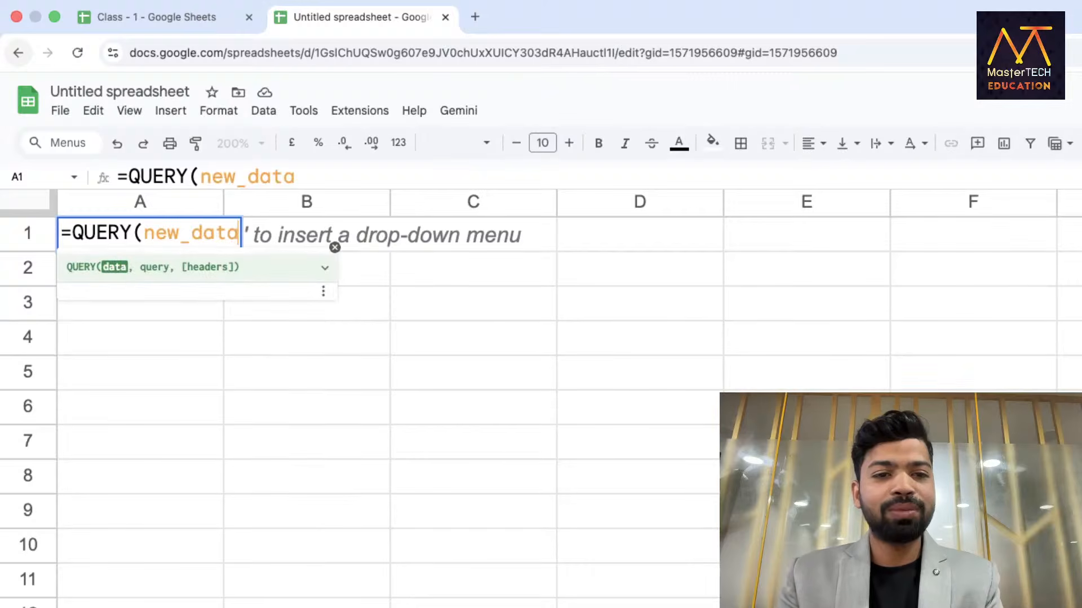
{"action": "type", "text": ",\"SELE"}
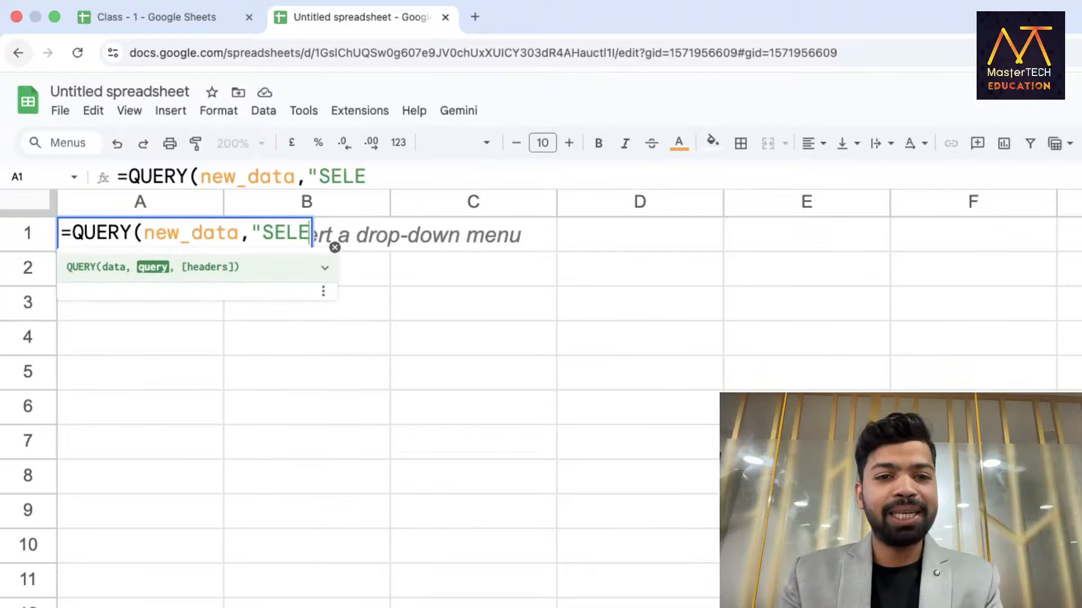
{"action": "type", "text": "CT G"}
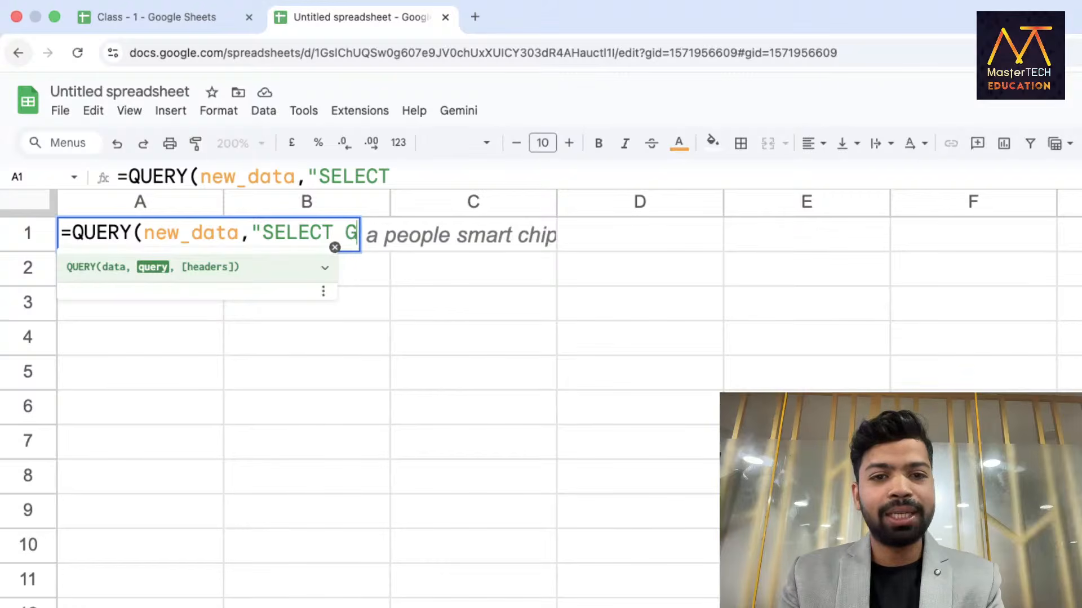
{"action": "type", "text": ",K "}
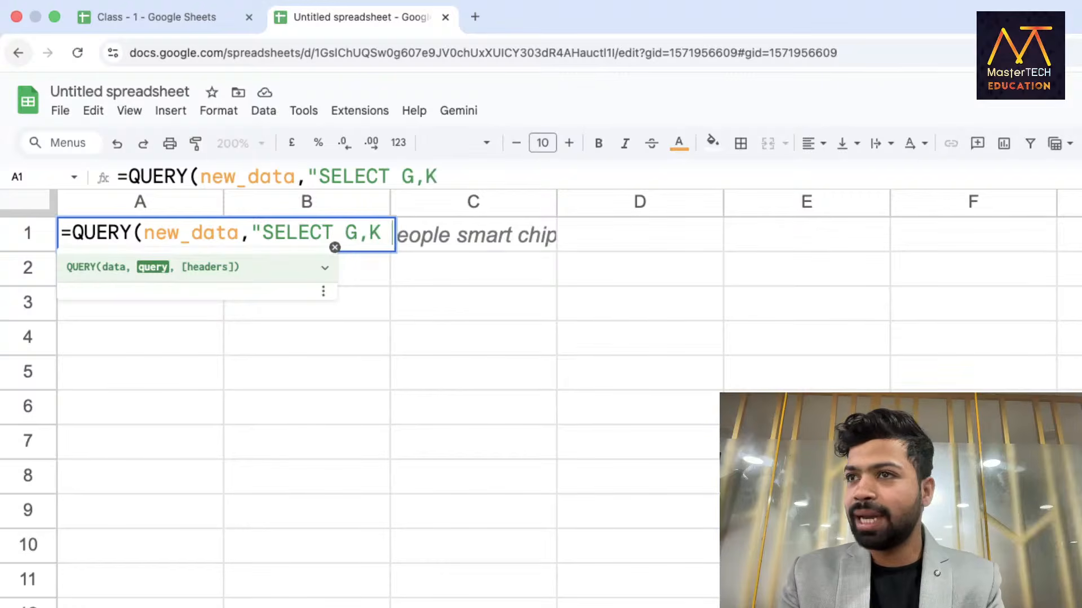
{"action": "type", "text": "GROUP BY "}
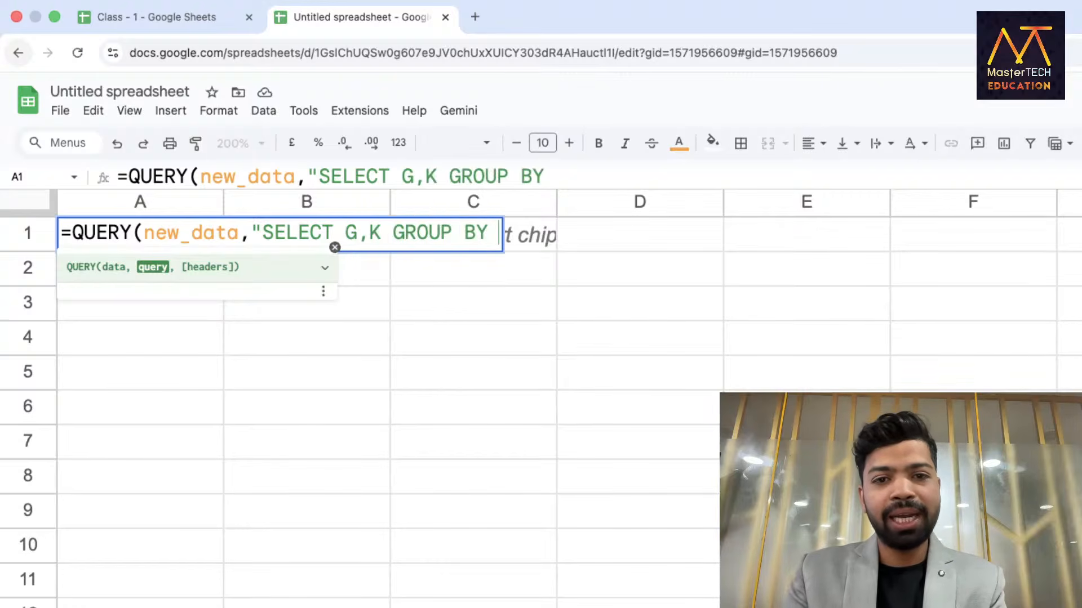
{"action": "type", "text": "G"}
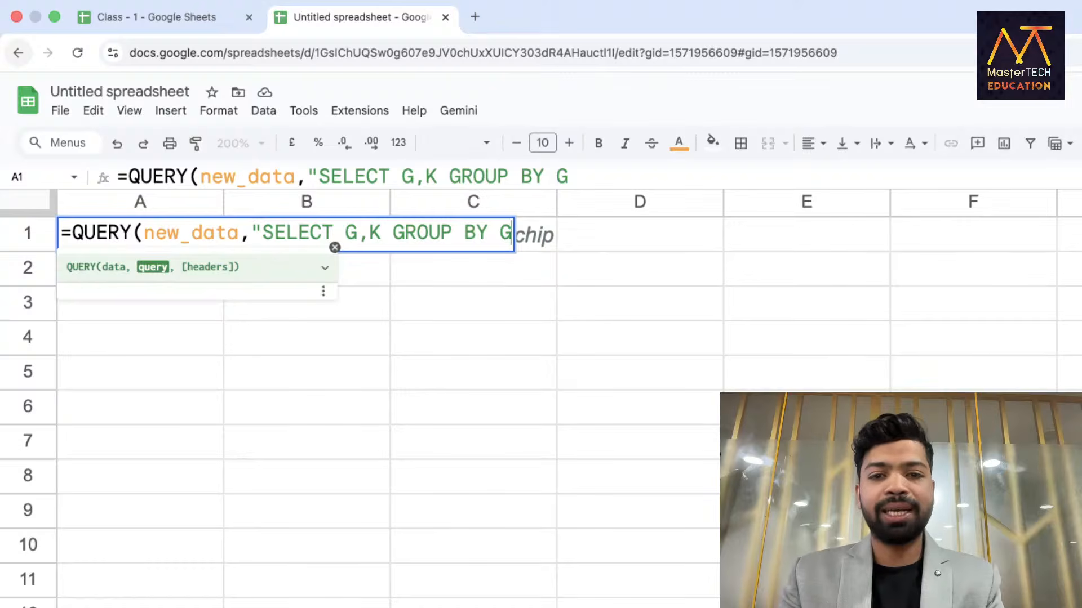
{"action": "type", "text": "\",1"}
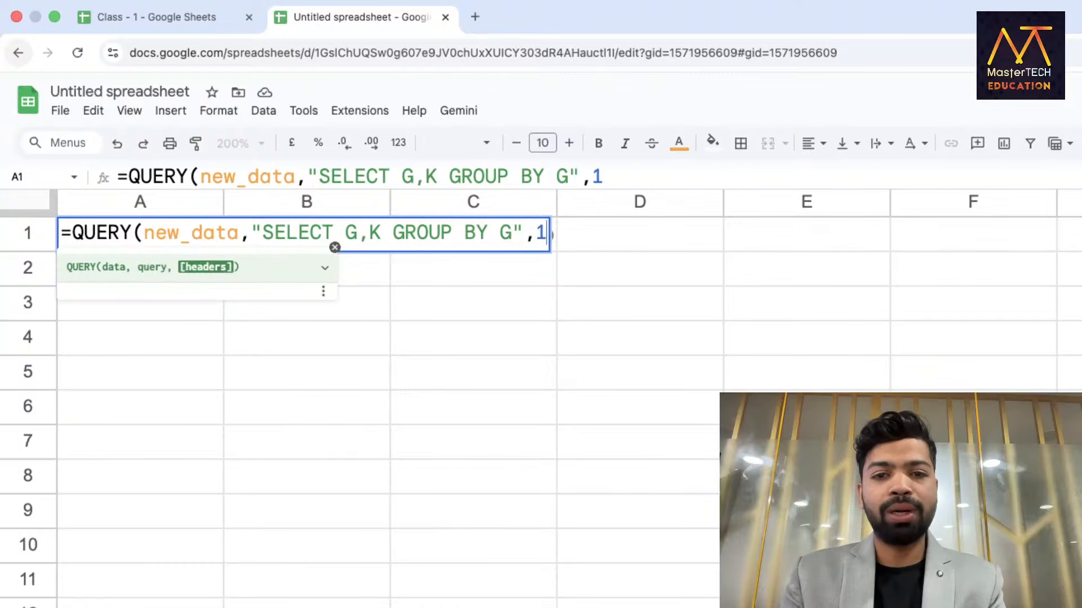
{"action": "key", "text": "Return"}
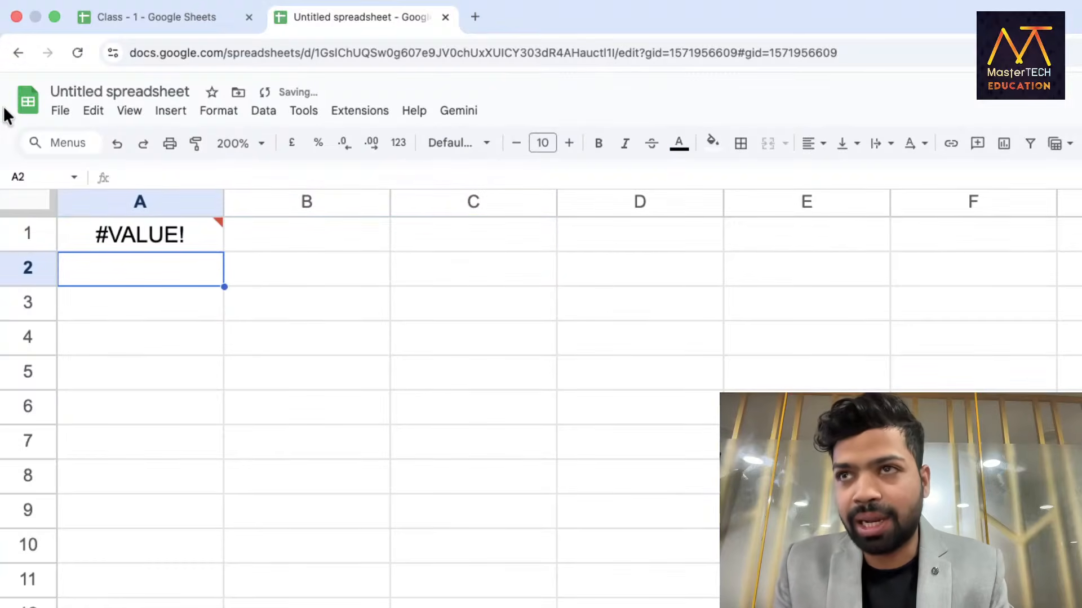
Wrap column K in SUM() inside the A1 query.
{"action": "double_click", "coordinate": [94, 237]}
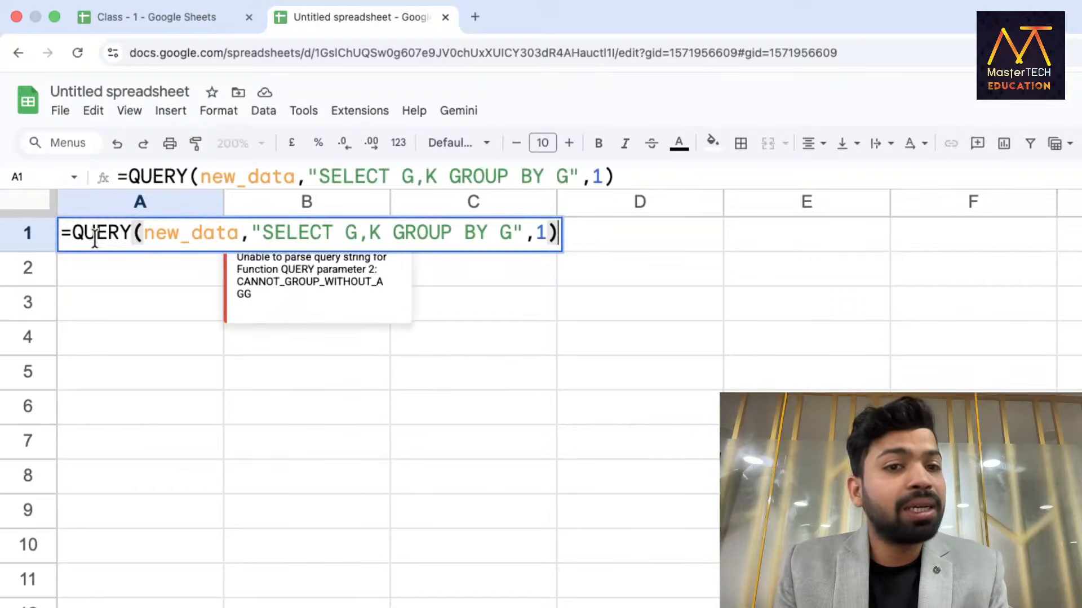
{"action": "left_click", "coordinate": [368, 231]}
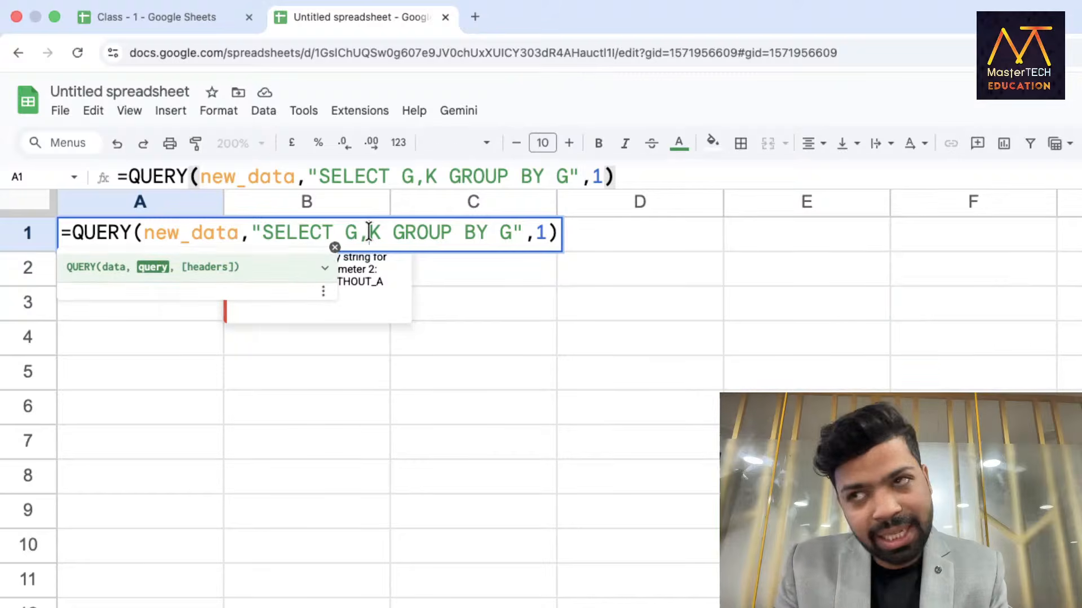
{"action": "type", "text": "SUM("}
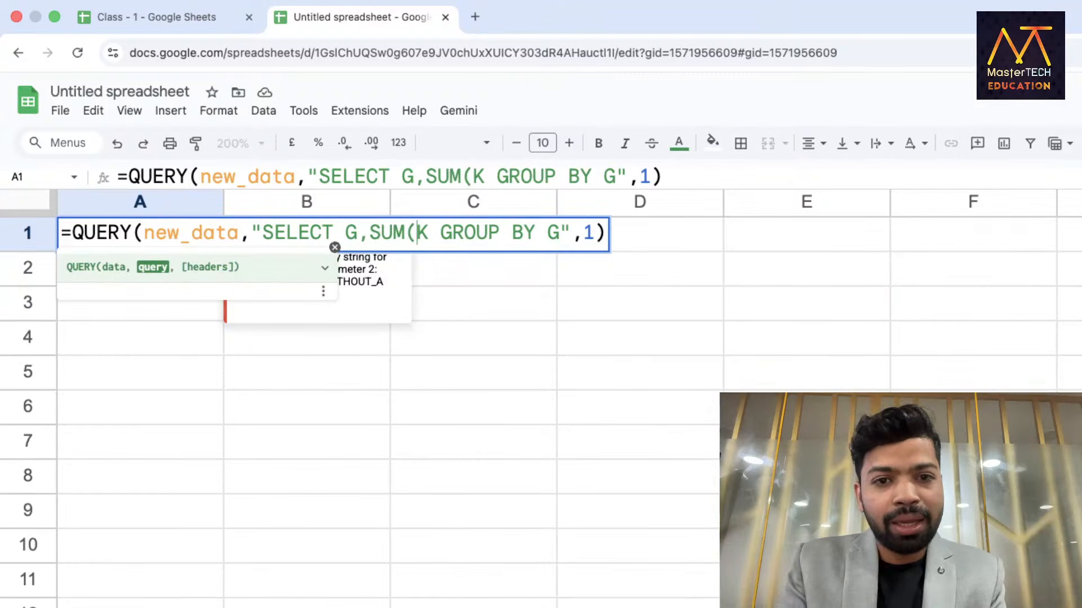
{"action": "key", "text": "Right"}
{"action": "type", "text": ")"}
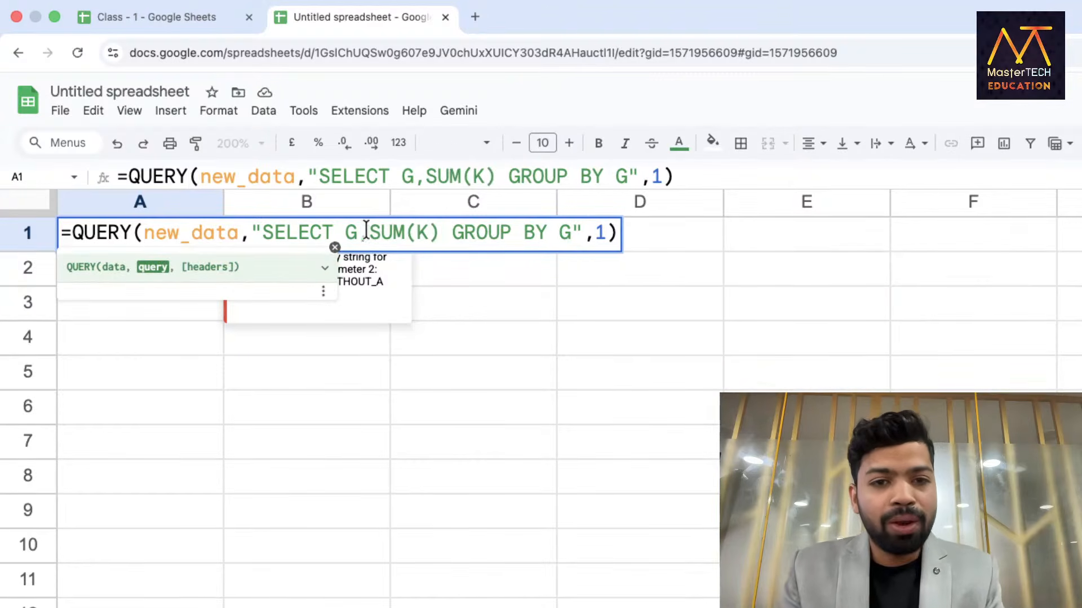
Commit SELECT G,SUM(K) GROUP BY G and select the A2:B5 region totals.
{"action": "double_click", "coordinate": [350, 231]}
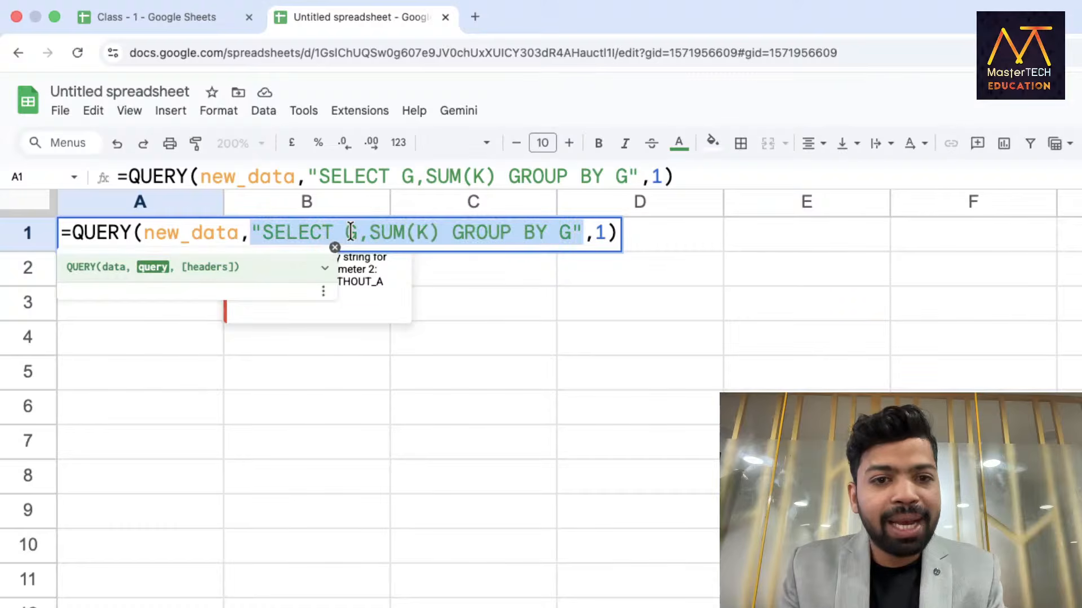
{"action": "left_click", "coordinate": [415, 235]}
{"action": "double_click", "coordinate": [416, 236]}
{"action": "left_click", "coordinate": [387, 236]}
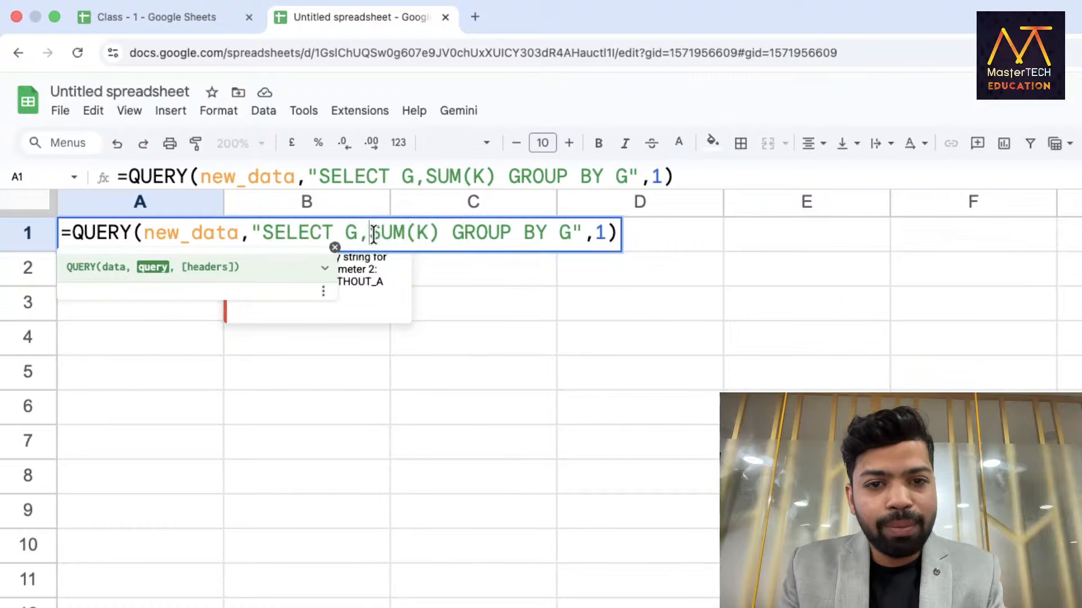
{"action": "left_click_drag", "start_coordinate": [370, 234], "coordinate": [416, 234]}
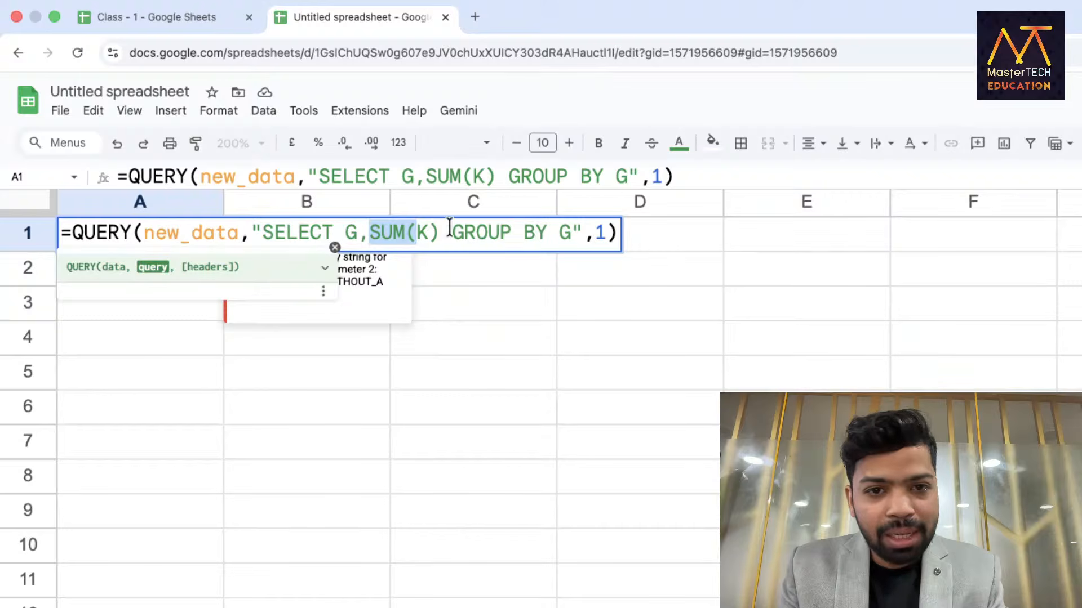
{"action": "left_click", "coordinate": [357, 231]}
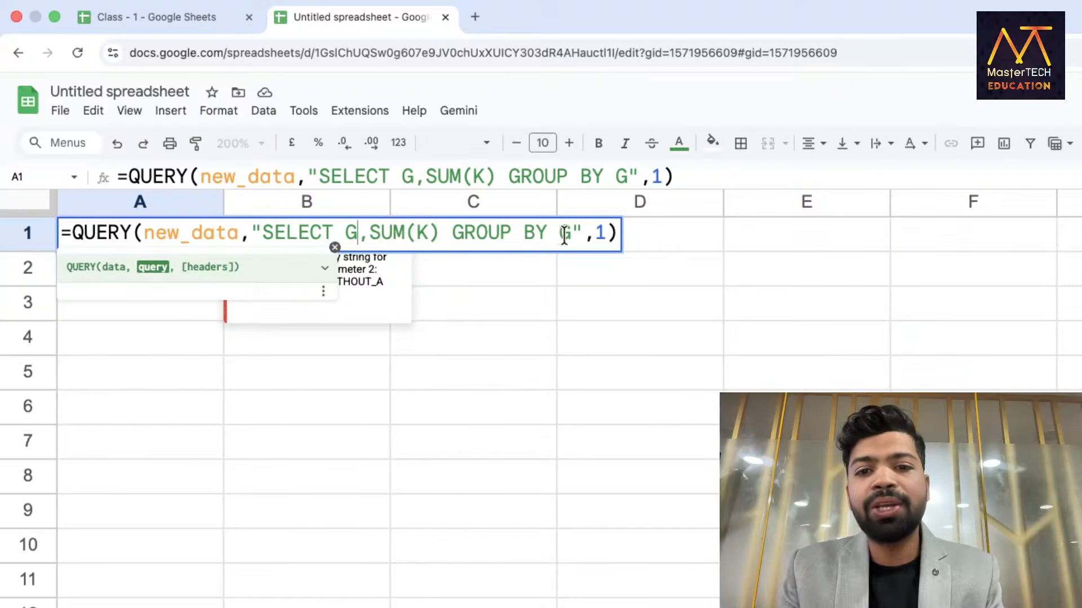
{"action": "key", "text": "Return"}
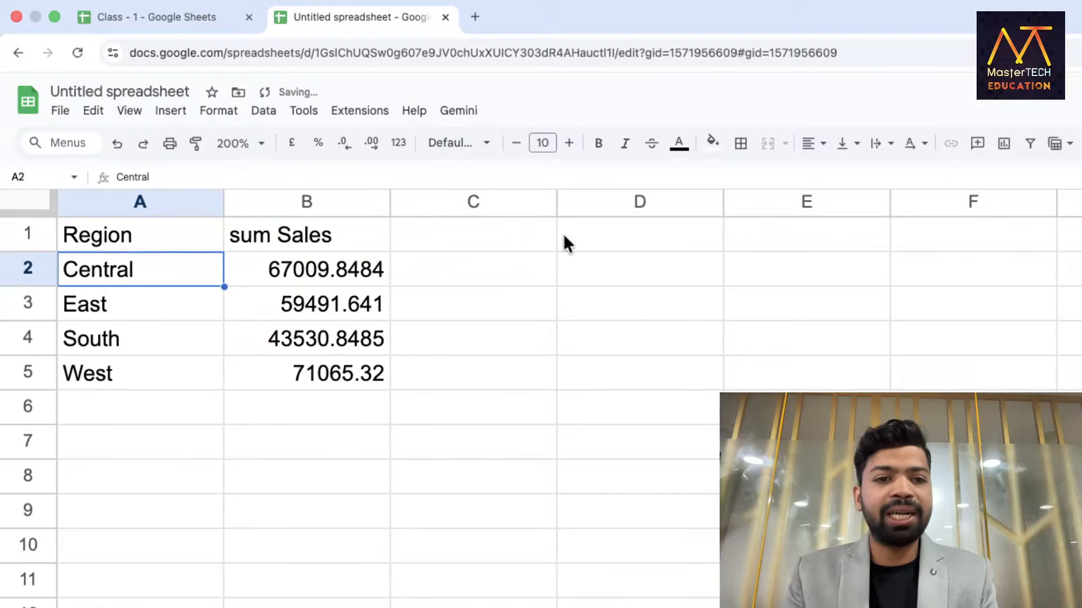
{"action": "left_click_drag", "start_coordinate": [201, 271], "coordinate": [251, 369]}
{"action": "left_click", "coordinate": [164, 242]}
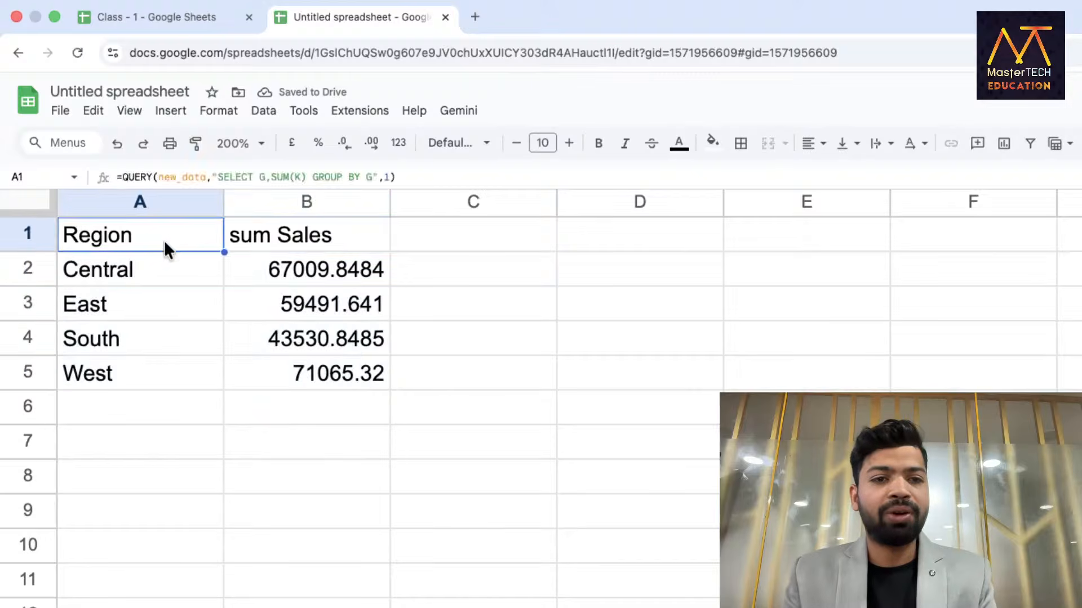
{"action": "double_click", "coordinate": [164, 241]}
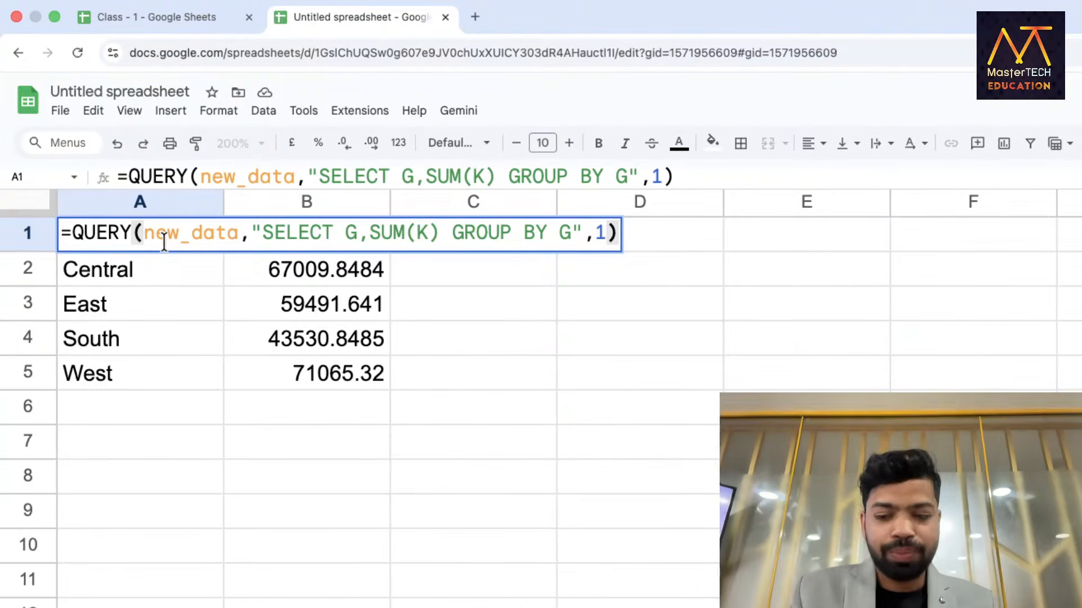
{"action": "key", "text": "Return"}
{"action": "left_click", "coordinate": [141, 470]}
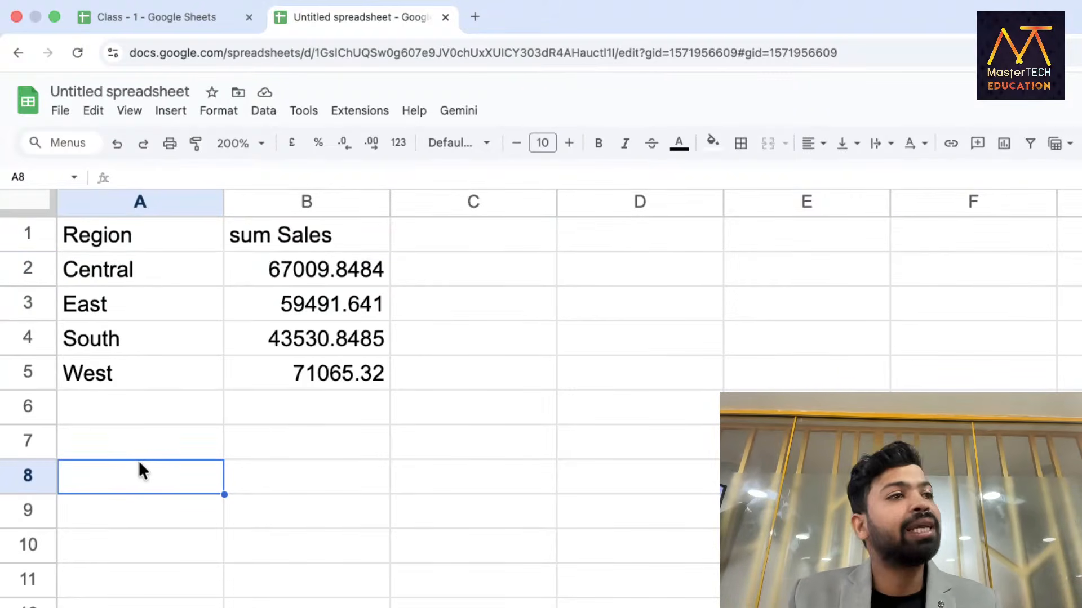
{"action": "left_click", "coordinate": [114, 421]}
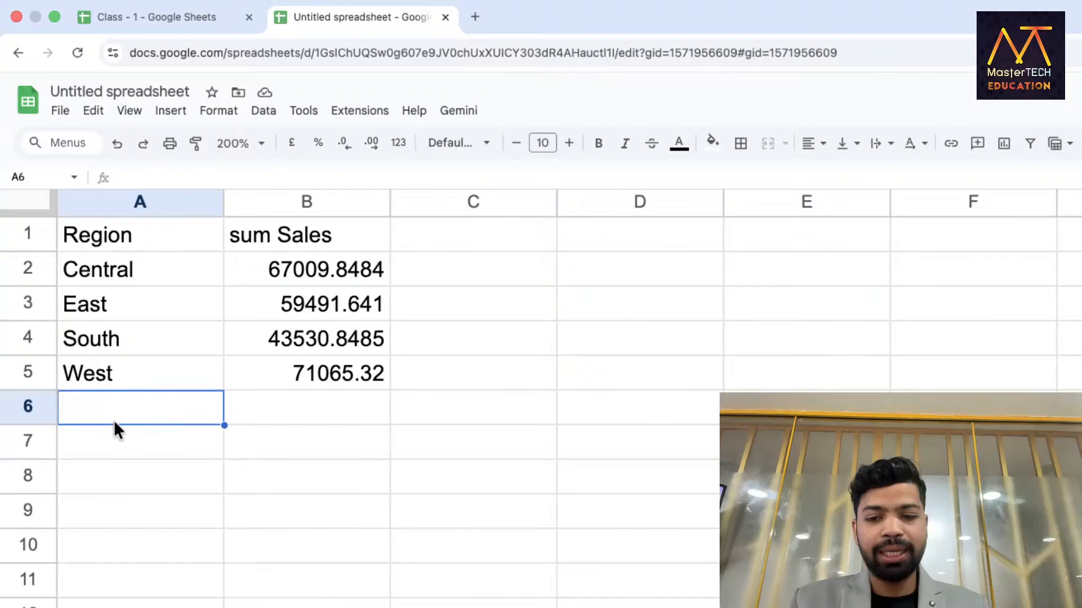
{"action": "type", "text": "="}
{"action": "key", "text": "Escape"}
{"action": "left_click", "coordinate": [109, 437]}
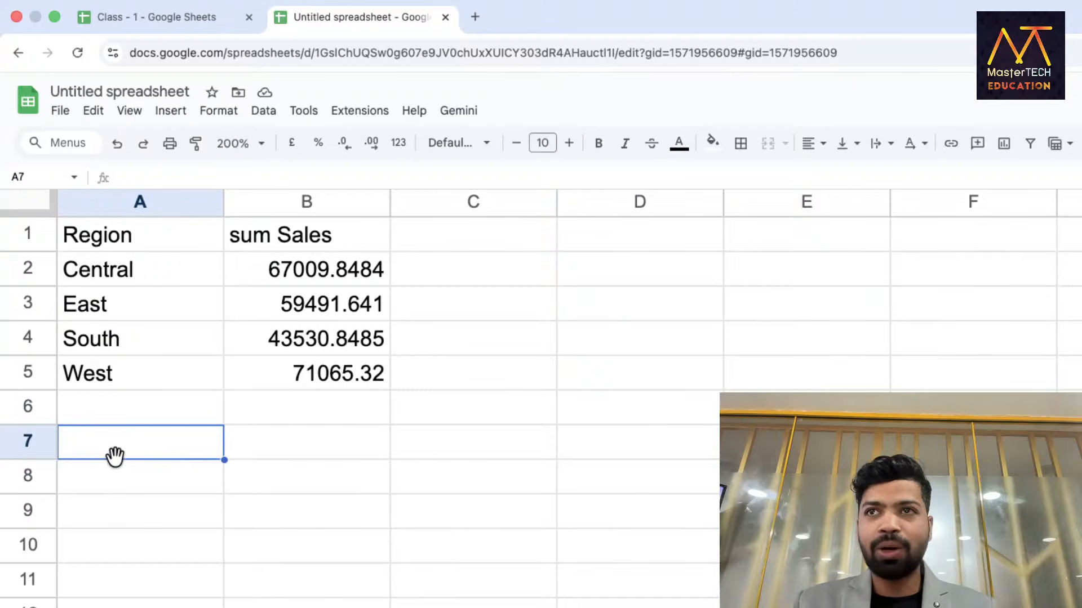
Enter =QUERY(new_data,"SELECT G, MAX(K) GROUP BY G",1) in A7.
{"action": "type", "text": "=Quwe"}
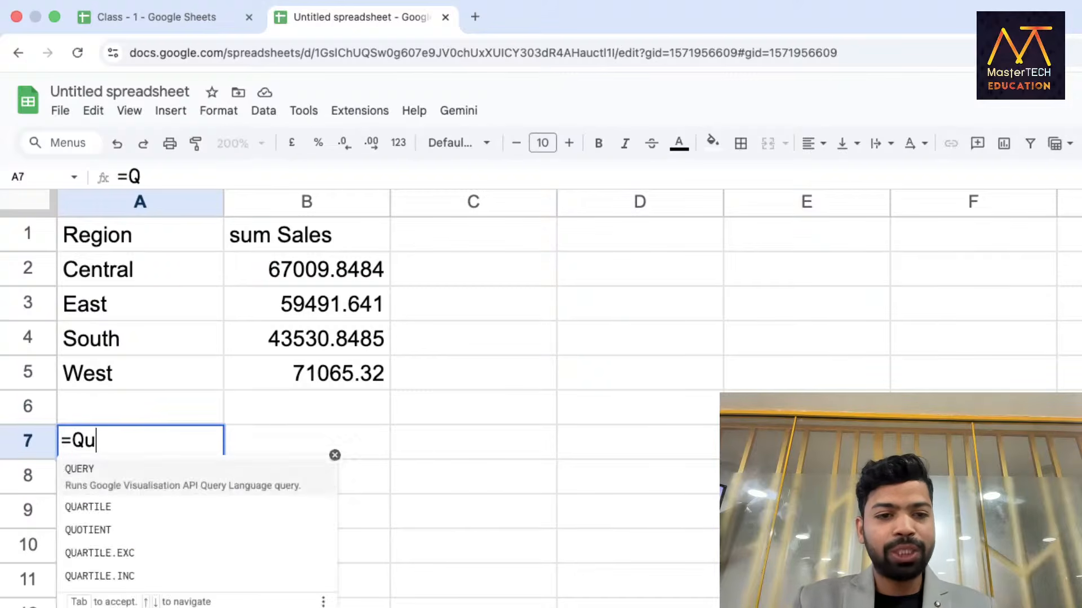
{"action": "key", "text": "BackSpace"}
{"action": "key", "text": "BackSpace"}
{"action": "type", "text": "er"}
{"action": "key", "text": "Tab"}
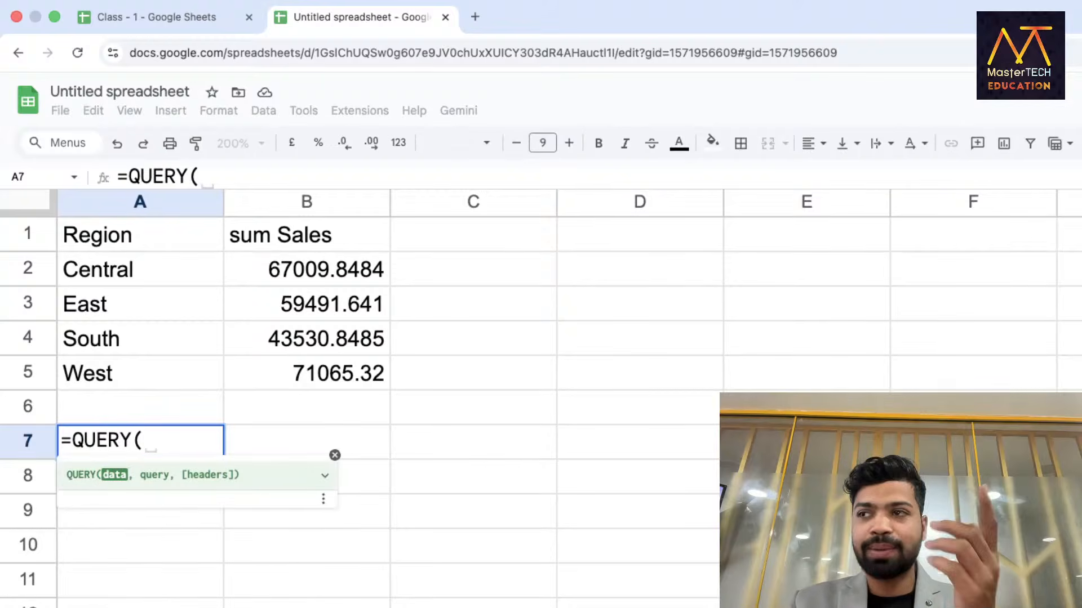
{"action": "type", "text": "new"}
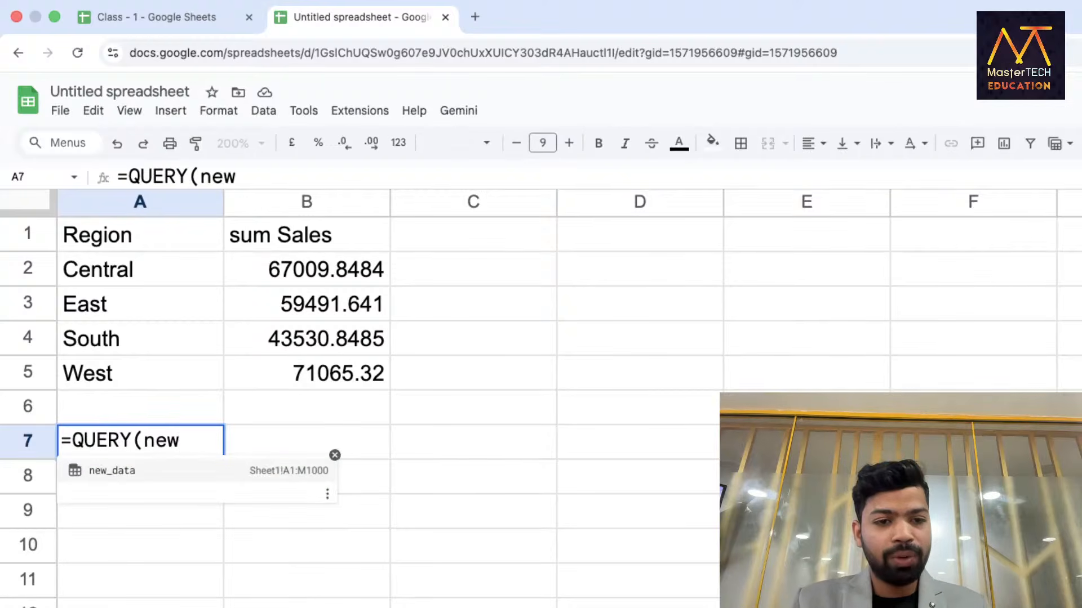
{"action": "key", "text": "Tab"}
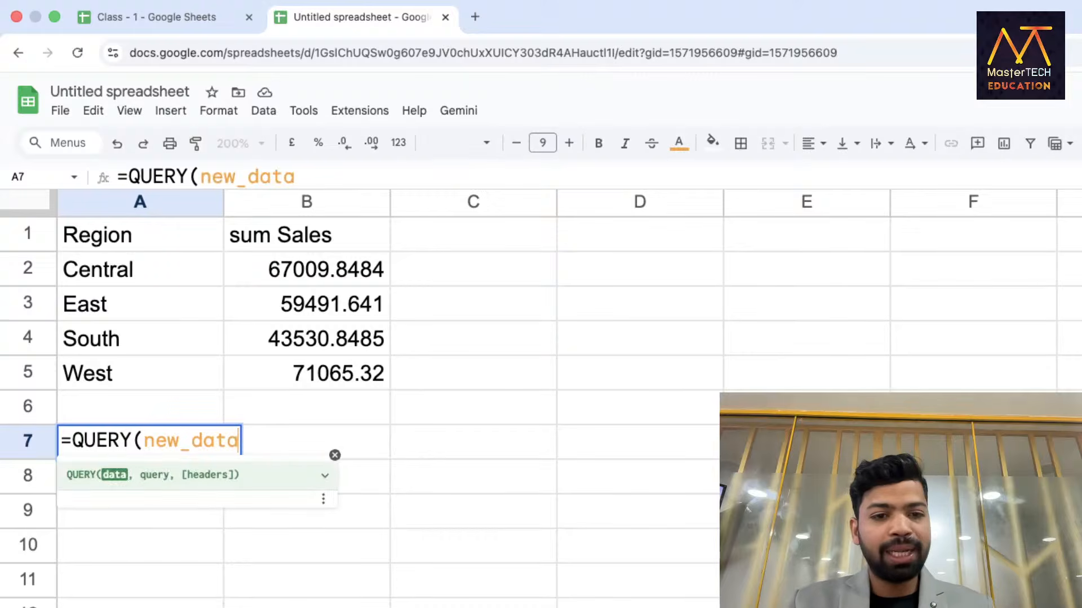
{"action": "type", "text": ",\"SLEC"}
{"action": "key", "text": "BackSpace"}
{"action": "key", "text": "BackSpace"}
{"action": "key", "text": "BackSpace"}
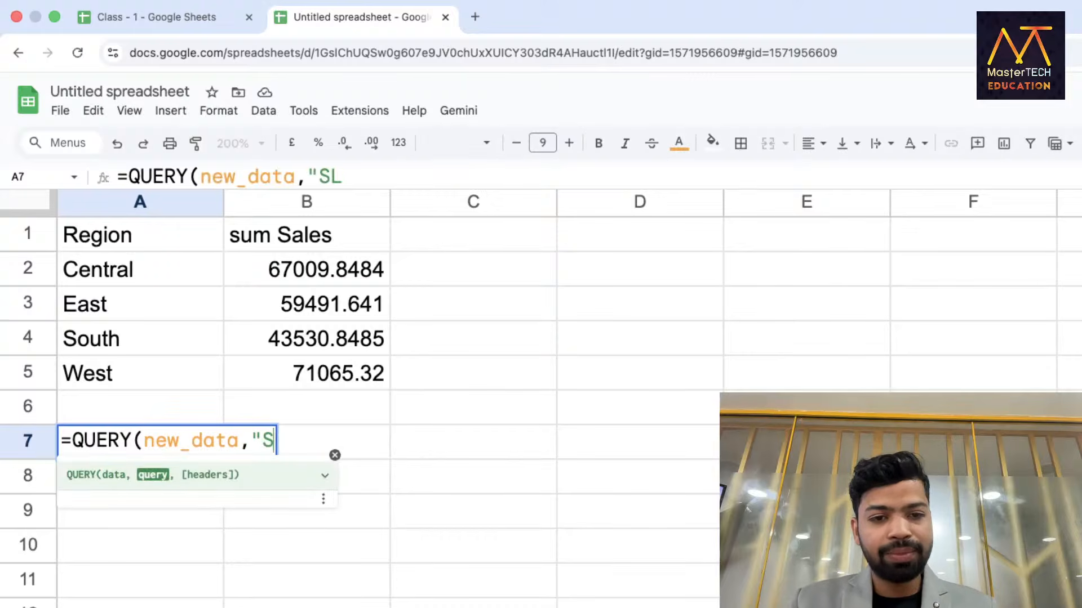
{"action": "type", "text": "ELECT G, "}
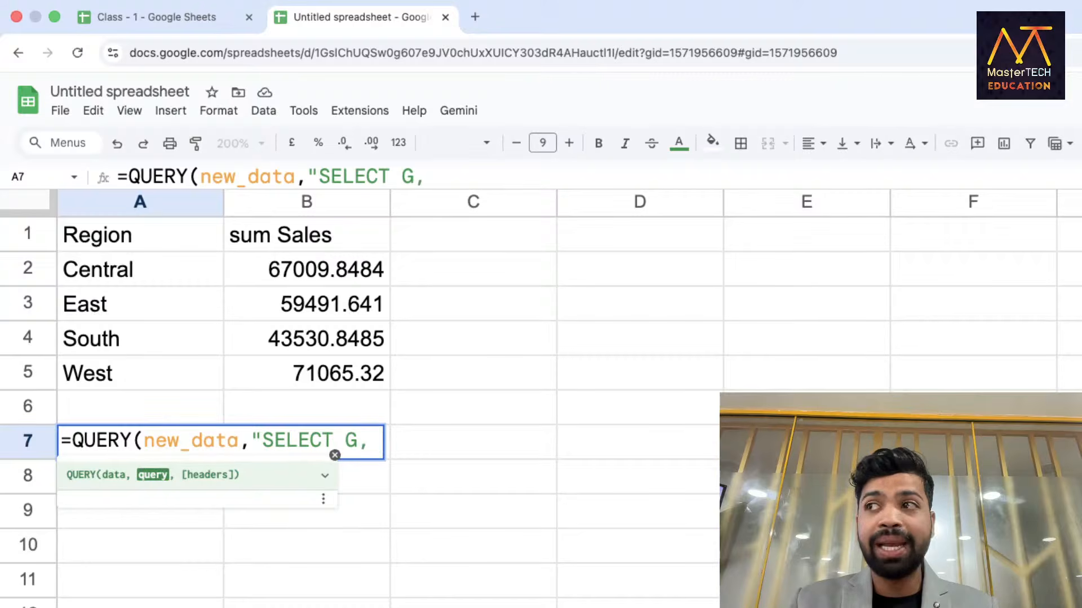
{"action": "type", "text": "MAX(K"}
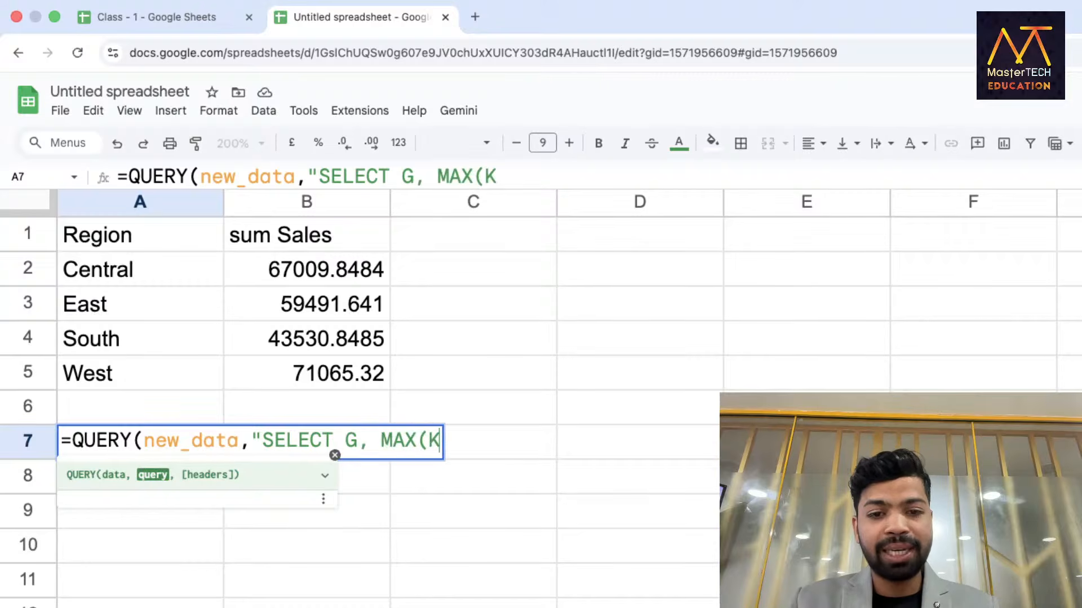
{"action": "type", "text": ") GROUP"}
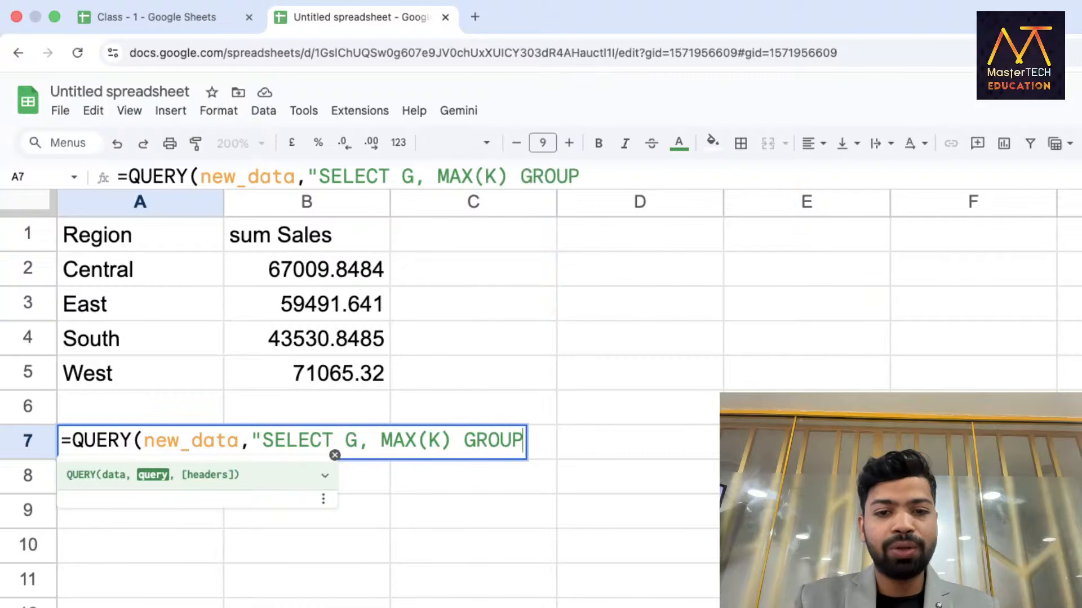
{"action": "type", "text": " BY G"}
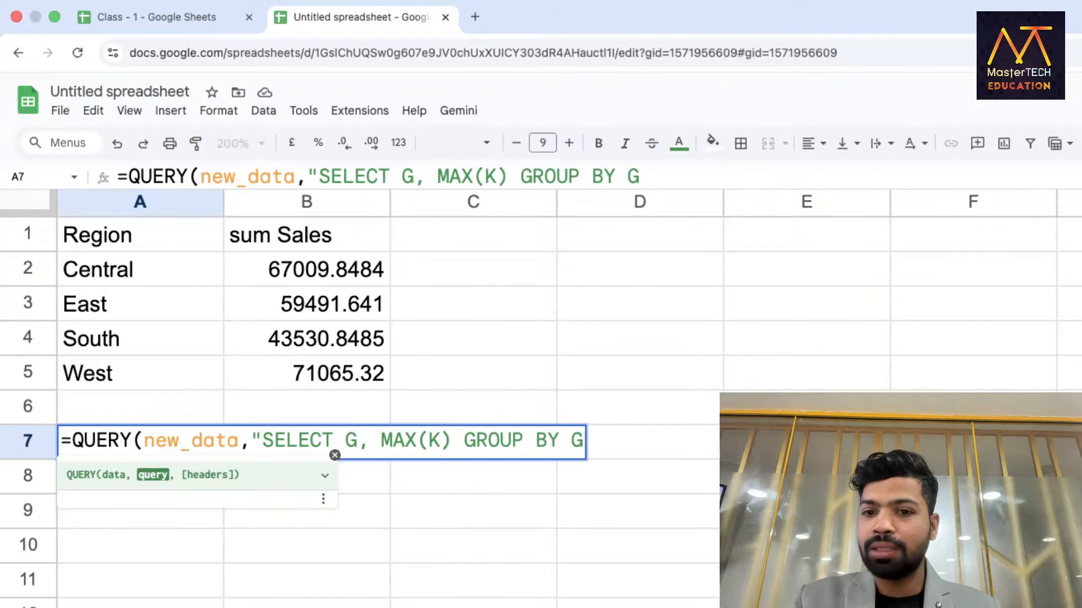
{"action": "type", "text": "\",1)"}
{"action": "key", "text": "Return"}
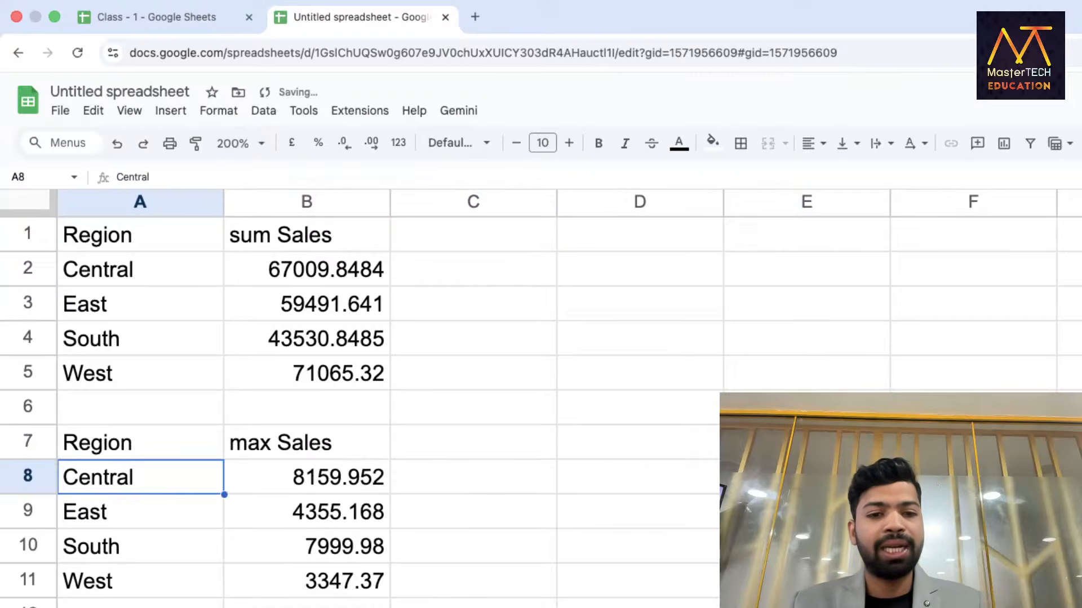
Review the A7 max formula and leave it unchanged.
{"action": "scroll", "coordinate": [119, 532], "scroll_direction": "down", "scroll_amount": 3}
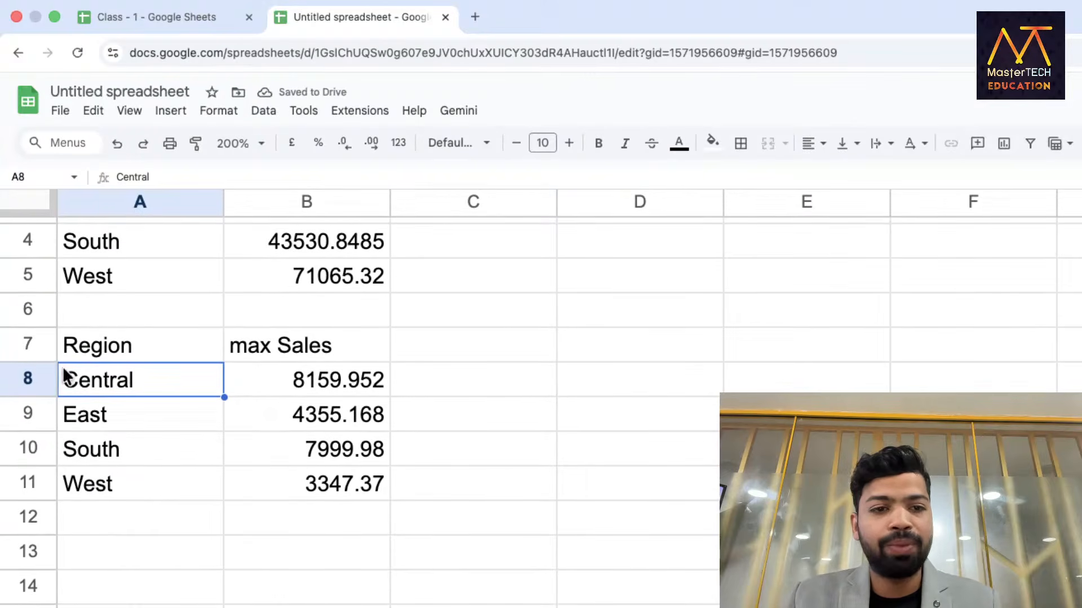
{"action": "left_click", "coordinate": [93, 359]}
{"action": "double_click", "coordinate": [93, 360]}
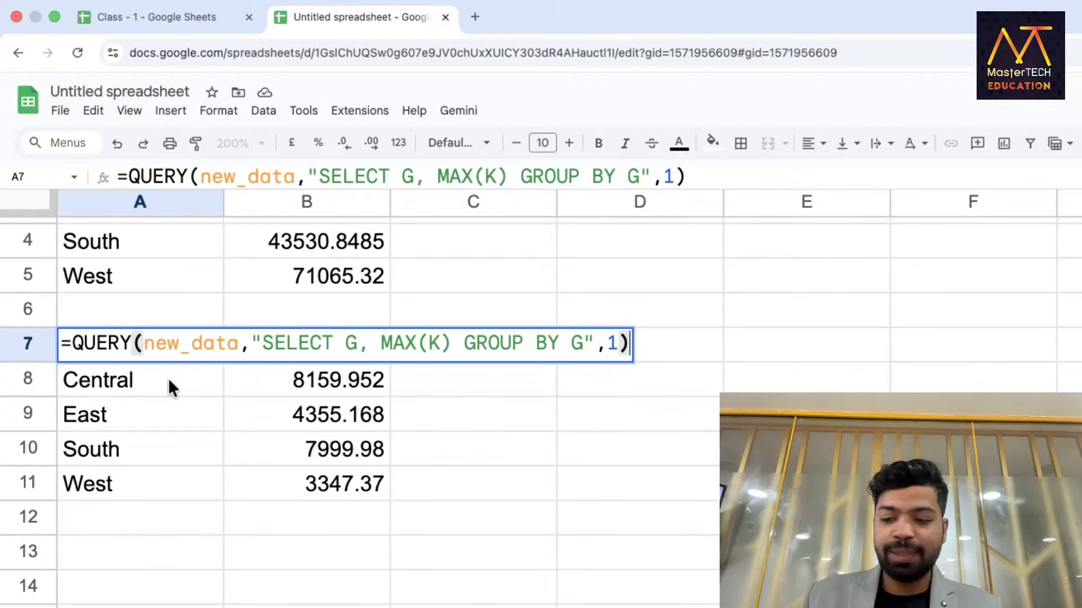
{"action": "key", "text": "Return"}
{"action": "scroll", "coordinate": [184, 418], "scroll_direction": "down", "scroll_amount": 3}
Enter =QUERY(new_data,"SELECT G, MIN(K) GROUP BY G",1) in A14.
{"action": "left_click", "coordinate": [130, 434]}
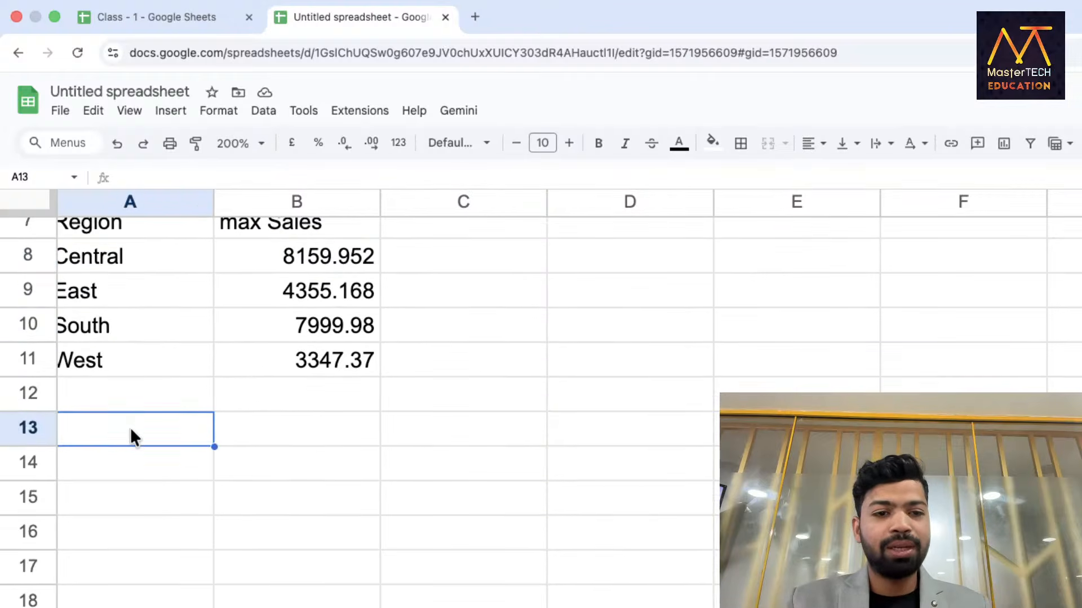
{"action": "left_click", "coordinate": [130, 462]}
{"action": "type", "text": "="}
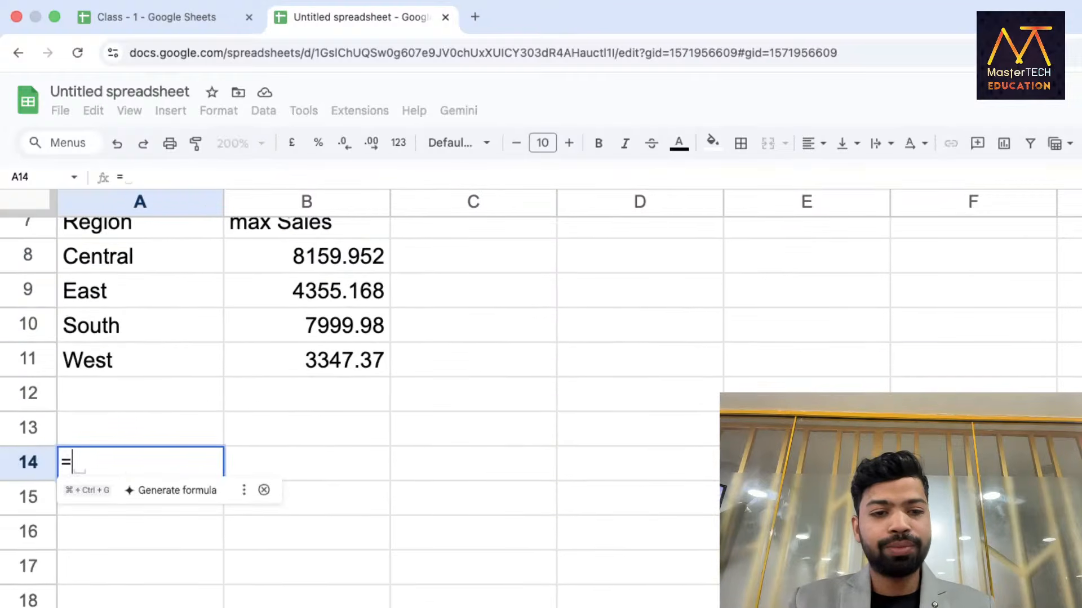
{"action": "type", "text": "QUERY("}
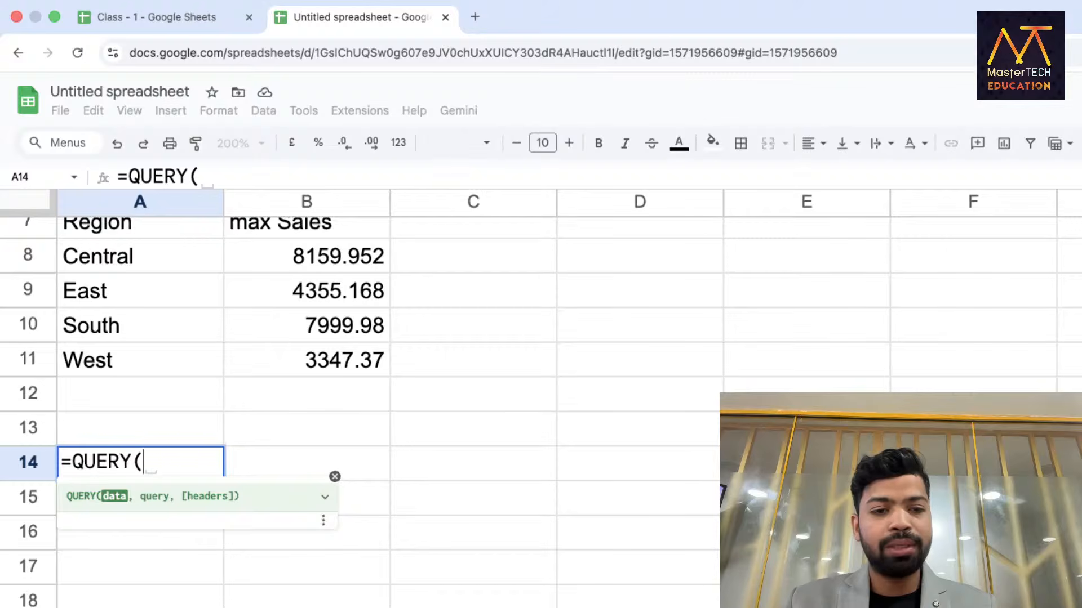
{"action": "type", "text": "new_data,\"S"}
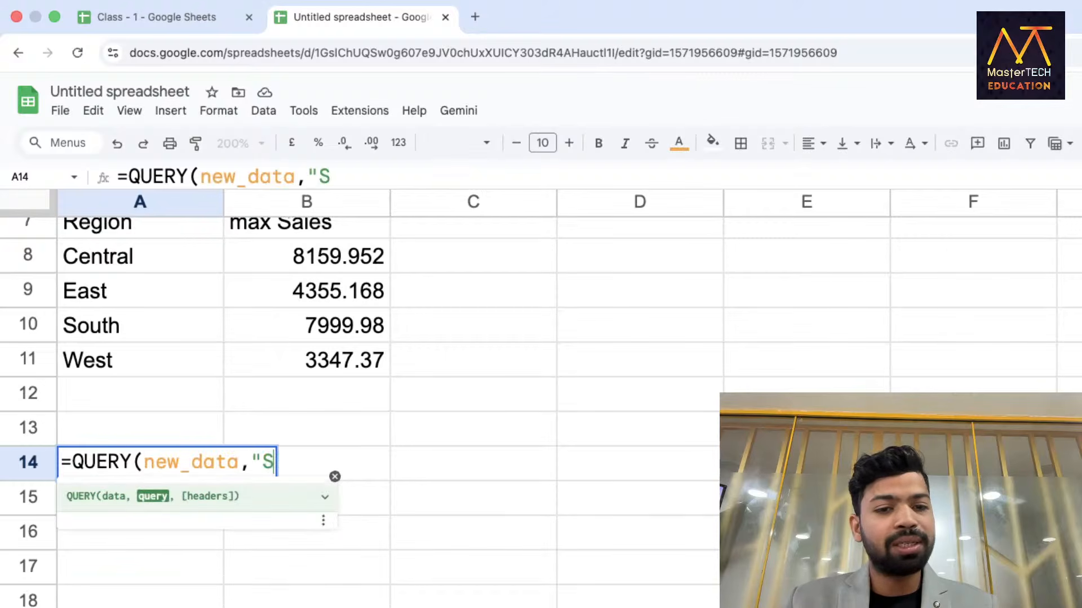
{"action": "type", "text": "ELECT G,"}
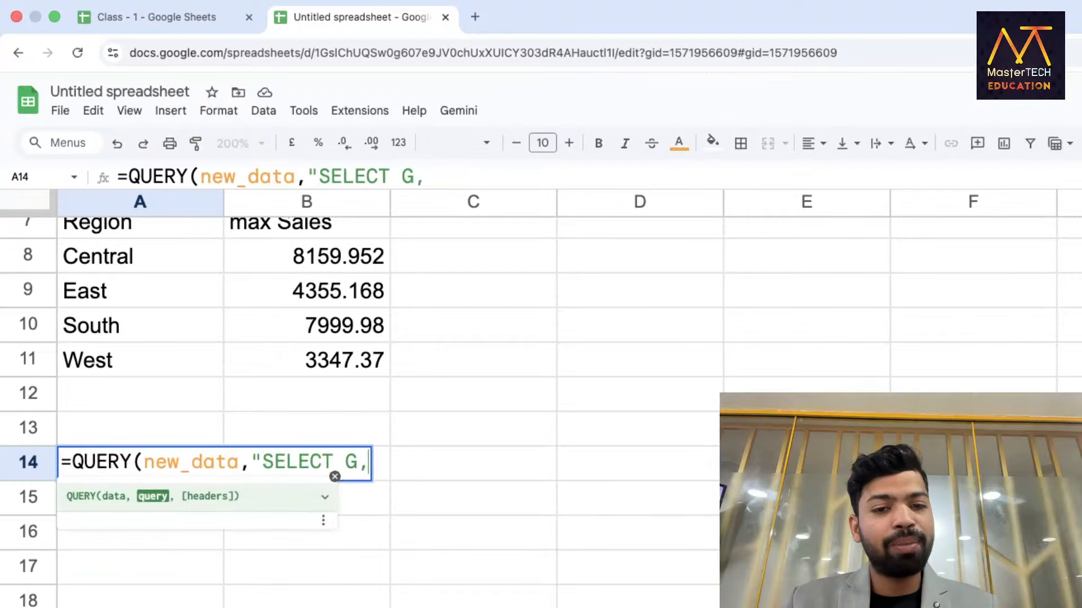
{"action": "type", "text": " MIN("}
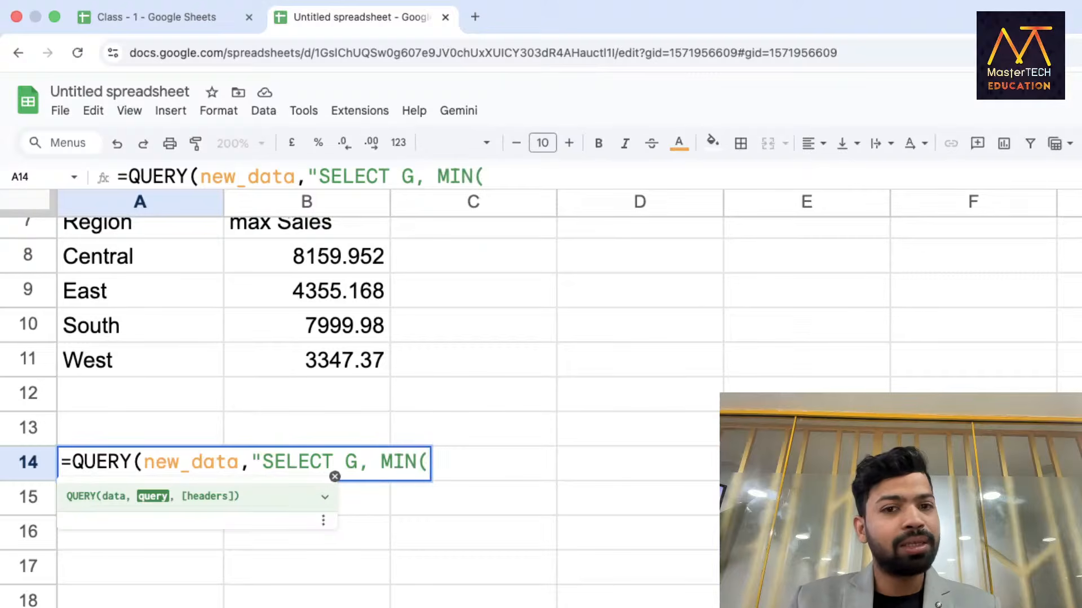
{"action": "type", "text": "K) "}
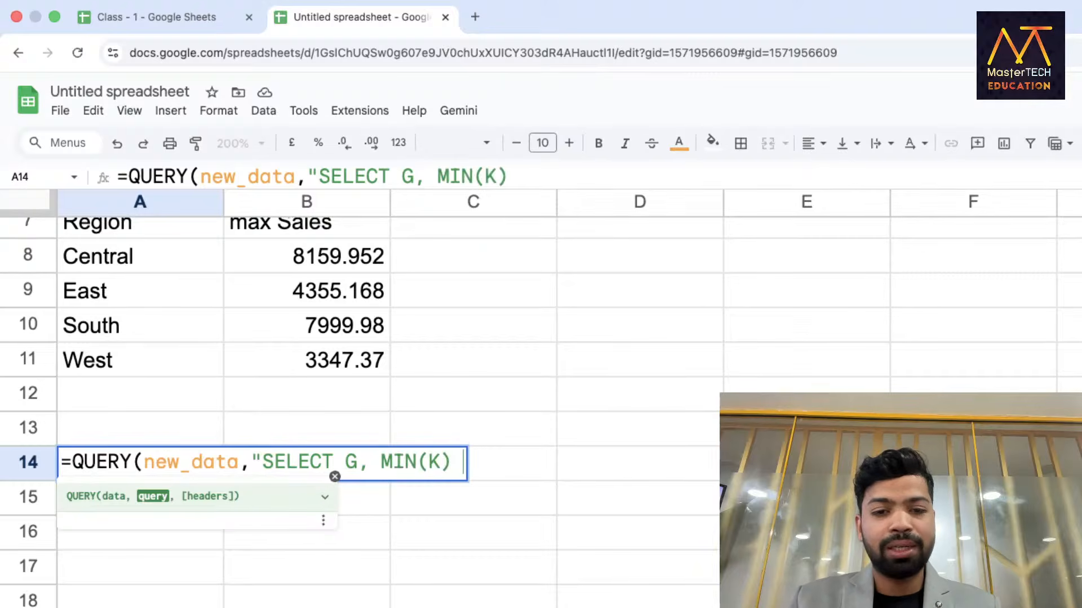
{"action": "type", "text": "GROUP BY "}
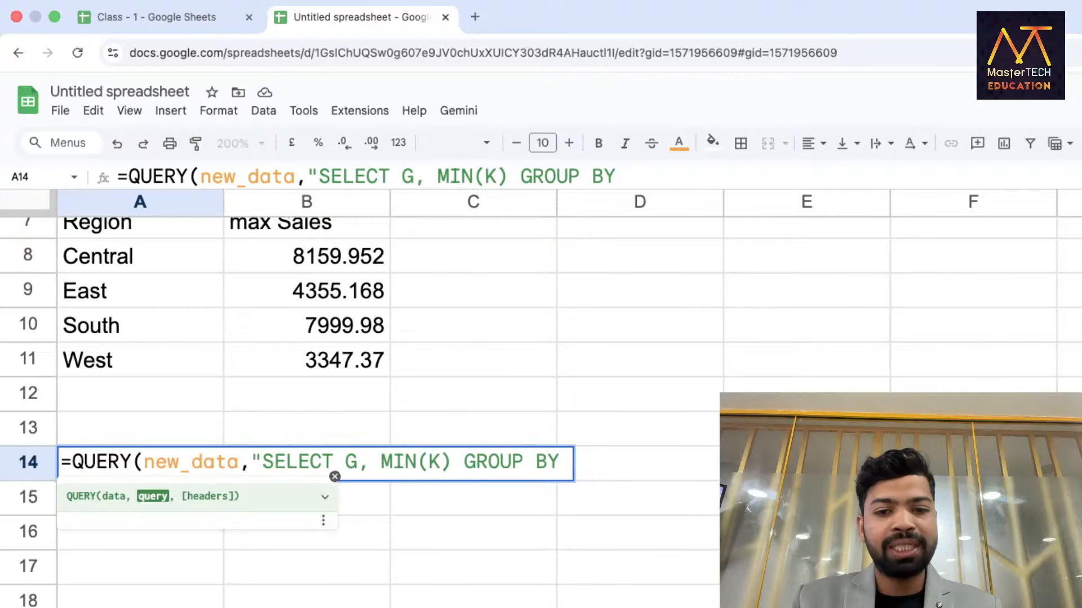
{"action": "type", "text": "G"}
{"action": "type", "text": "\",1)"}
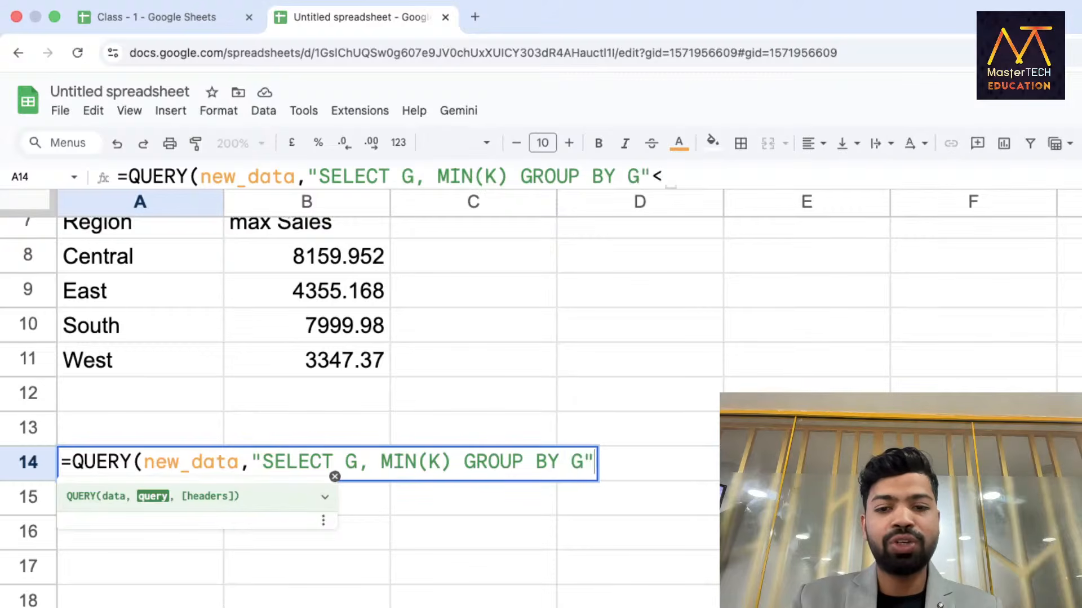
{"action": "key", "text": "Return"}
{"action": "scroll", "coordinate": [100, 400], "scroll_direction": "down", "scroll_amount": 3}
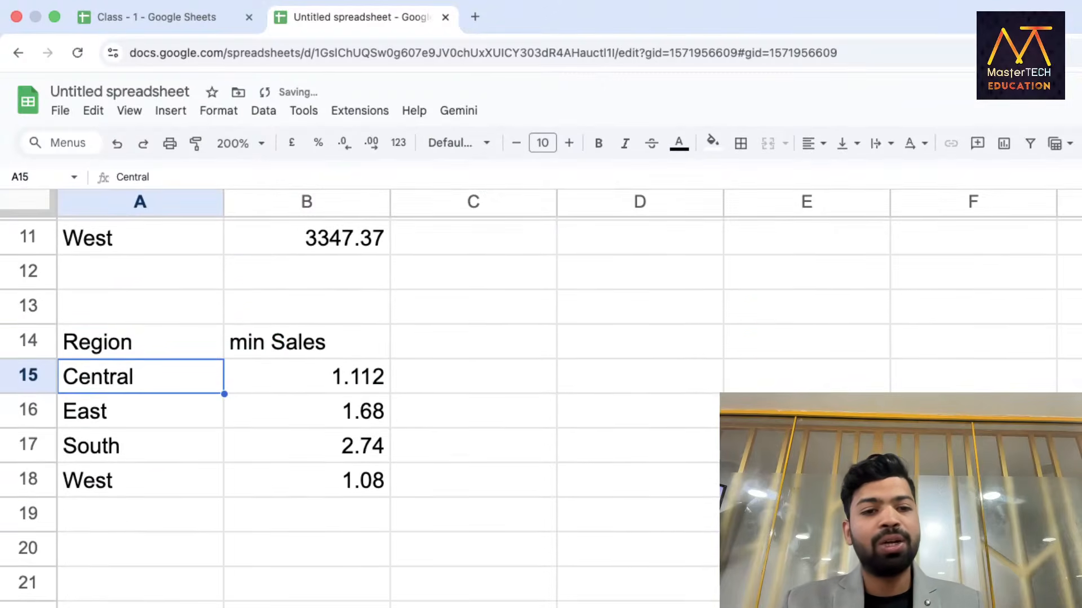
{"action": "double_click", "coordinate": [127, 350]}
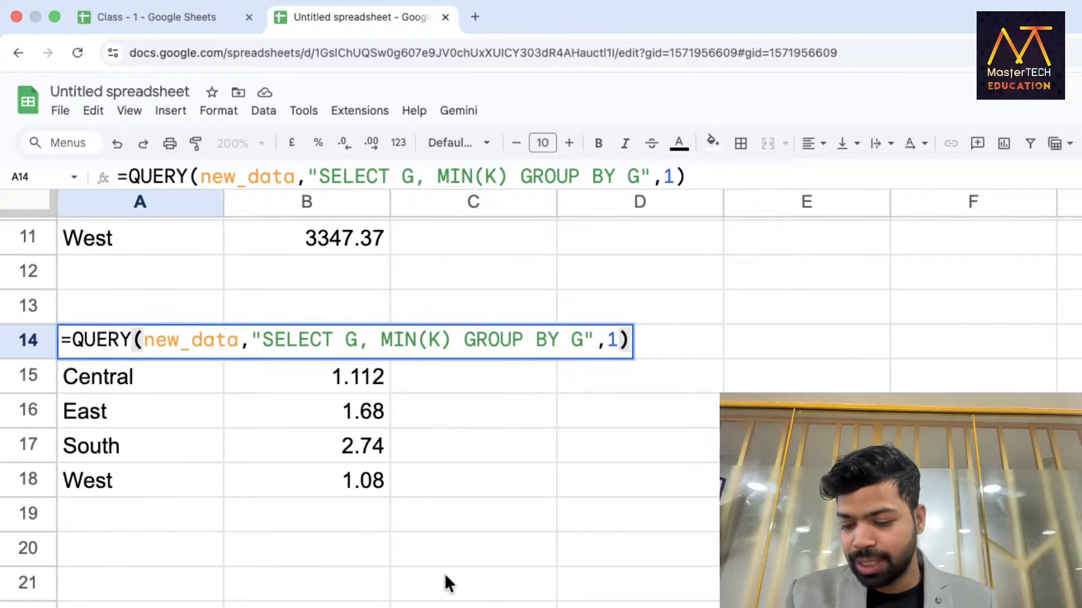
{"action": "key", "text": "Return"}
{"action": "key", "text": "Down"}
{"action": "key", "text": "Down"}
{"action": "scroll", "coordinate": [444, 574], "scroll_direction": "down", "scroll_amount": 5}
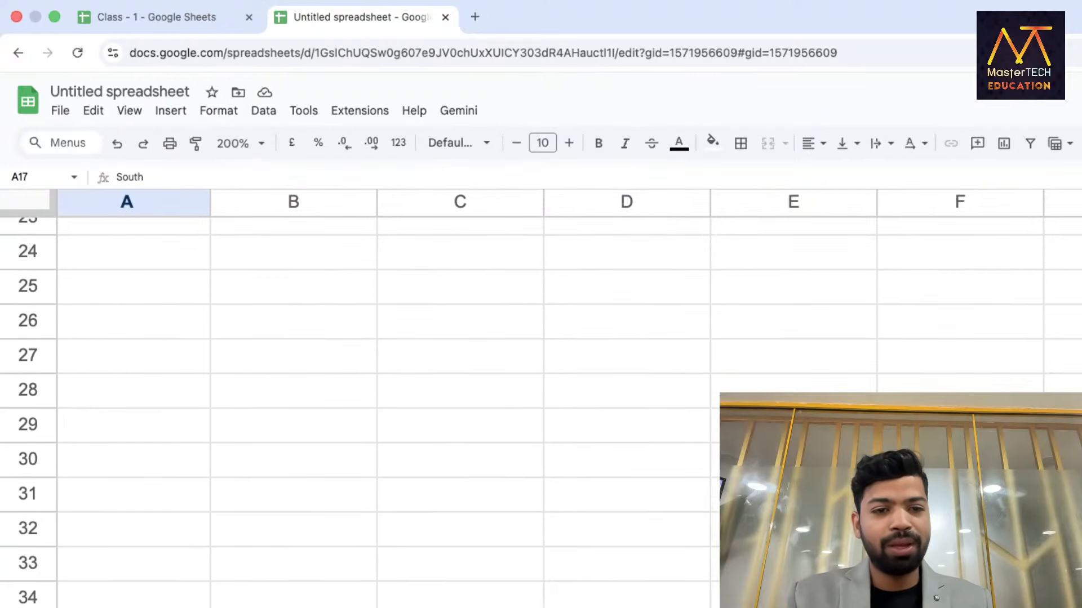
{"action": "scroll", "coordinate": [407, 549], "scroll_direction": "up", "scroll_amount": 5}
Start a QUERY on new_data in A21, then discard the half-written formula.
{"action": "left_click", "coordinate": [167, 546]}
{"action": "scroll", "coordinate": [167, 546], "scroll_direction": "down", "scroll_amount": 1}
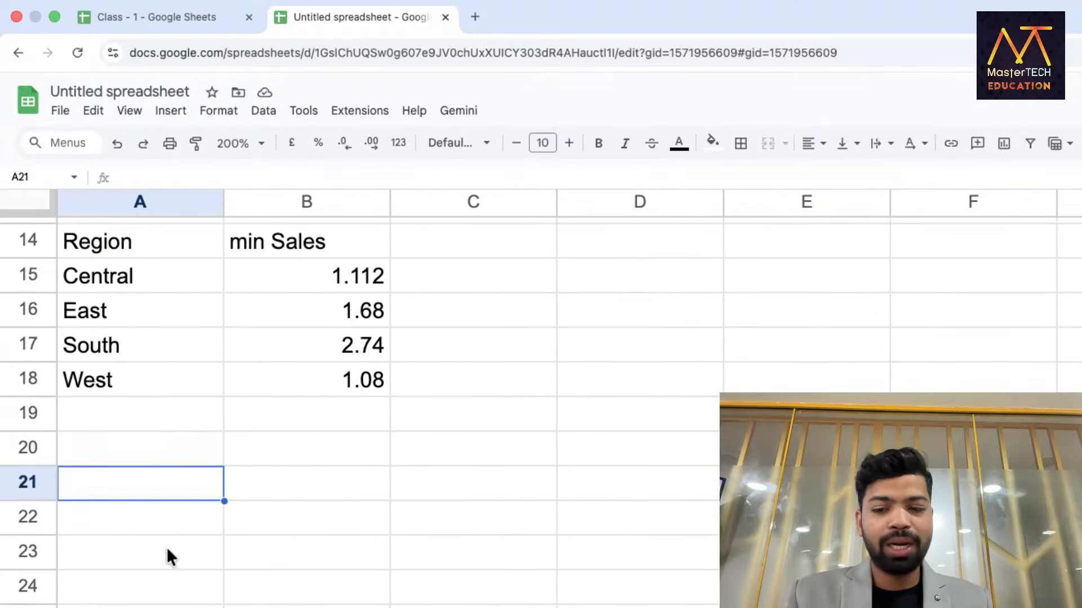
{"action": "type", "text": "=Qu"}
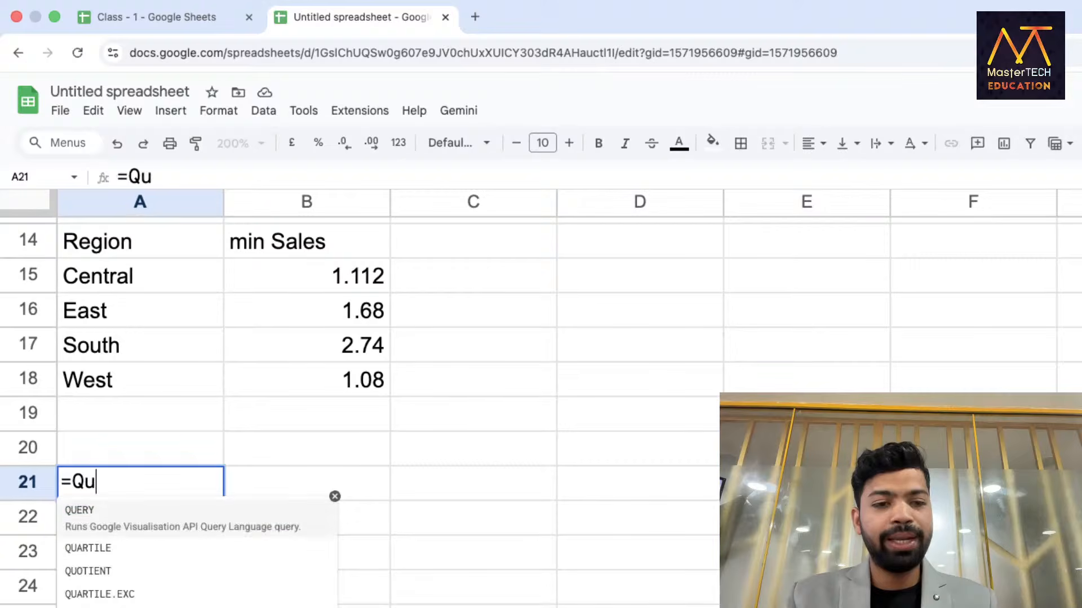
{"action": "key", "text": "Tab"}
{"action": "type", "text": "n"}
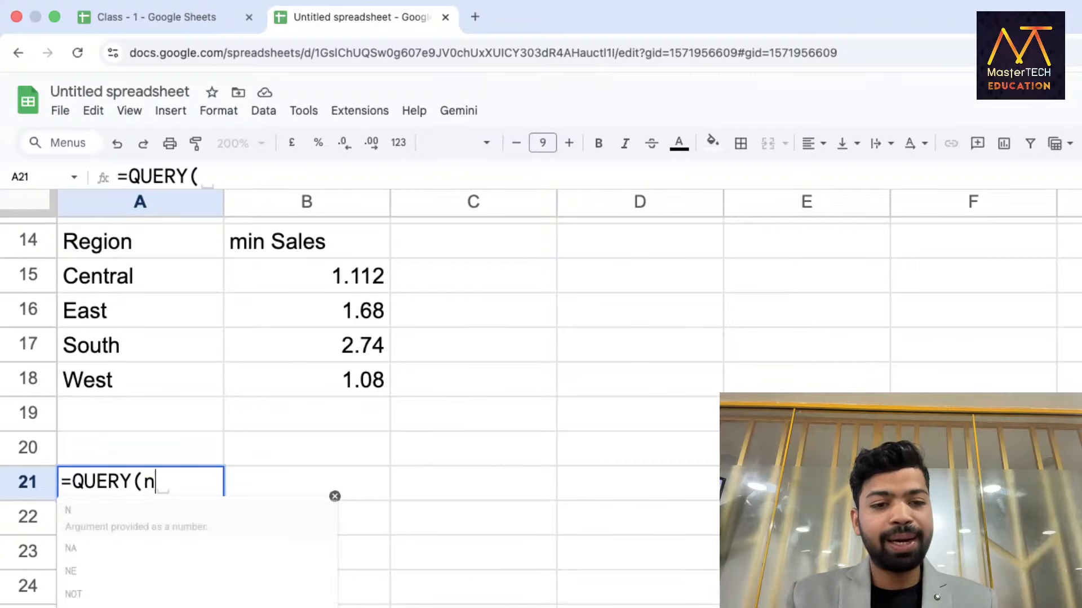
{"action": "type", "text": "ew_data,S"}
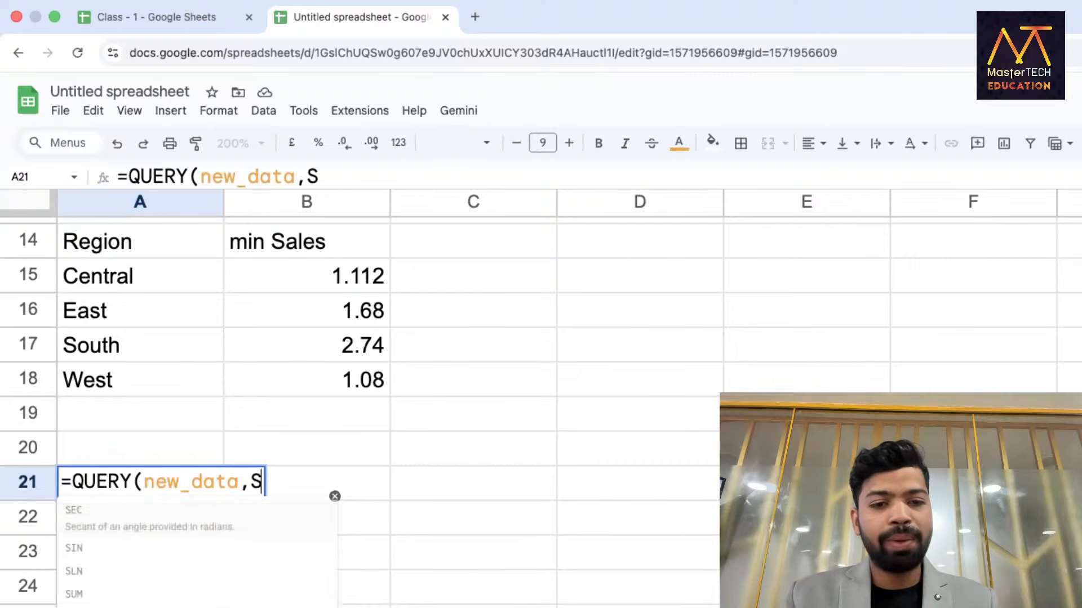
{"action": "type", "text": "\"E"}
{"action": "key", "text": "BackSpace"}
{"action": "key", "text": "BackSpace"}
{"action": "key", "text": "BackSpace"}
{"action": "type", "text": "\"SE"}
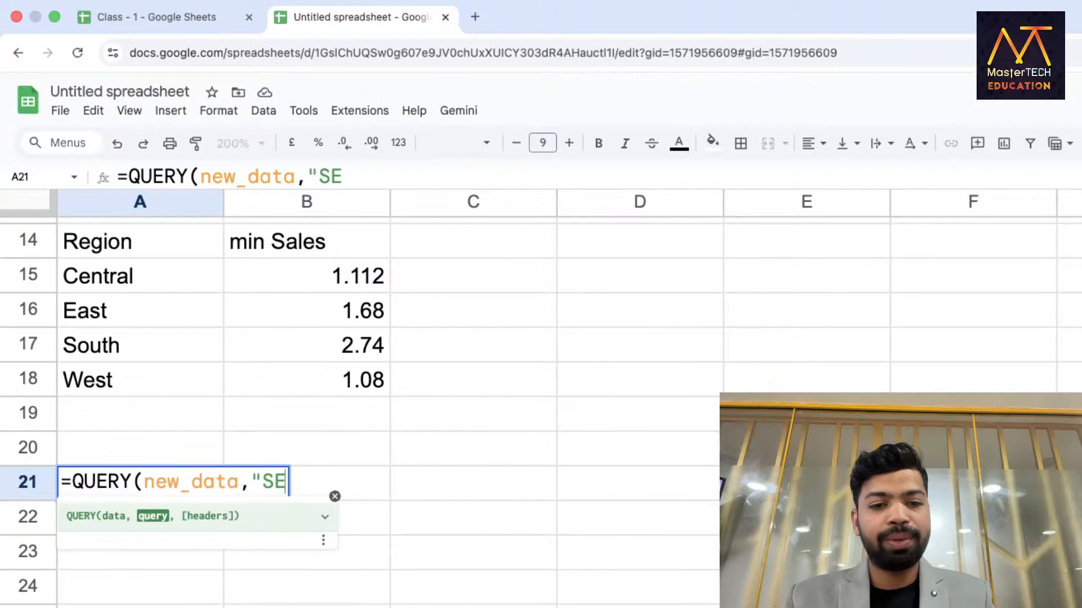
{"action": "scroll", "coordinate": [185, 411], "scroll_direction": "down", "scroll_amount": 5}
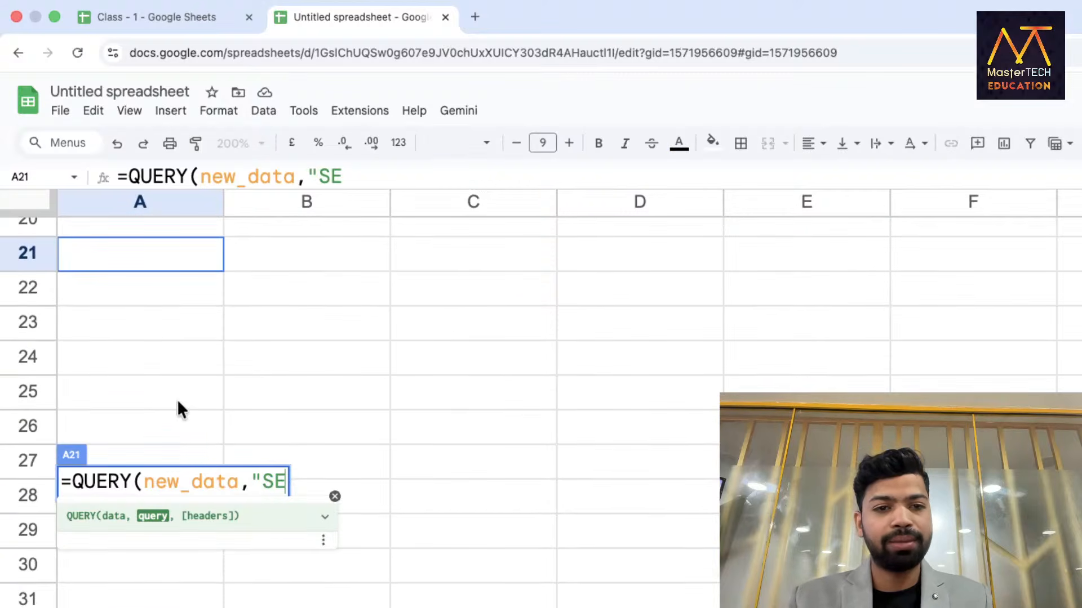
{"action": "key", "text": "Escape"}
Enter =QUERY(new_data,"SELECT G, AVG(K) GROUP BY G",1) in A21.
{"action": "type", "text": "=Qu"}
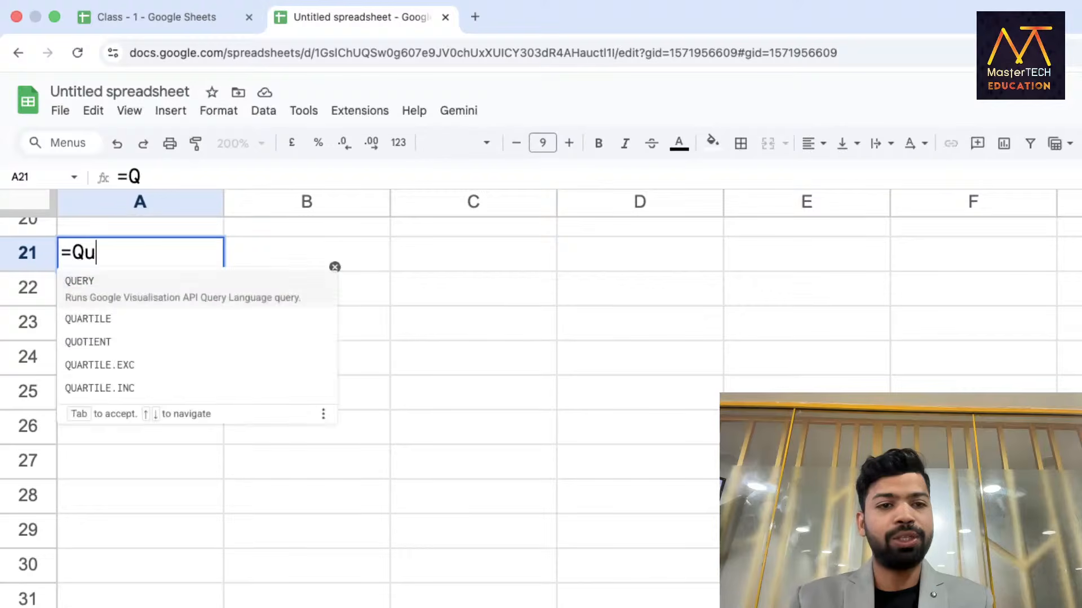
{"action": "key", "text": "Tab"}
{"action": "type", "text": "new"}
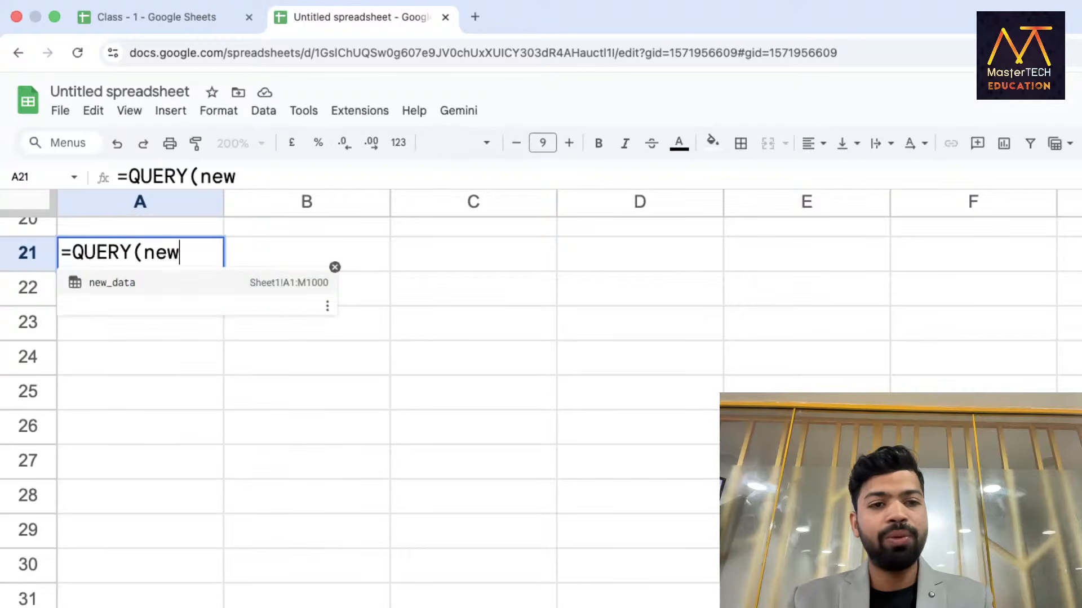
{"action": "type", "text": "_data,\"SELECT "}
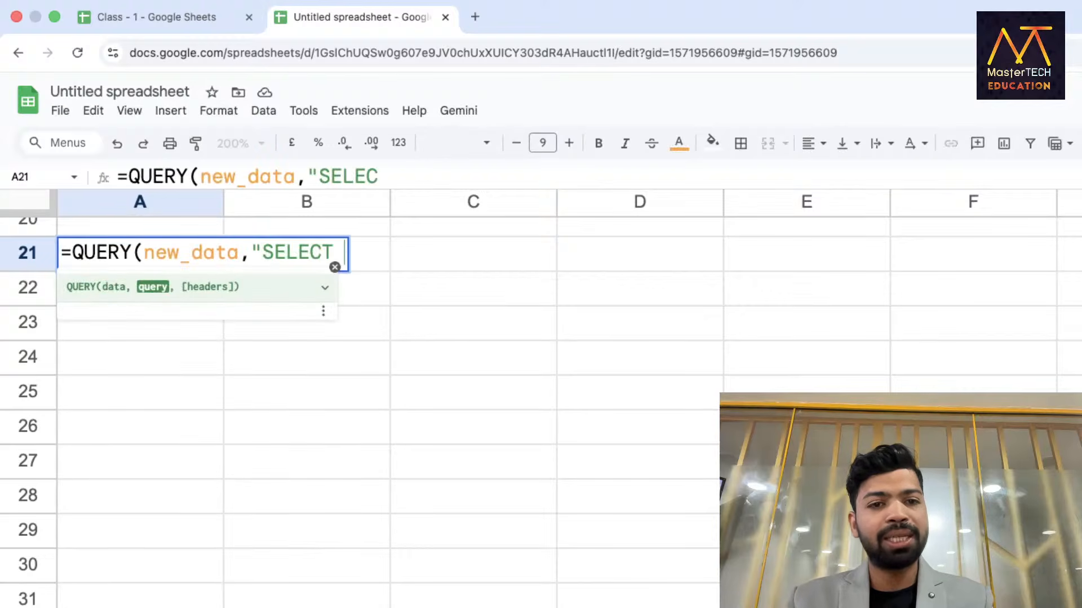
{"action": "type", "text": "K"}
{"action": "key", "text": "BackSpace"}
{"action": "type", "text": "G"}
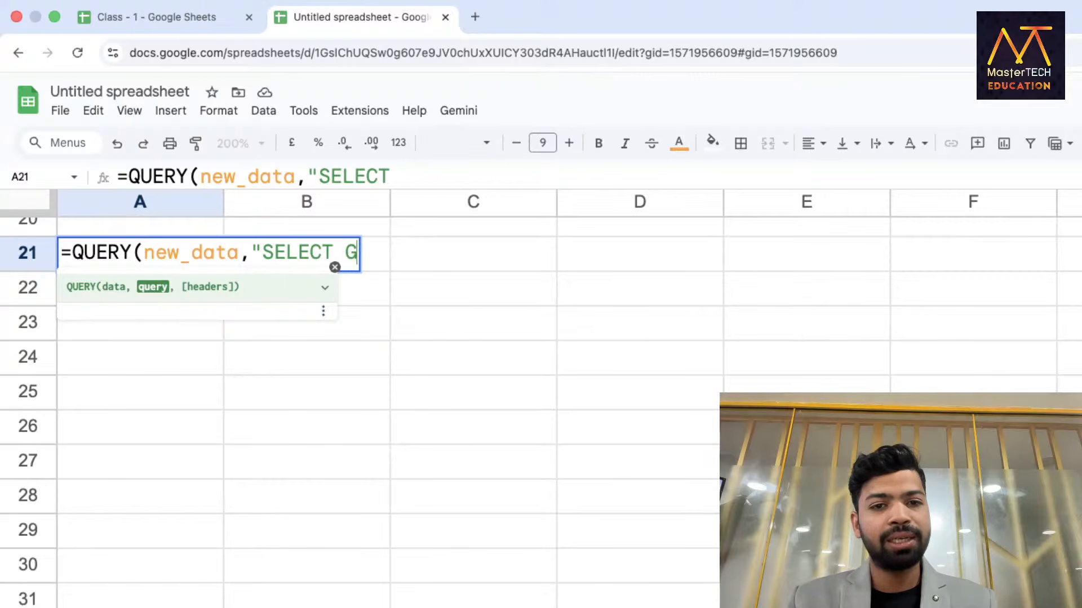
{"action": "type", "text": ", K"}
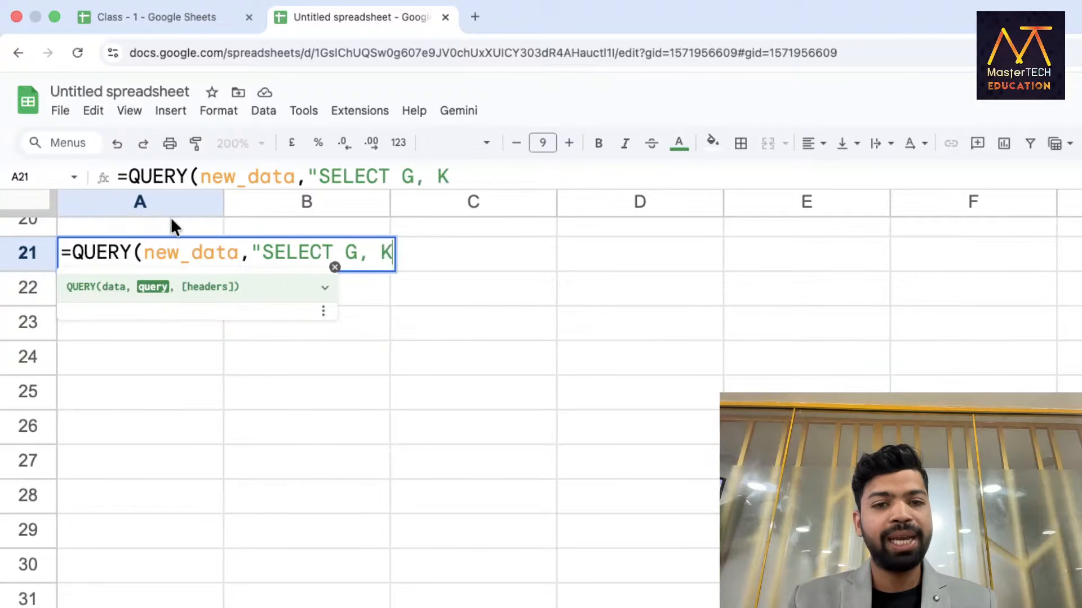
{"action": "key", "text": "BackSpace"}
{"action": "type", "text": "AVG("}
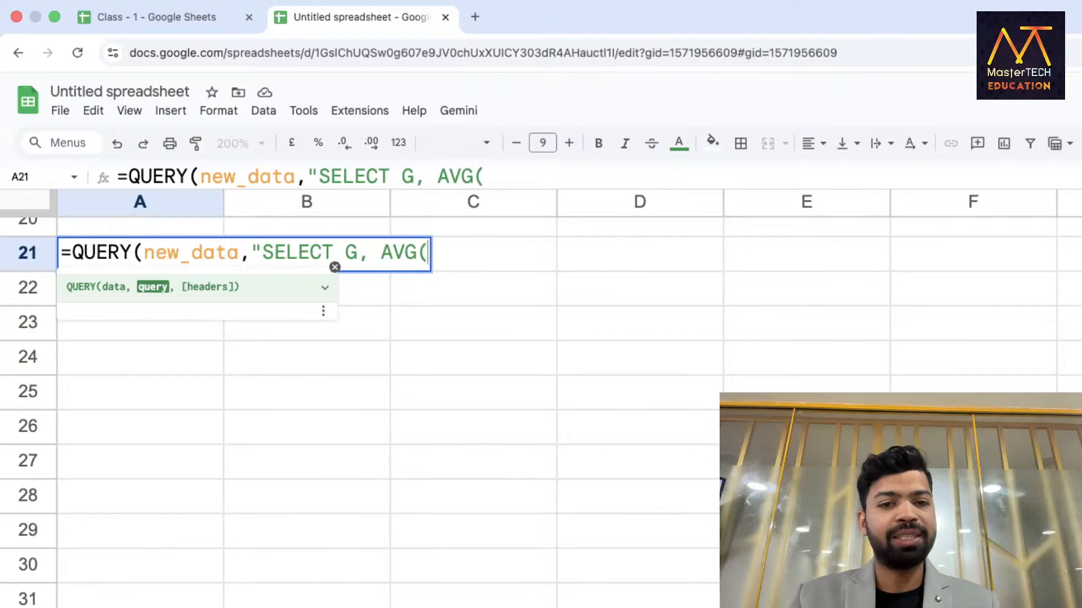
{"action": "type", "text": "K) GRO"}
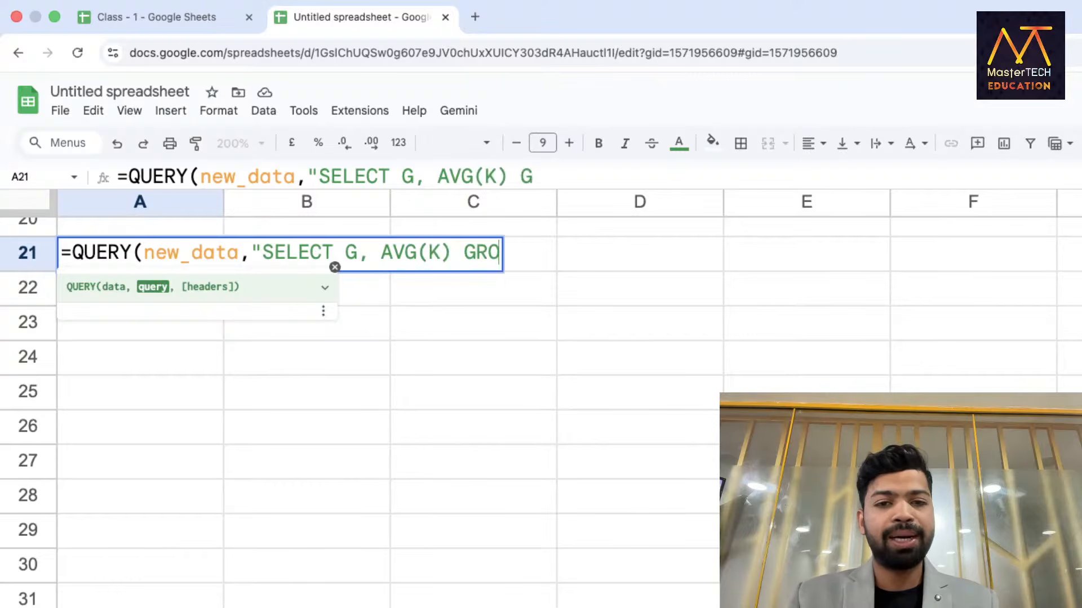
{"action": "type", "text": "UP BY G\",1"}
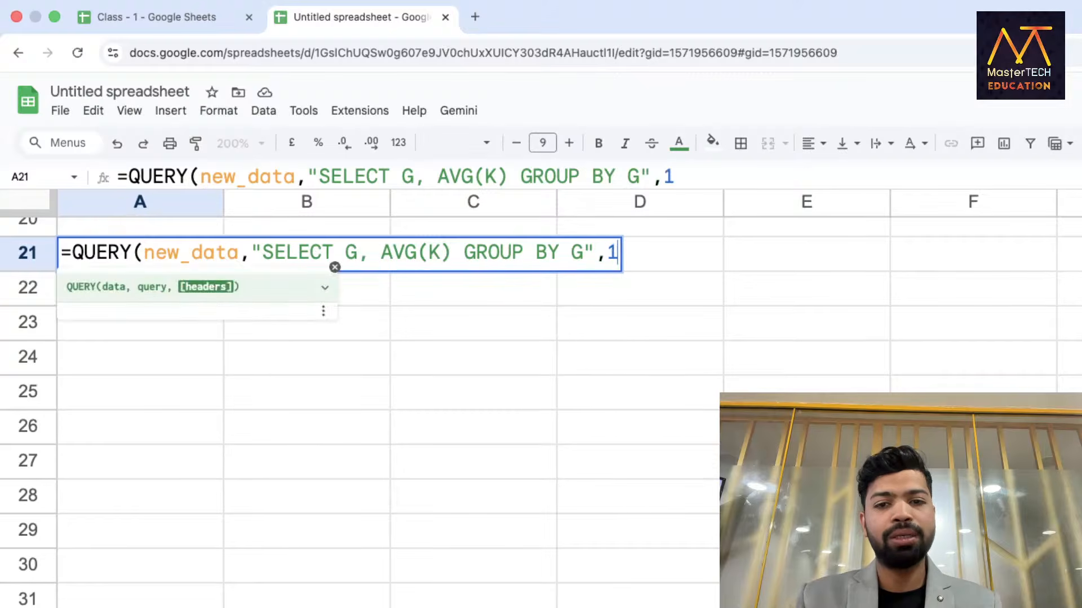
{"action": "type", "text": ")"}
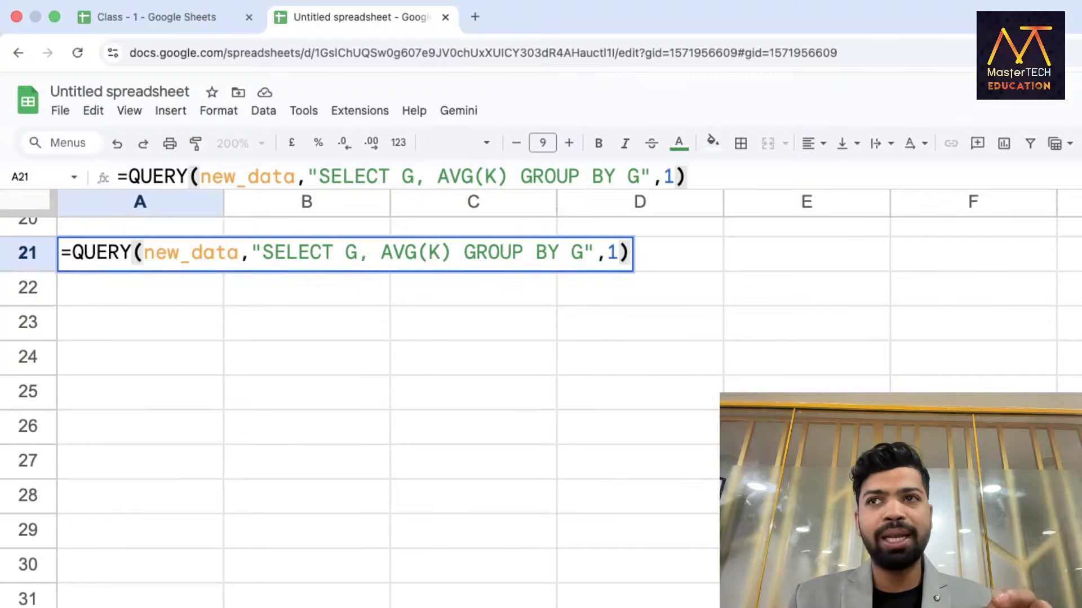
{"action": "key", "text": "Return"}
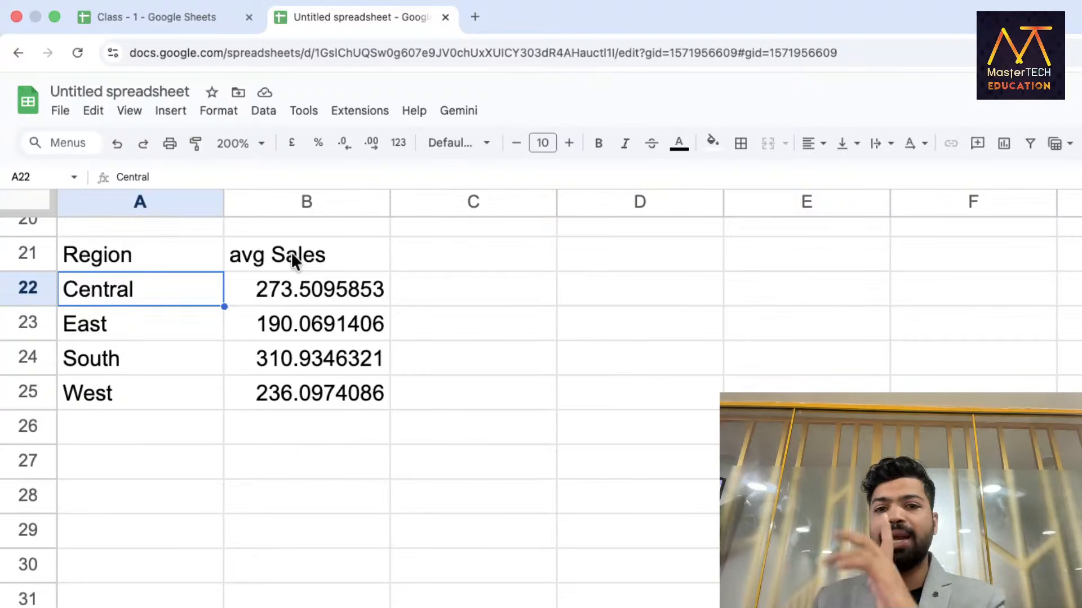
In A28 enter QUERY on new_data: SELECT G,SUM(K),MAX(K),AVG(K),COUNT(K),MIN(K) GROUP BY G.
{"action": "scroll", "coordinate": [291, 252], "scroll_direction": "down", "scroll_amount": 3}
{"action": "left_click", "coordinate": [151, 306]}
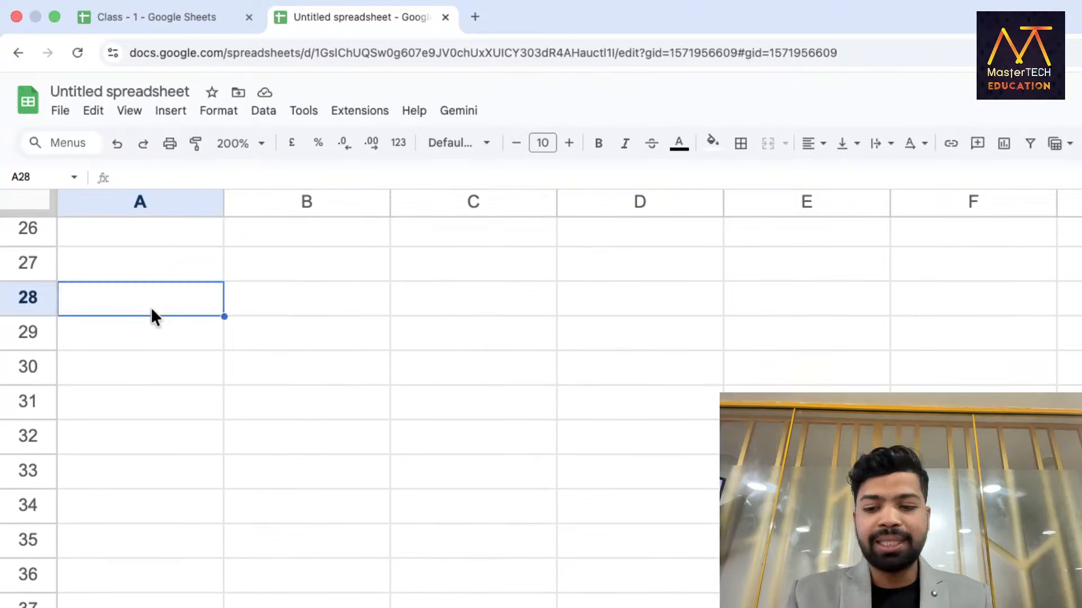
{"action": "type", "text": "="}
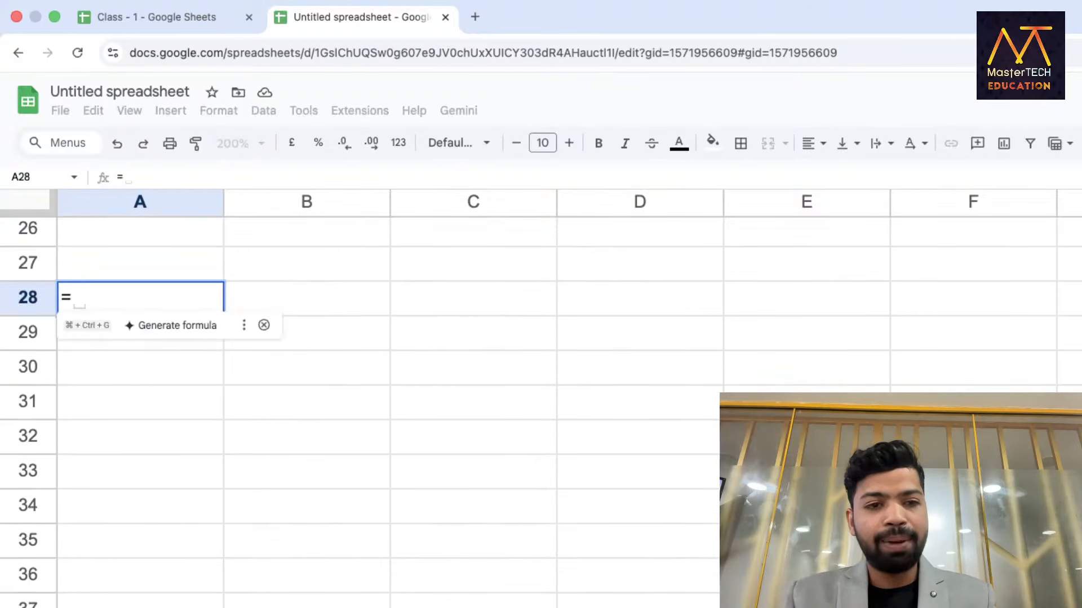
{"action": "type", "text": "Q"}
{"action": "key", "text": "Tab"}
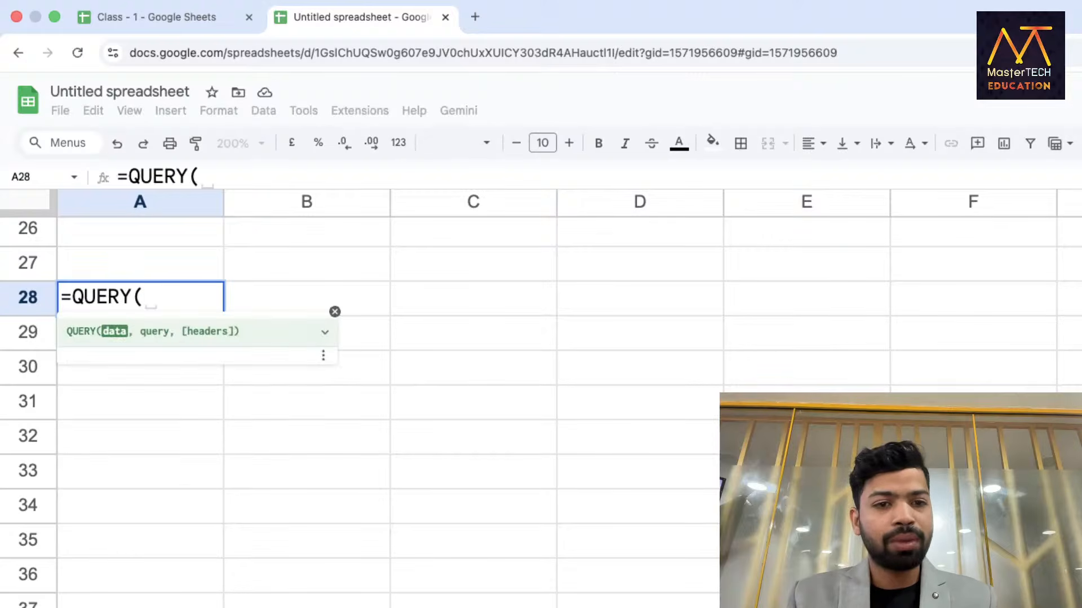
{"action": "type", "text": "new"}
{"action": "key", "text": "Tab"}
{"action": "type", "text": ","}
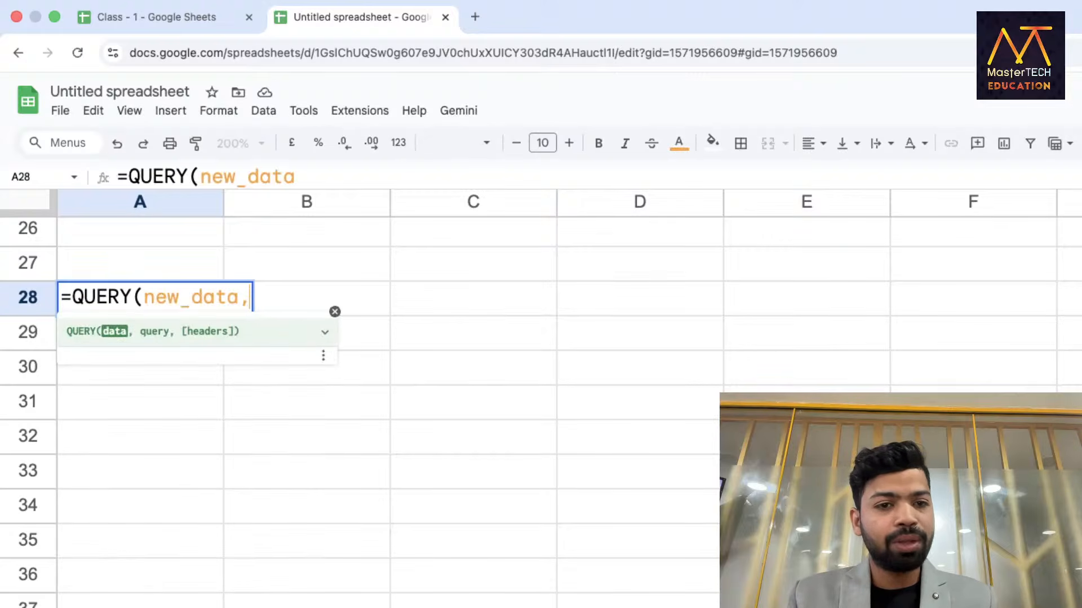
{"action": "type", "text": "\"SELECT "}
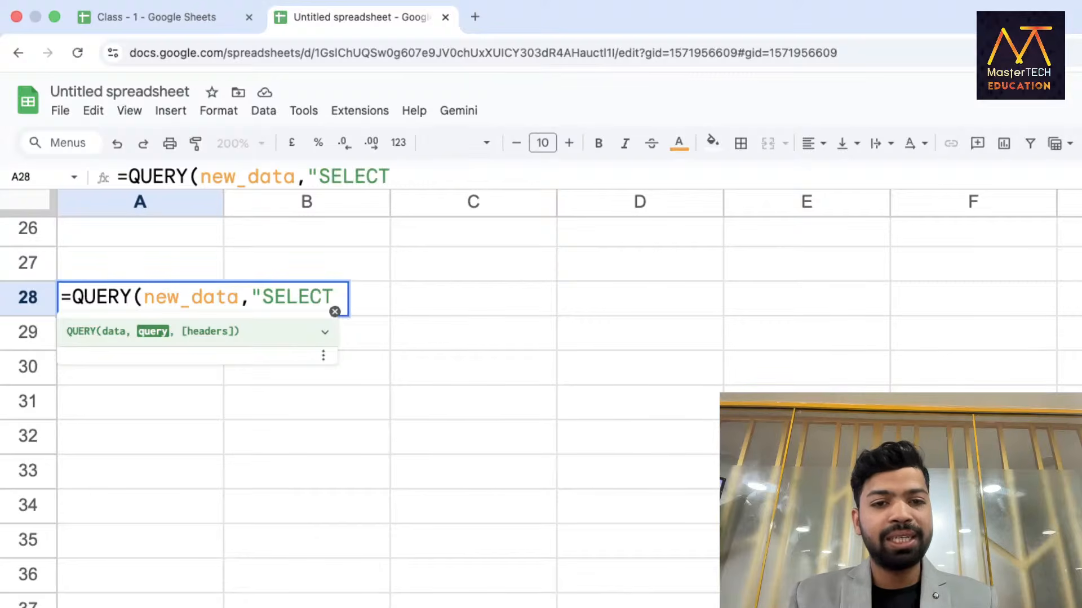
{"action": "type", "text": "G,S"}
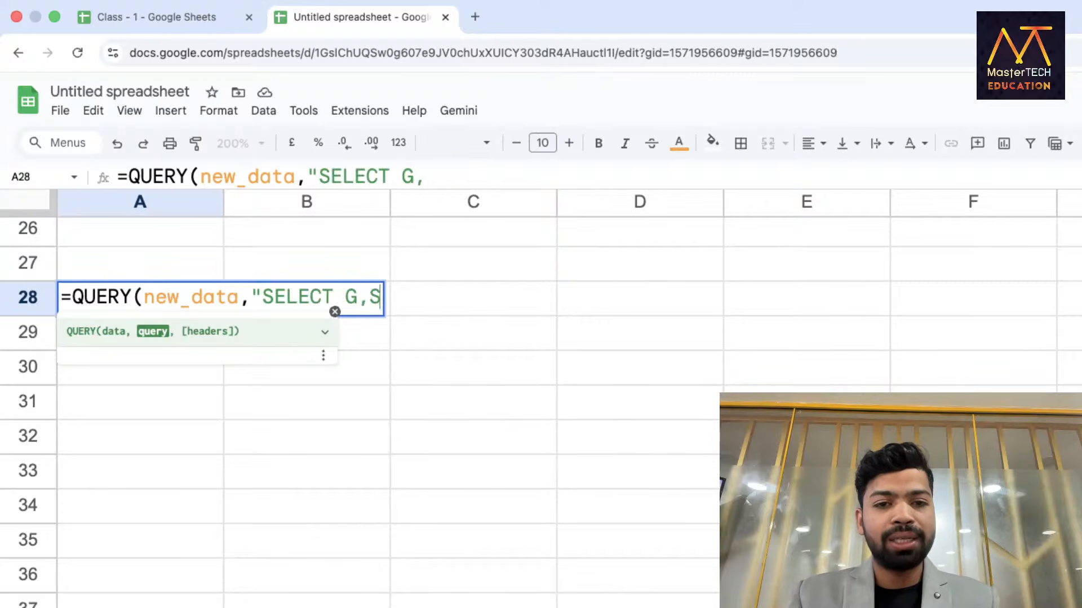
{"action": "type", "text": "UM(K),M"}
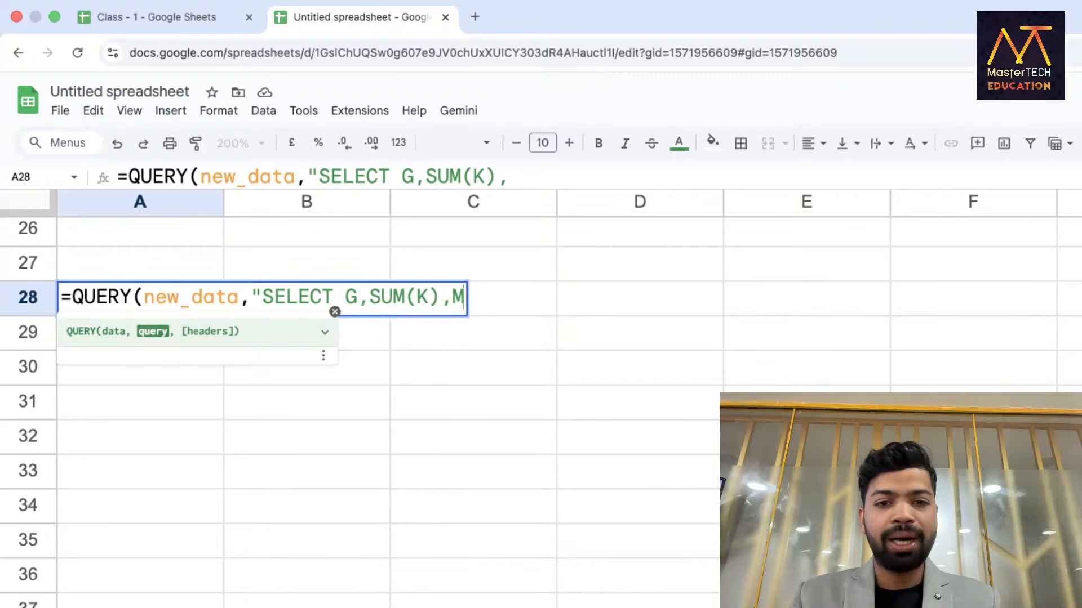
{"action": "type", "text": "AX(K),"}
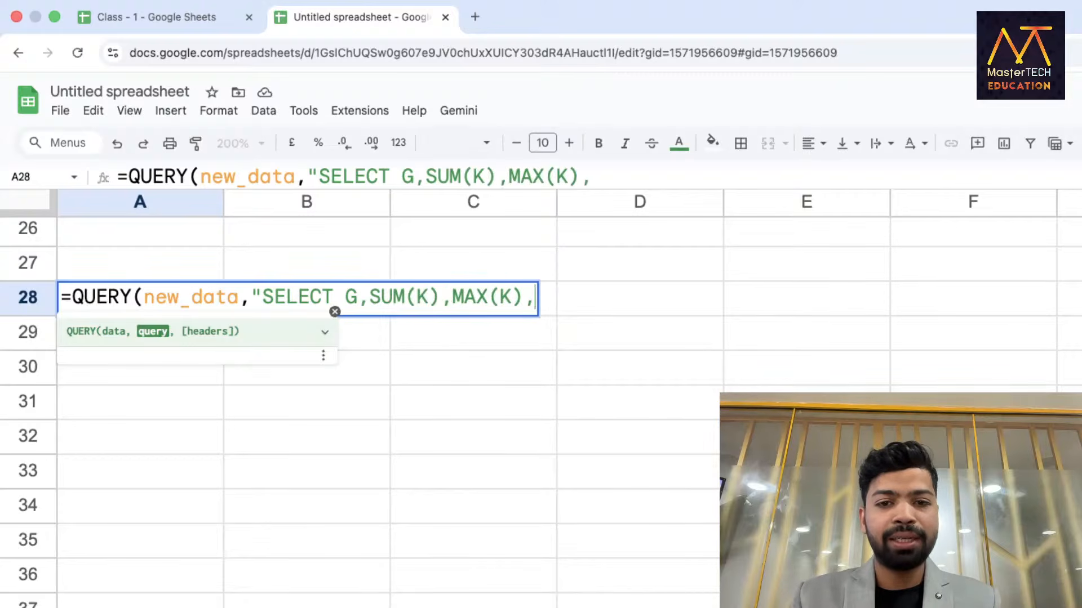
{"action": "type", "text": "AVG"}
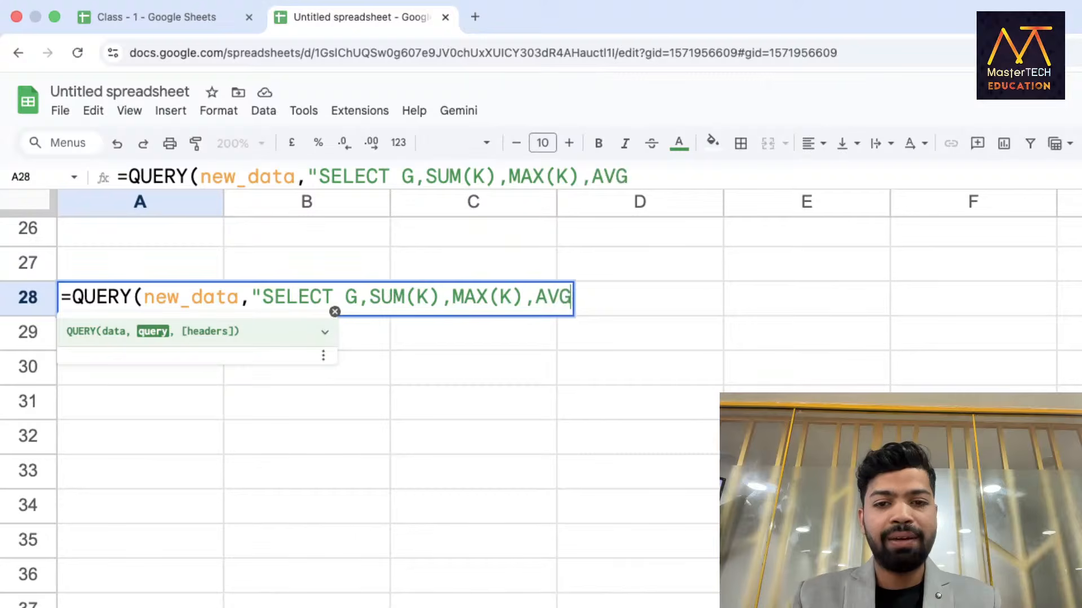
{"action": "type", "text": "(K),COUNT(K"}
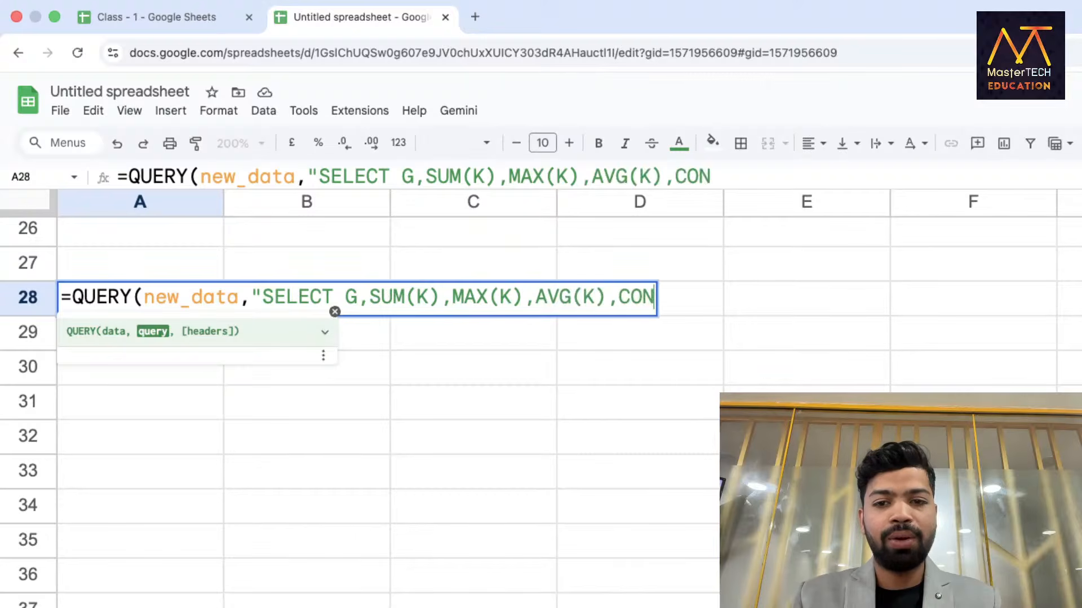
{"action": "type", "text": ")"}
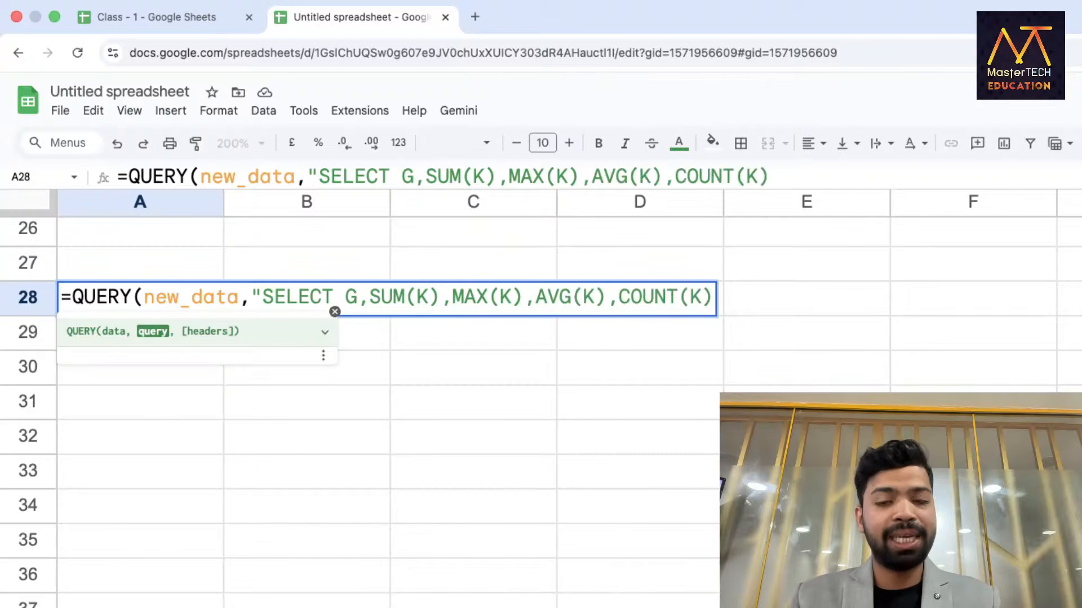
{"action": "type", "text": ",MIN(K)"}
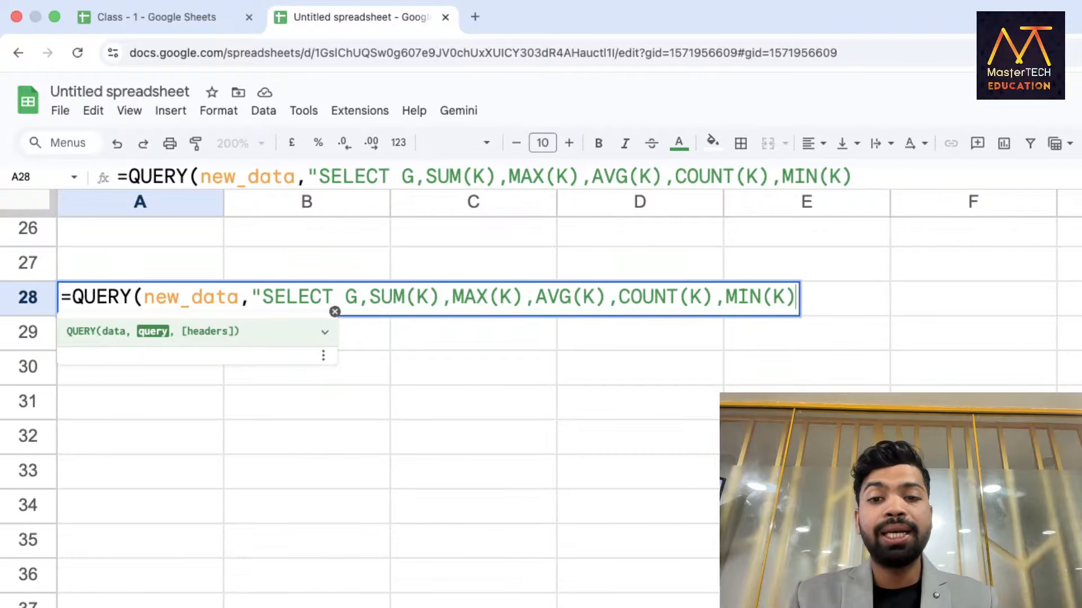
{"action": "type", "text": " GROUP BY G"}
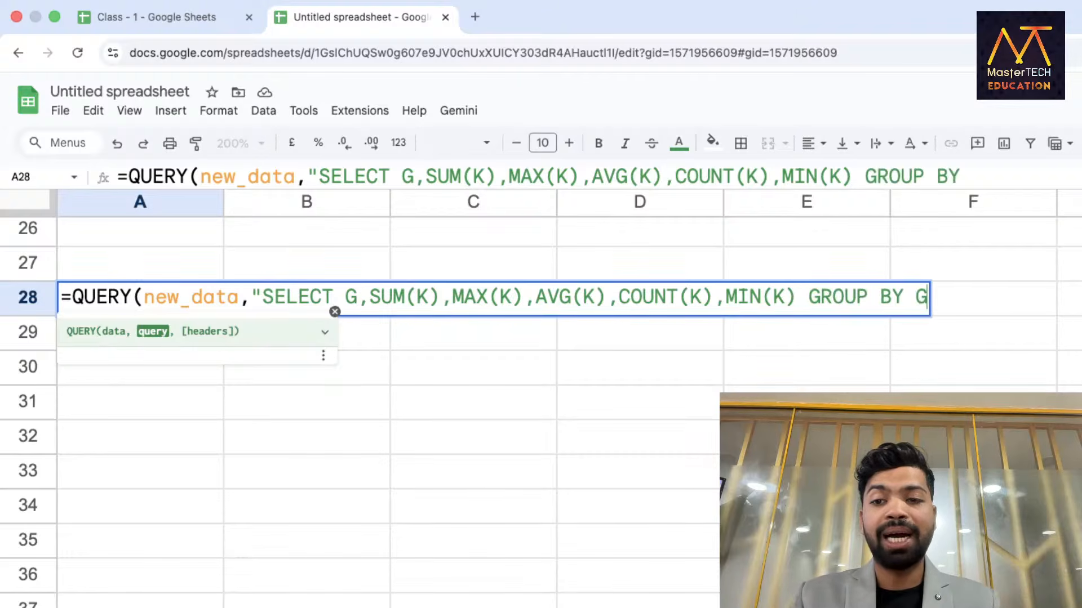
{"action": "type", "text": "\",1)"}
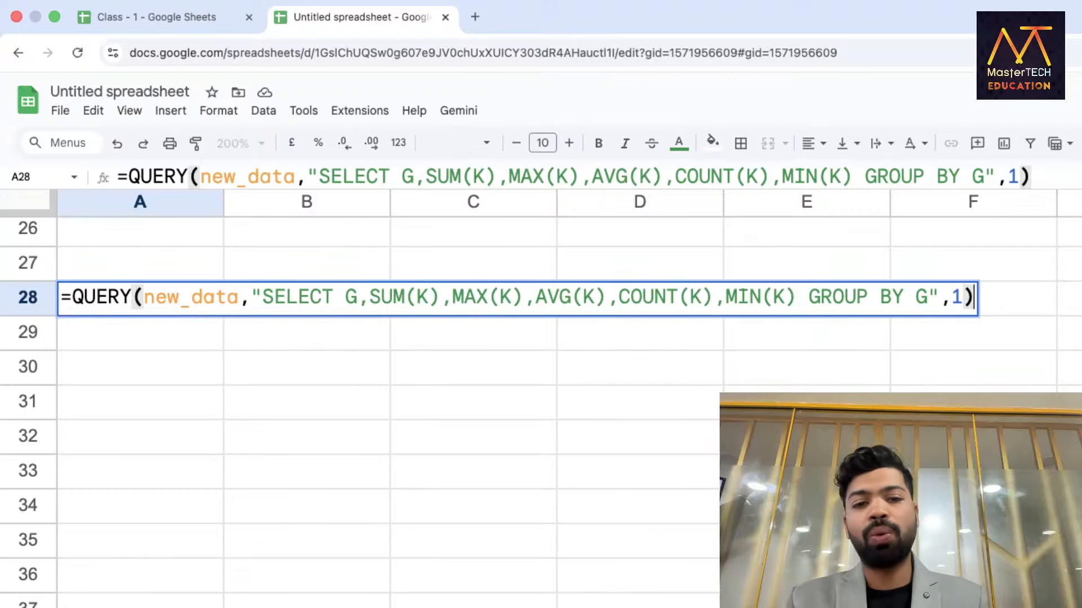
{"action": "key", "text": "Return"}
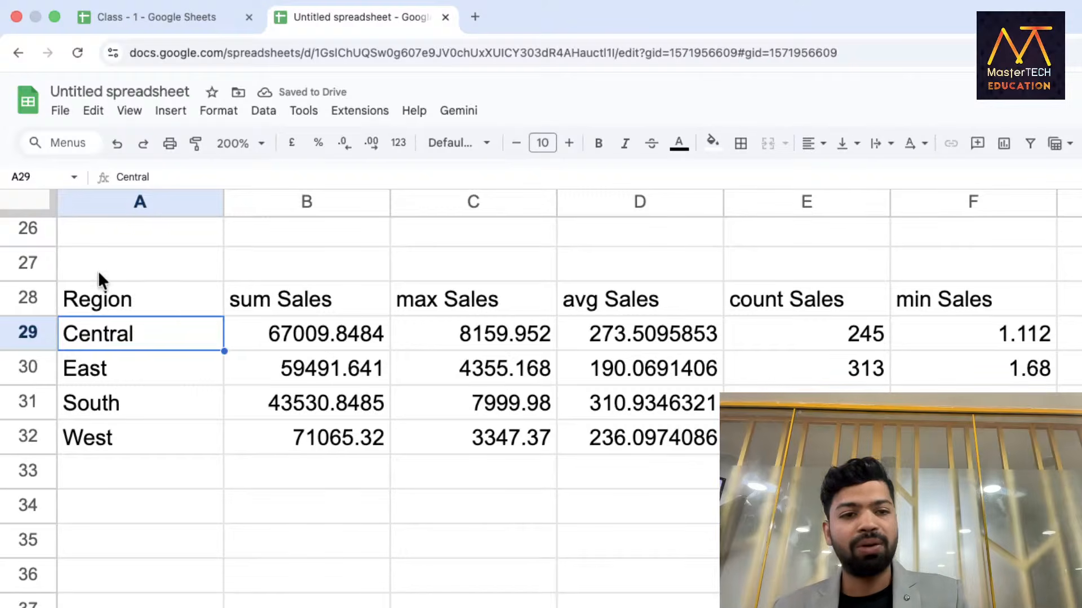
{"action": "double_click", "coordinate": [96, 296]}
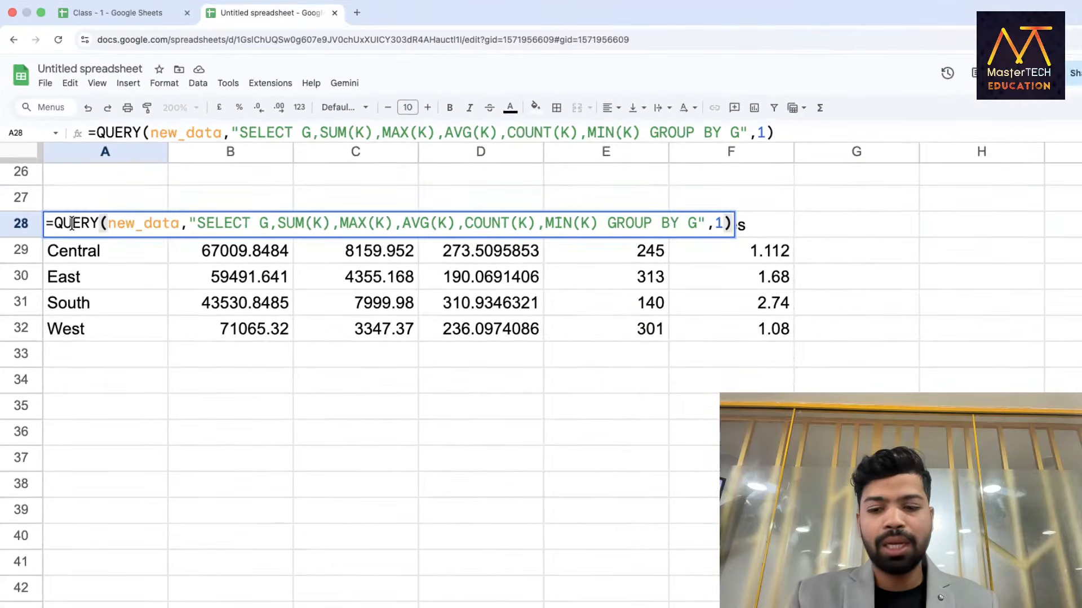
Exit the A28 formula unchanged, leaving the A28:F32 Region summary showing.
{"action": "scroll", "coordinate": [145, 269], "scroll_direction": "up", "scroll_amount": 3}
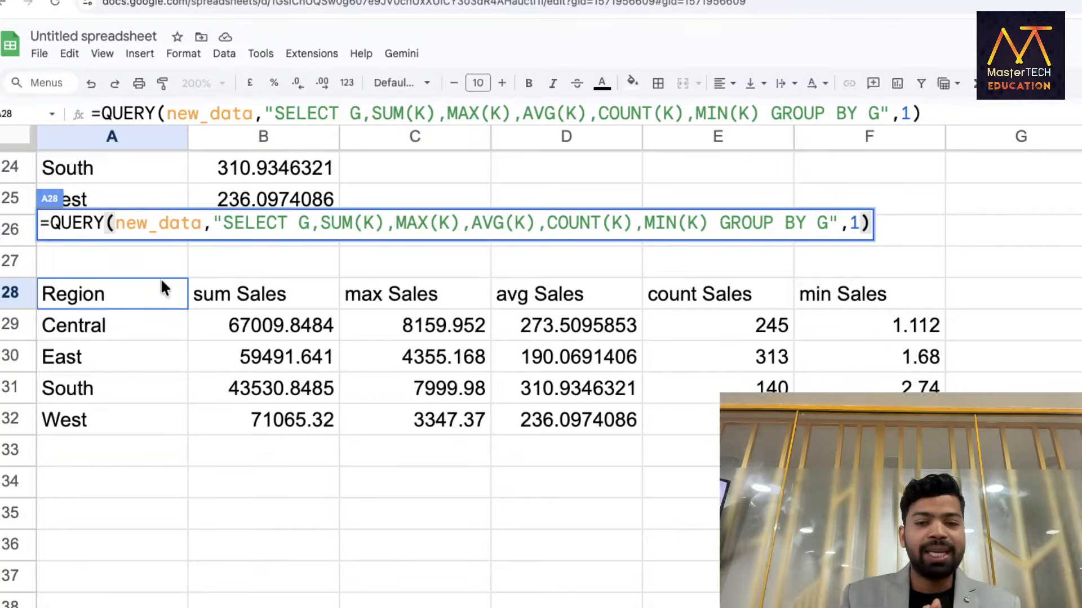
{"action": "key", "text": "Return"}
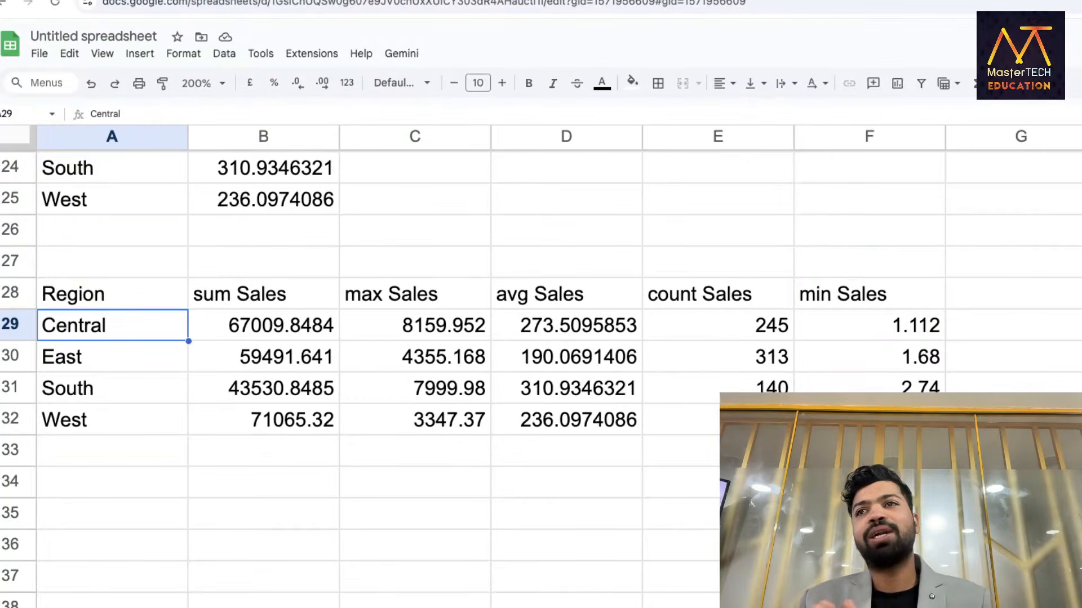